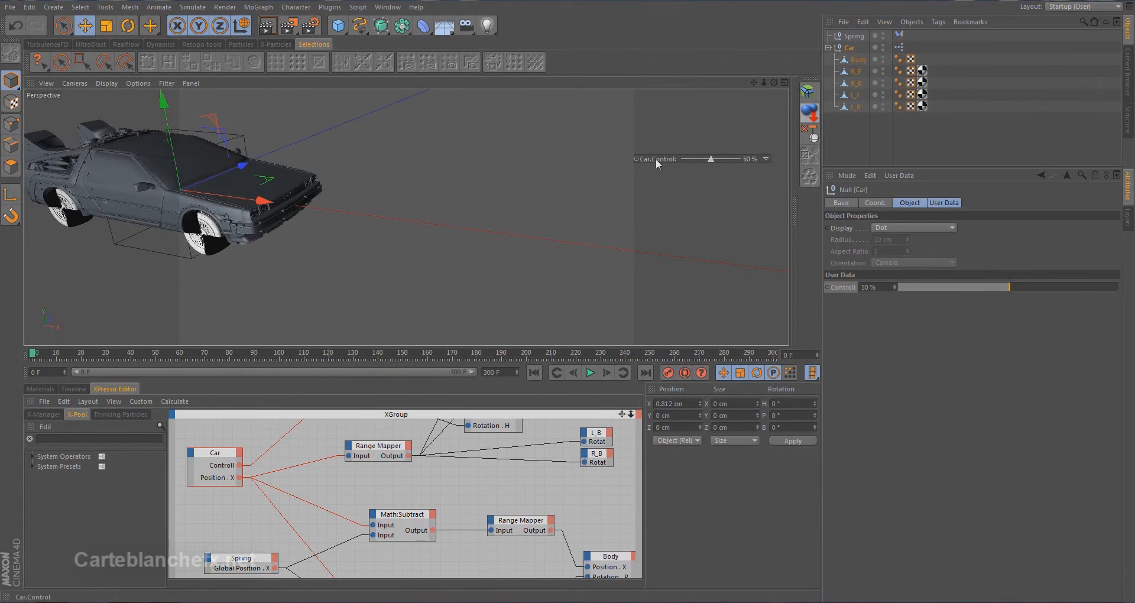
# Remove the car's control slider from the viewport display
pyautogui.rightClick(658, 157)
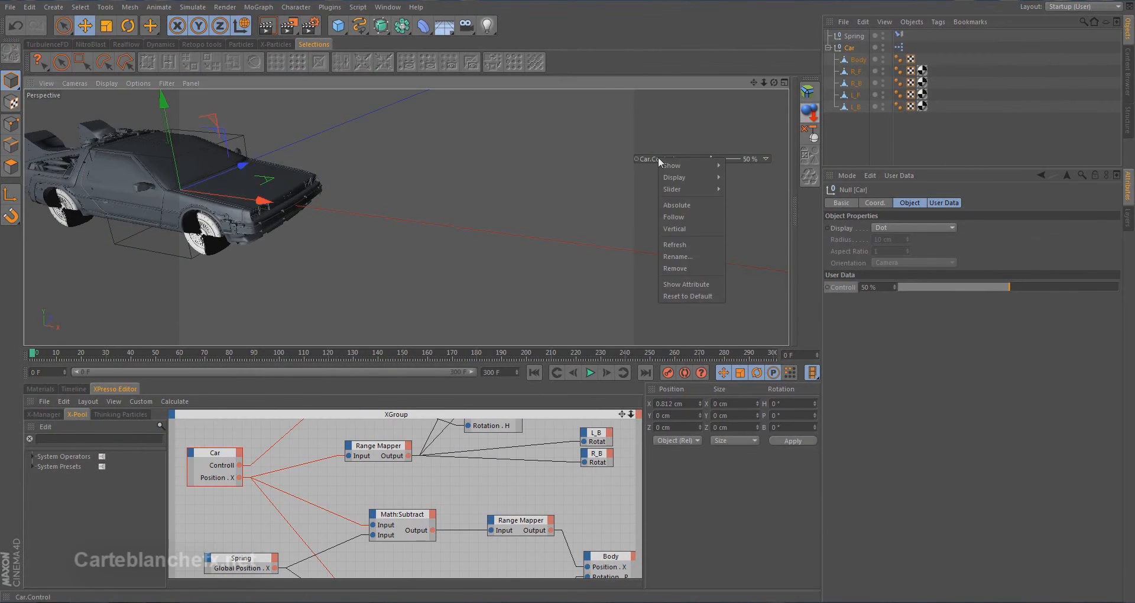
pyautogui.click(692, 269)
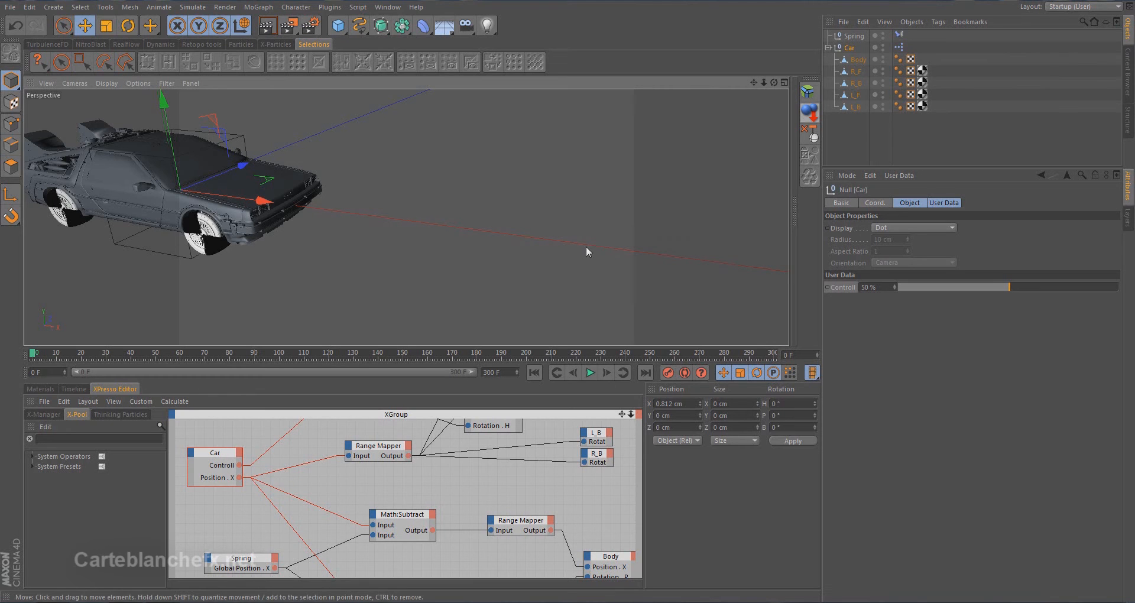
# Add a polygon object as ground beneath the car, about 178 cm wide, at about X 42 cm and Y -5.7 cm
pyautogui.moveTo(338, 25); pyautogui.dragTo(513, 68)
pyautogui.moveTo(160, 102); pyautogui.dragTo(163, 116)
pyautogui.moveTo(396, 231); pyautogui.dragTo(642, 286)
pyautogui.moveTo(362, 222)
pyautogui.keyDown('alt'); pyautogui.mouseDown()
pyautogui.moveTo(348, 214)
pyautogui.moveTo(523, 229)
pyautogui.moveTo(314, 214)
pyautogui.moveTo(339, 233)
pyautogui.moveTo(360, 214)
pyautogui.moveTo(360, 236)
pyautogui.mouseUp(); pyautogui.keyUp('alt')
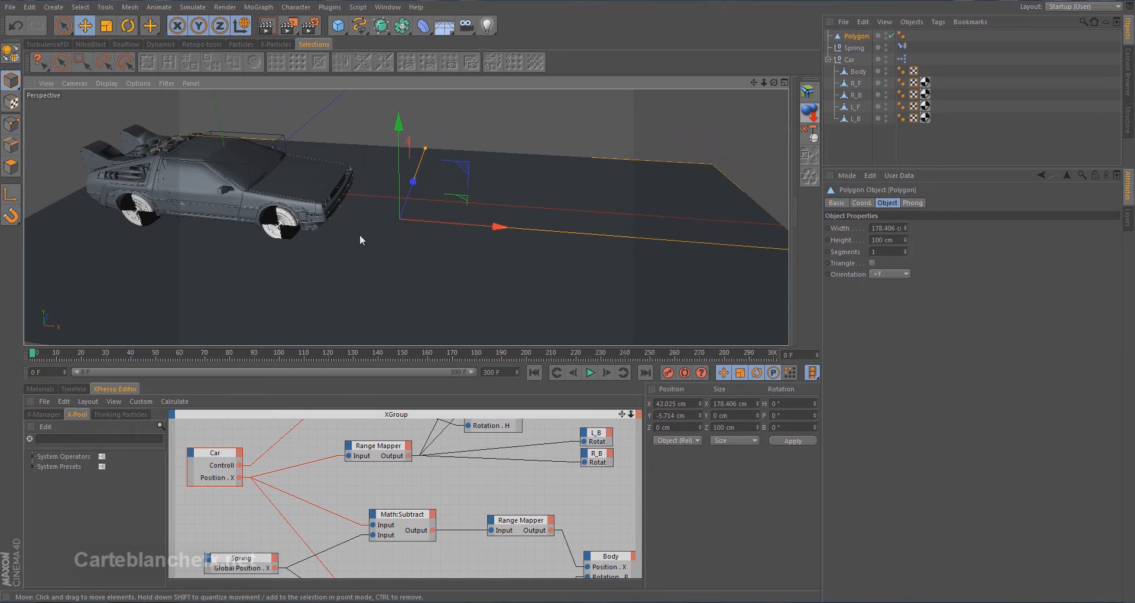
# Add a spot light and set its heading rotation to -90° so it faces along the car's forward direction
pyautogui.click(487, 25)
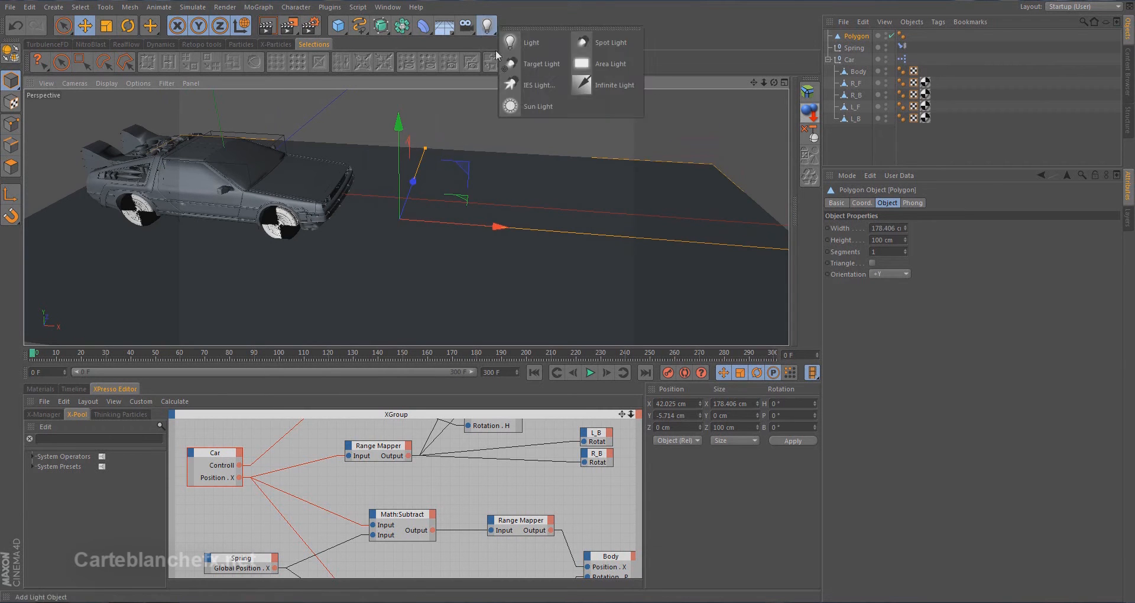
pyautogui.click(591, 42)
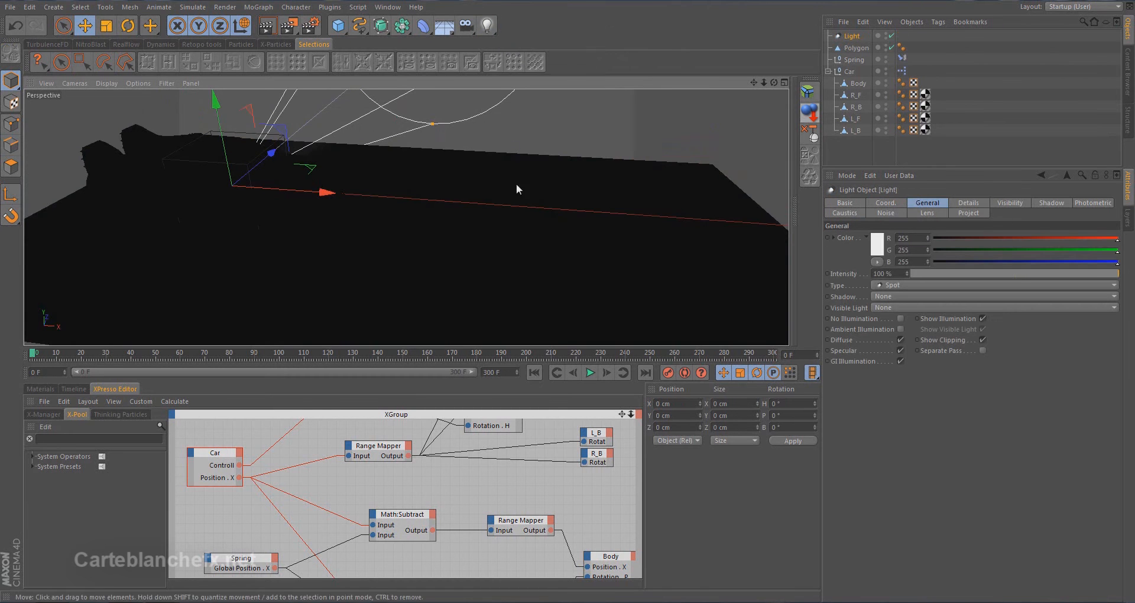
pyautogui.click(893, 206)
pyautogui.moveTo(991, 238); pyautogui.dragTo(901, 238)
pyautogui.write('90')
pyautogui.press('Return')
pyautogui.moveTo(993, 238); pyautogui.dragTo(966, 239)
pyautogui.write('-90')
pyautogui.press('Return')
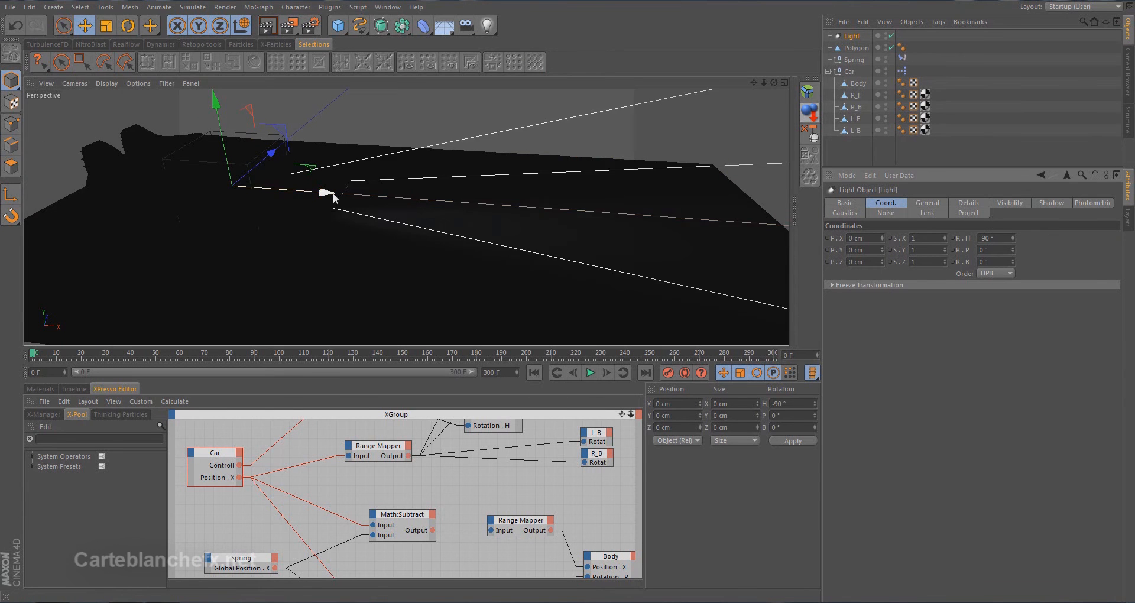
# Move the spot light to one of the car's front headlights, at about X 27.3 cm and Z 8.5 cm
pyautogui.moveTo(329, 194); pyautogui.dragTo(446, 203)
pyautogui.middleClick(597, 163)
pyautogui.middleClick(601, 162)
pyautogui.keyDown('alt'); pyautogui.moveTo(486, 166); pyautogui.dragTo(325, 345, button='middle'); pyautogui.keyUp('alt')
pyautogui.moveTo(379, 209); pyautogui.dragTo(500, 44)
pyautogui.keyDown('alt'); pyautogui.moveTo(396, 246); pyautogui.dragTo(368, 378, button='middle'); pyautogui.keyUp('alt')
pyautogui.moveTo(466, 186); pyautogui.dragTo(462, 177)
pyautogui.middleClick(391, 172)
pyautogui.middleClick(264, 161)
# Switch the viewport to Quick Shading and raise the light to headlight height, at about Y 1.5 cm
pyautogui.click(110, 83)
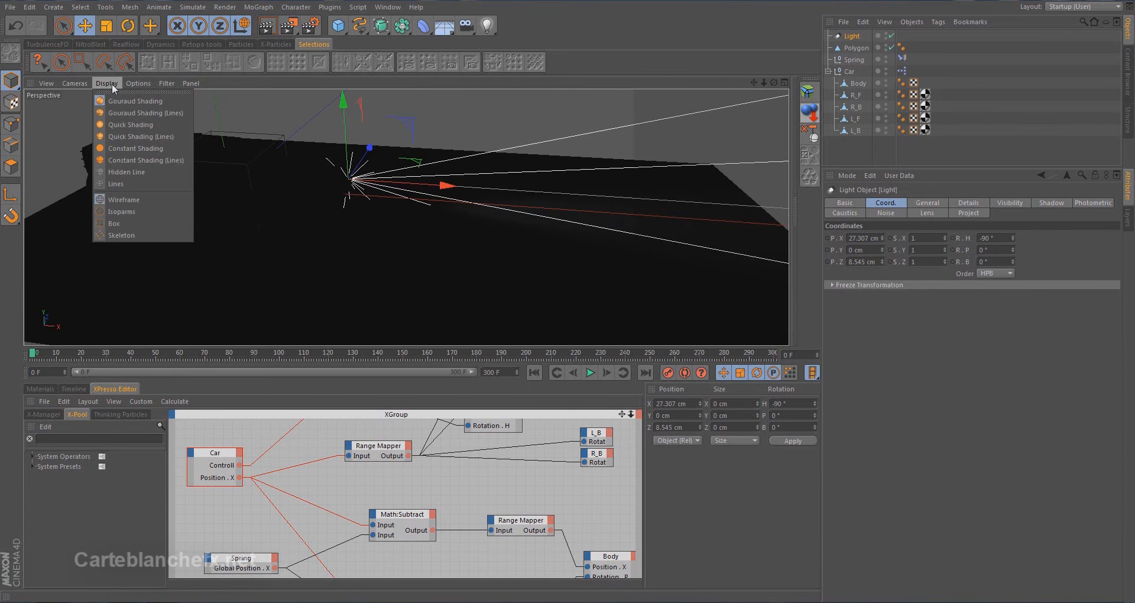
pyautogui.click(151, 126)
pyautogui.moveTo(166, 130)
pyautogui.keyDown('alt'); pyautogui.mouseDown()
pyautogui.moveTo(310, 224)
pyautogui.moveTo(203, 262)
pyautogui.moveTo(206, 175)
pyautogui.moveTo(198, 214)
pyautogui.mouseUp(); pyautogui.keyUp('alt')
pyautogui.keyDown('alt'); pyautogui.moveTo(201, 213); pyautogui.dragTo(355, 148, button='right'); pyautogui.keyUp('alt')
pyautogui.moveTo(509, 107); pyautogui.dragTo(511, 91)
# Duplicate the spot light and place the copy at the car's other headlight, at about Z -7.9 cm
pyautogui.keyDown('ctrl'); pyautogui.moveTo(573, 117); pyautogui.dragTo(411, 157); pyautogui.keyUp('ctrl')
pyautogui.keyDown('alt'); pyautogui.moveTo(400, 164); pyautogui.dragTo(366, 225, button='right'); pyautogui.keyUp('alt')
pyautogui.keyDown('alt'); pyautogui.moveTo(366, 225); pyautogui.dragTo(374, 253); pyautogui.keyUp('alt')
pyautogui.middleClick(374, 253)
pyautogui.middleClick(574, 207)
pyautogui.keyDown('alt'); pyautogui.moveTo(573, 207); pyautogui.dragTo(423, 281, button='right'); pyautogui.keyUp('alt')
pyautogui.keyDown('alt'); pyautogui.moveTo(422, 280); pyautogui.dragTo(455, 252, button='middle'); pyautogui.keyUp('alt')
pyautogui.middleClick(456, 251)
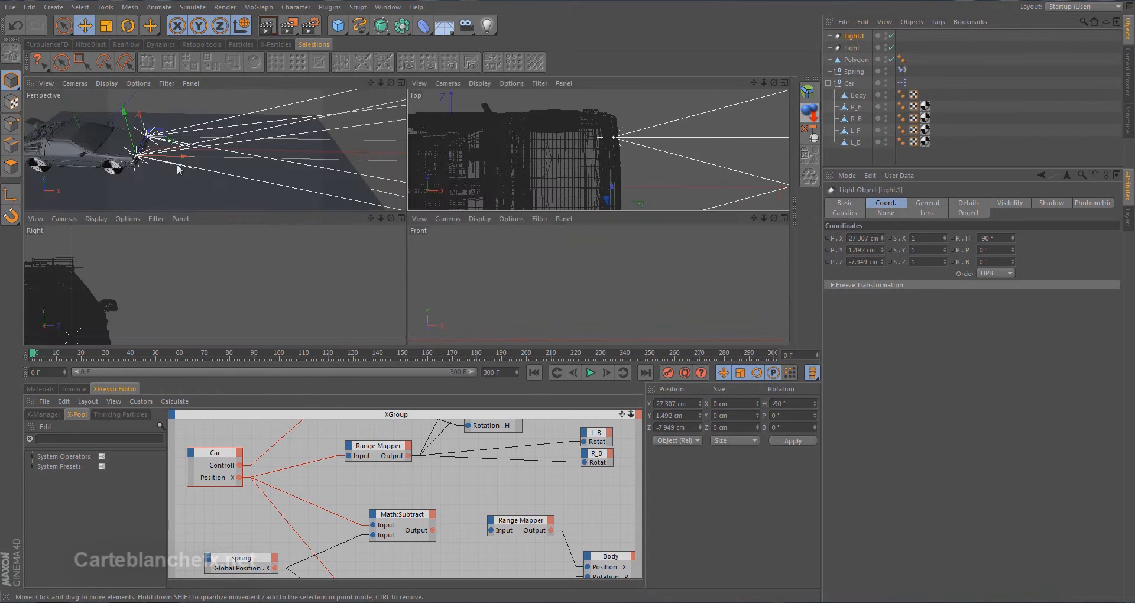
pyautogui.middleClick(185, 203)
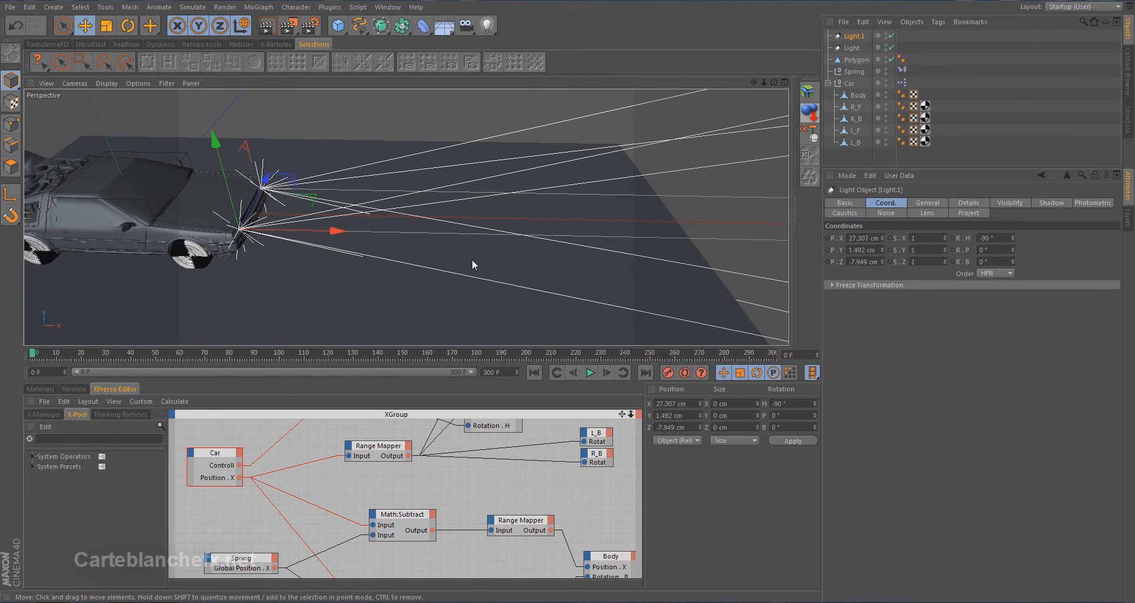
# Make both headlight objects children of the car's Body object
pyautogui.click(852, 48)
pyautogui.keyDown('ctrl'); pyautogui.click(852, 37); pyautogui.keyUp('ctrl')
pyautogui.moveTo(852, 38); pyautogui.dragTo(855, 94)
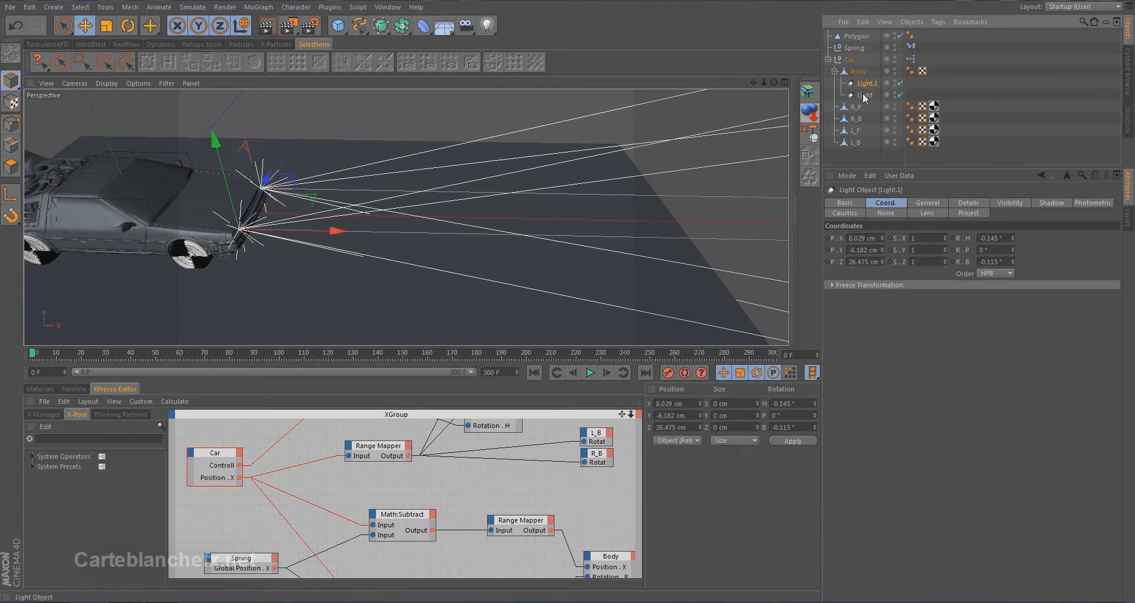
# Change the type of both headlights from Spot to IES
pyautogui.click(927, 203)
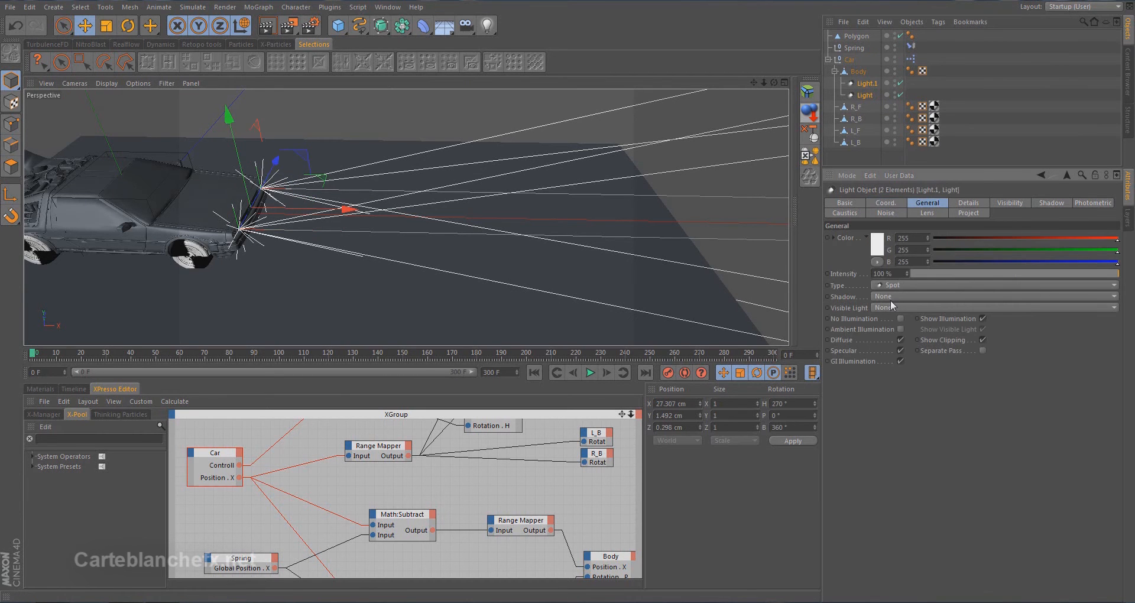
pyautogui.click(905, 285)
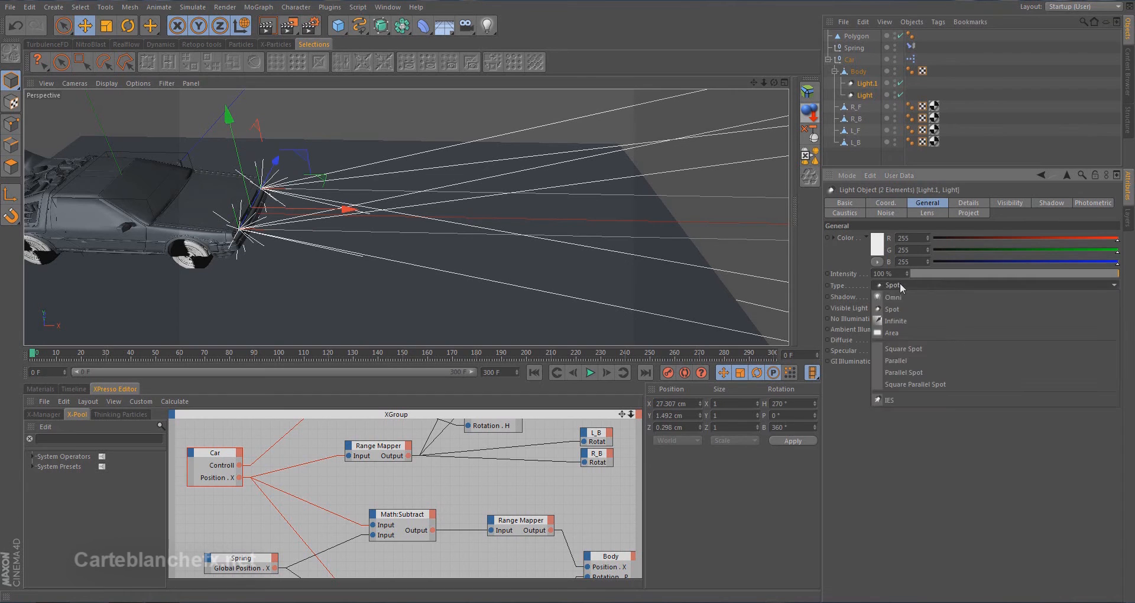
pyautogui.click(921, 400)
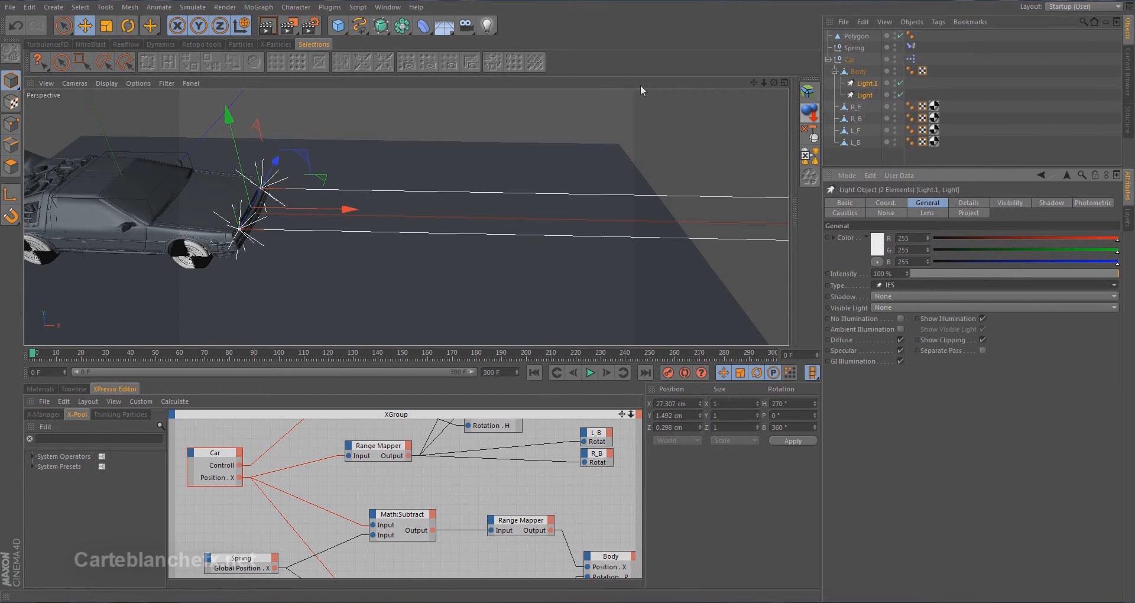
# Assign PURO_C-MATT.IES from the content library as both lights' photometric data and render the view
pyautogui.click(1086, 204)
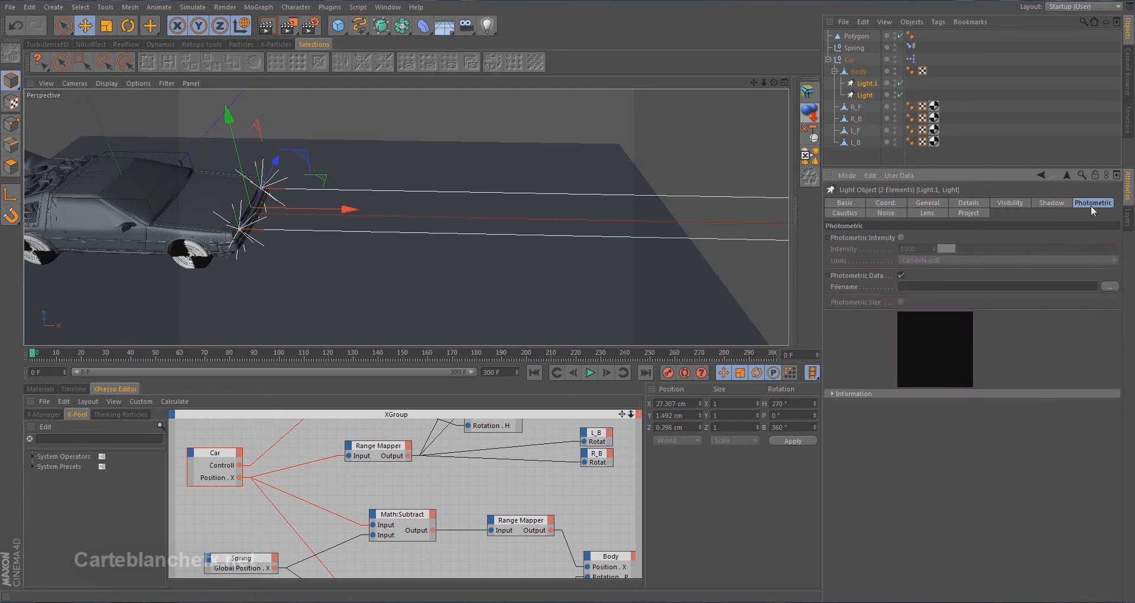
pyautogui.click(388, 8)
pyautogui.click(410, 69)
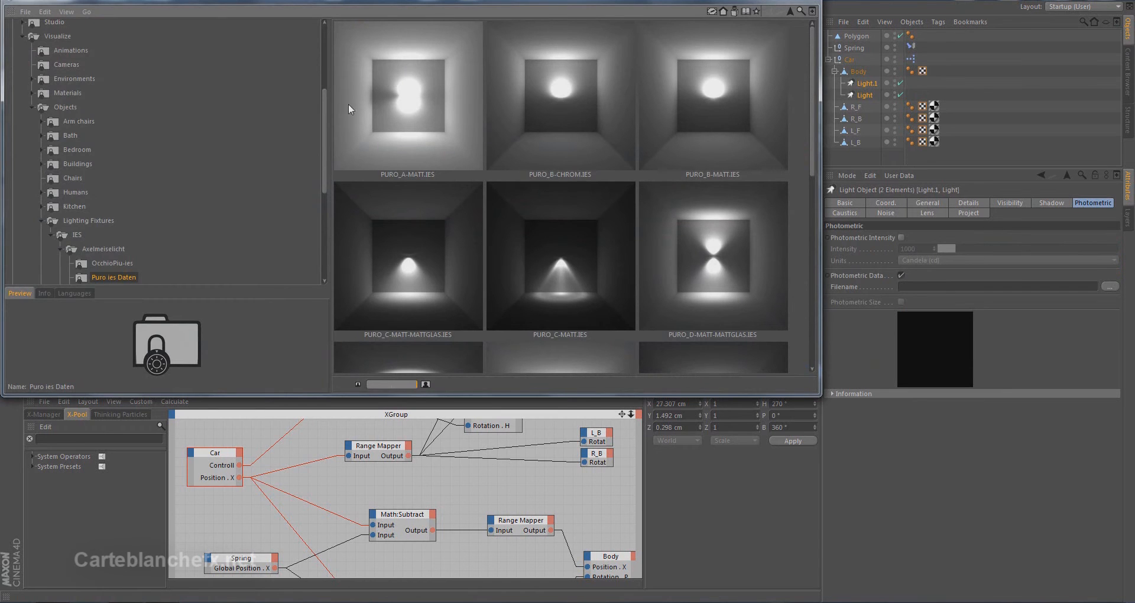
pyautogui.moveTo(322, 112); pyautogui.dragTo(327, 68)
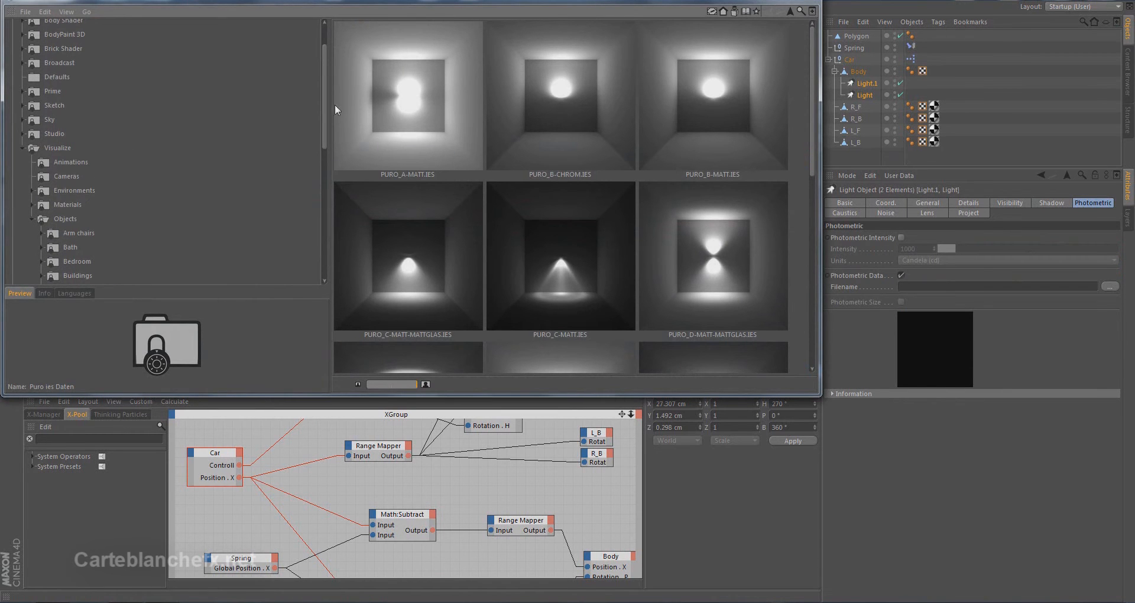
pyautogui.moveTo(324, 103); pyautogui.dragTo(325, 169)
pyautogui.moveTo(577, 279); pyautogui.dragTo(958, 288)
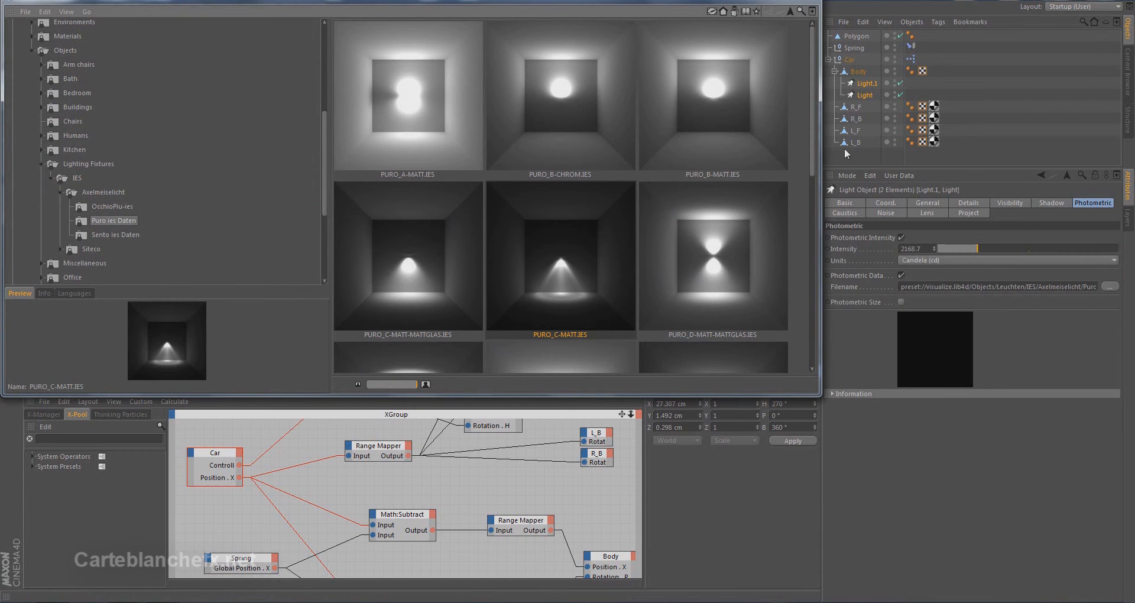
pyautogui.click(765, 1)
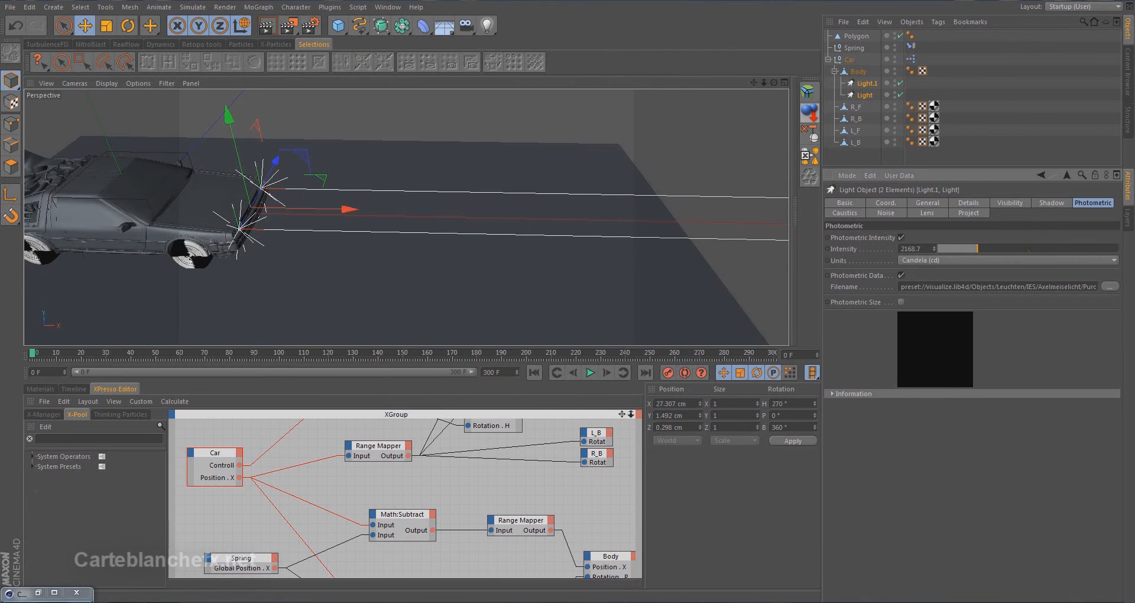
pyautogui.click(268, 25)
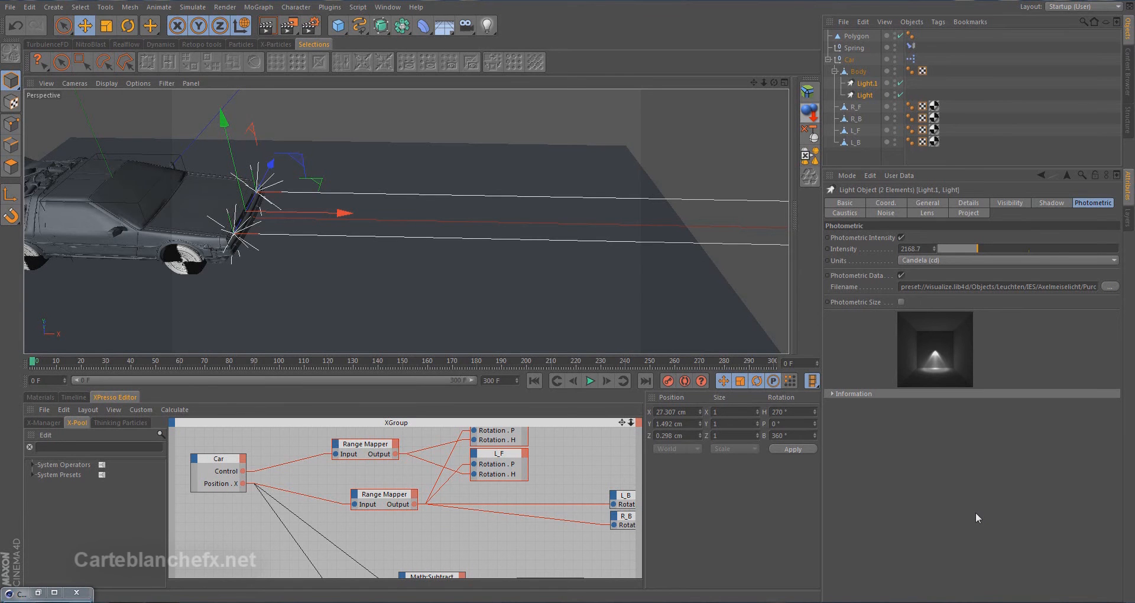
# Add a user data group named Light to the Car null
pyautogui.click(849, 59)
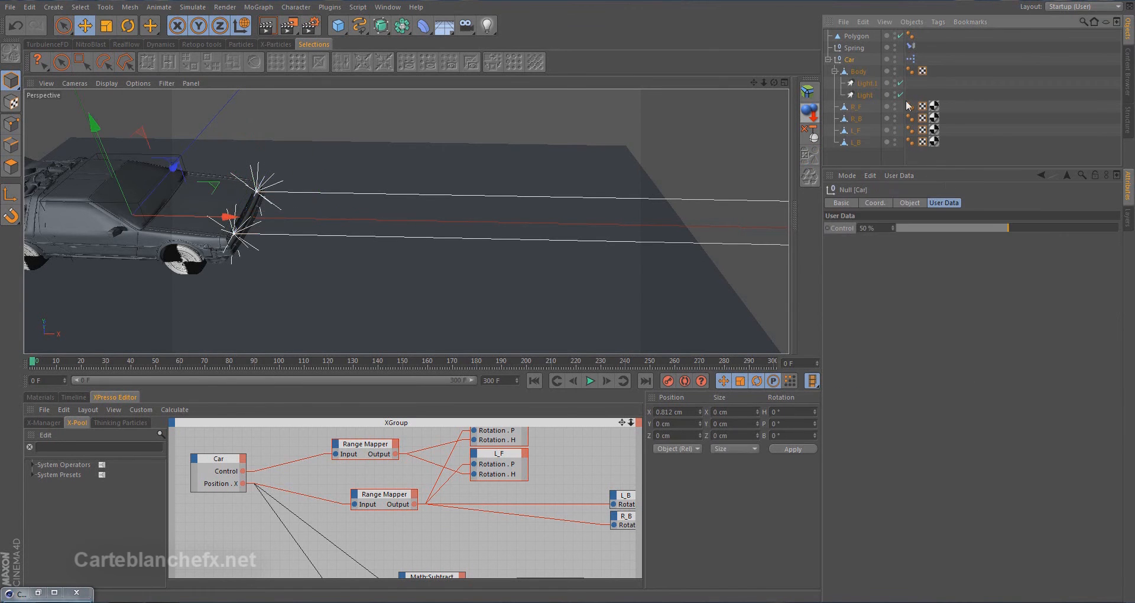
pyautogui.click(898, 175)
pyautogui.click(917, 203)
pyautogui.moveTo(754, 36); pyautogui.dragTo(723, 97)
pyautogui.click(707, 112)
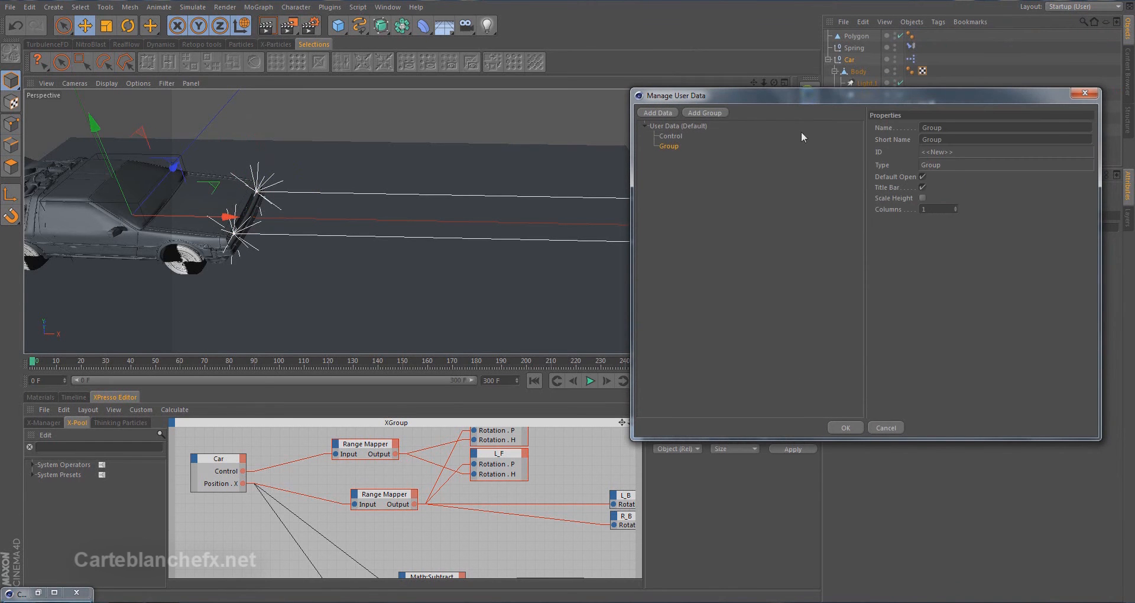
pyautogui.moveTo(946, 128); pyautogui.dragTo(882, 131)
pyautogui.press('BackSpace')
pyautogui.write('Light')
pyautogui.click(804, 215)
# Add a data entry named Light control inside the Light group
pyautogui.click(667, 146)
pyautogui.click(670, 114)
pyautogui.doubleClick(963, 137)
pyautogui.press('BackSpace')
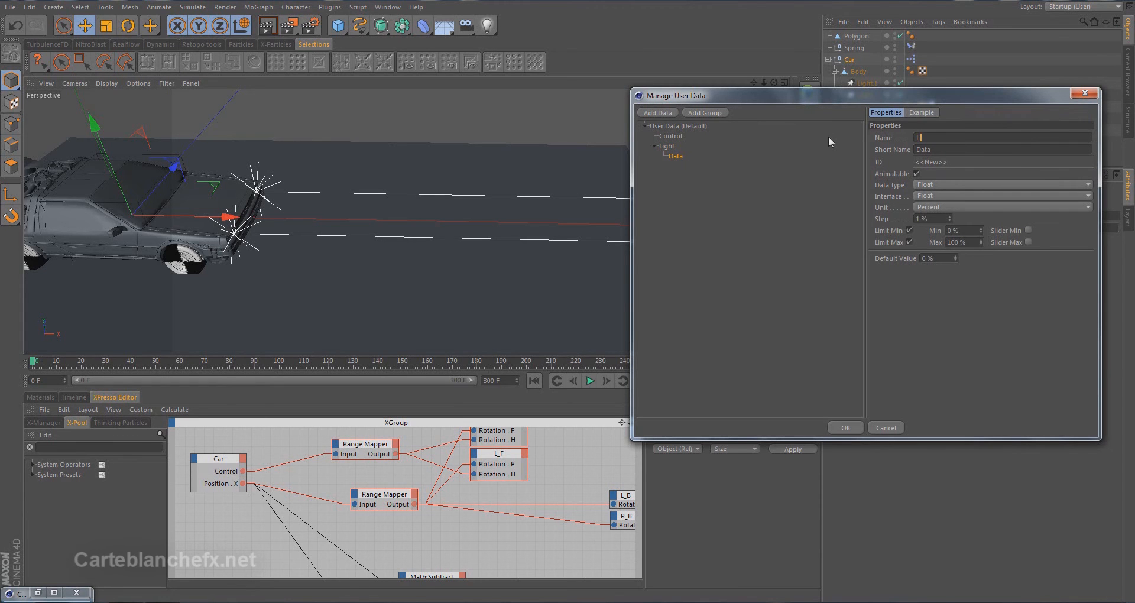
pyautogui.write('Light control')
# Set the Light control entry to the Vector data type with a 2D Vector Field interface and Percent units
pyautogui.click(945, 185)
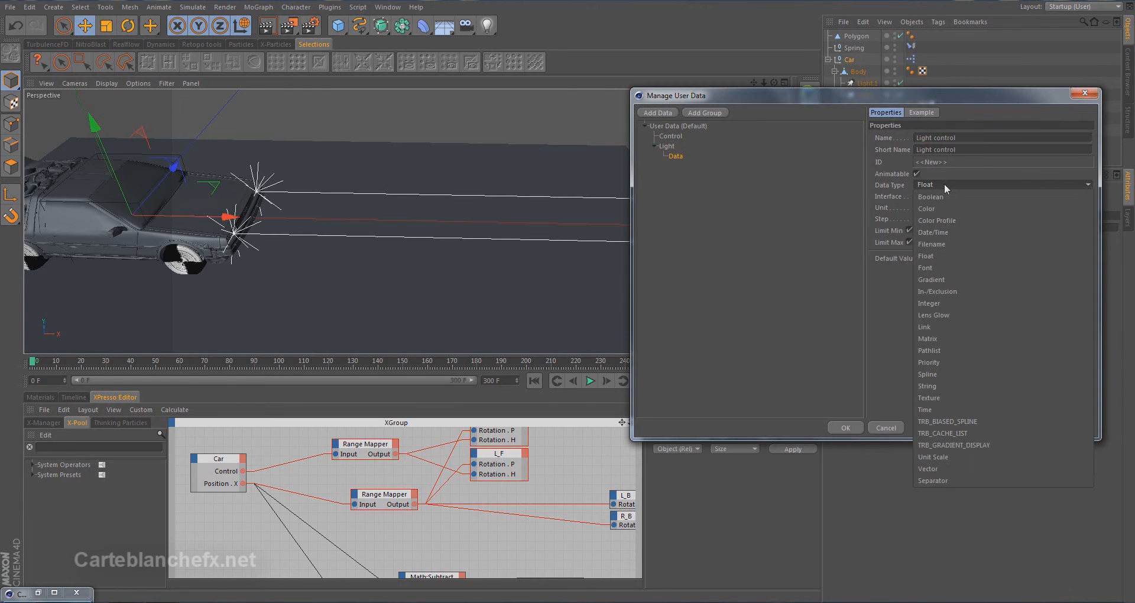
pyautogui.click(940, 468)
pyautogui.click(938, 194)
pyautogui.click(942, 207)
pyautogui.click(940, 205)
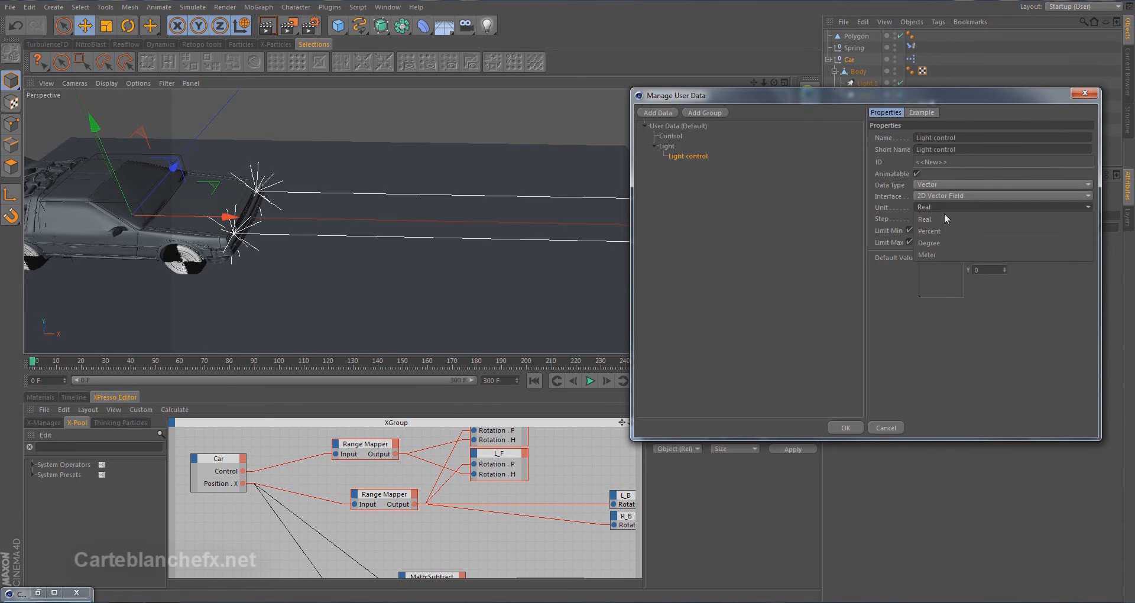
pyautogui.click(940, 231)
# Set Light control's default X and Y values to 50% and apply the user data changes
pyautogui.doubleClick(978, 259)
pyautogui.write('50')
pyautogui.press('Tab')
pyautogui.write('50')
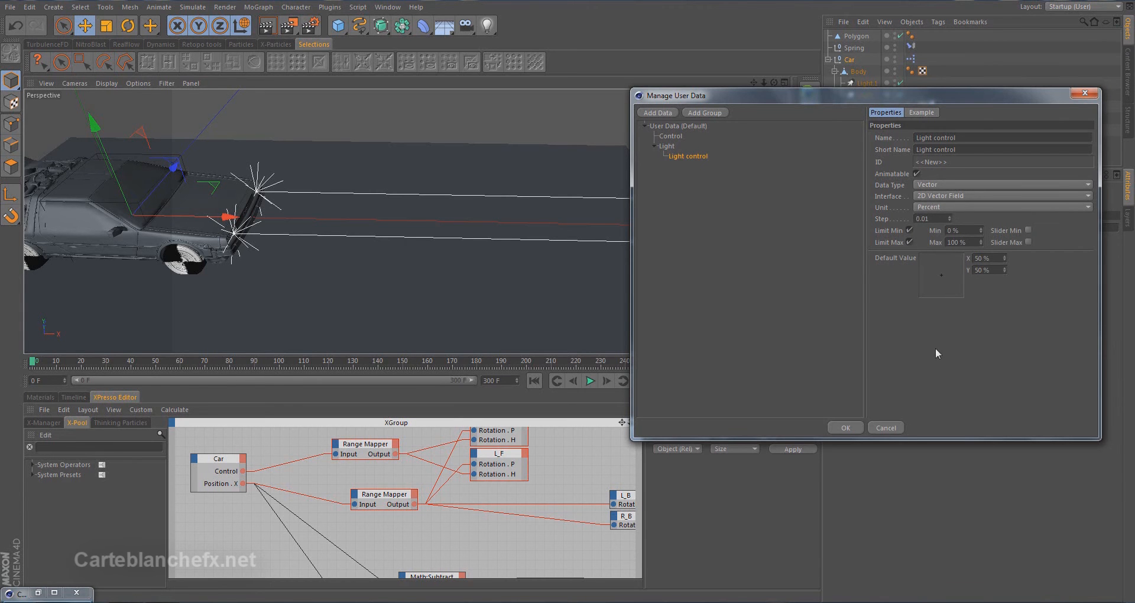
pyautogui.click(851, 427)
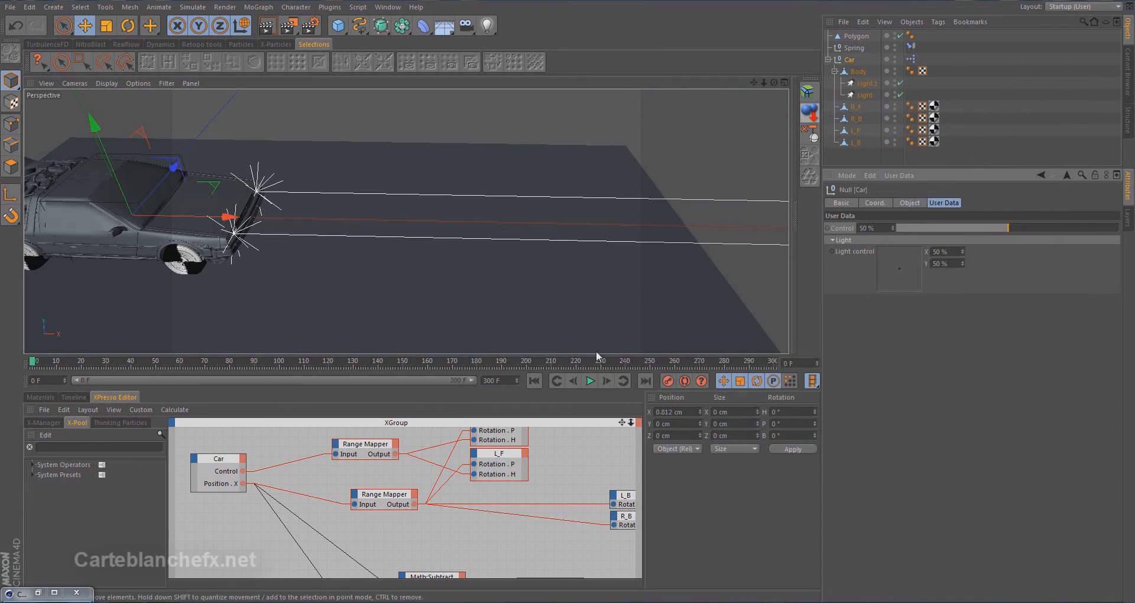
# Enlarge the XPresso editor and move the upper two Range Mapper nodes with R_F and L_F away from the Car node
pyautogui.moveTo(597, 355); pyautogui.dragTo(597, 247)
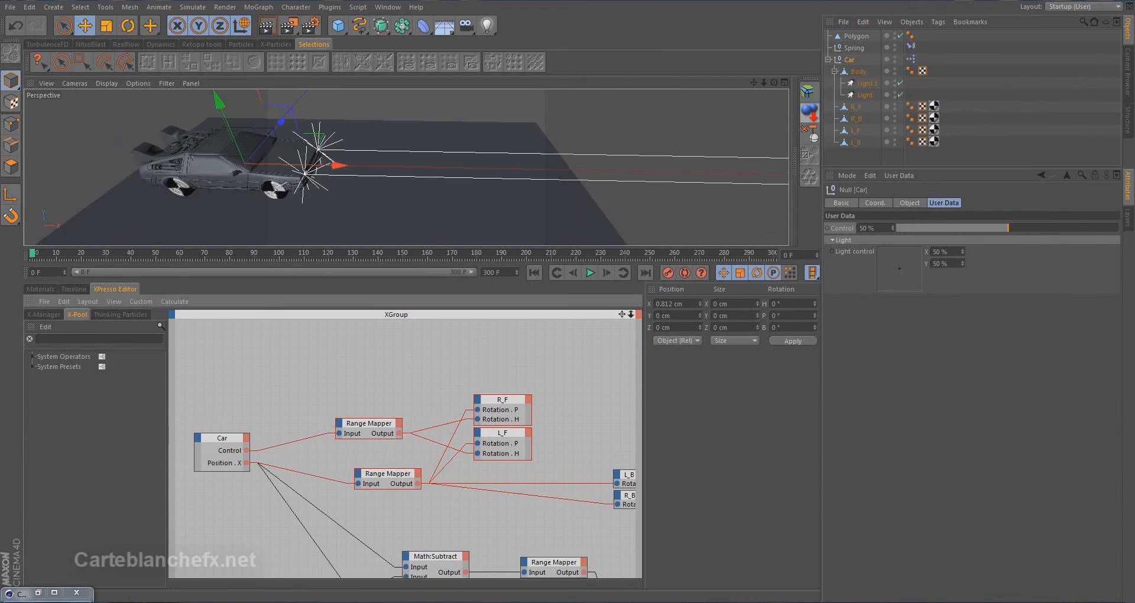
pyautogui.moveTo(531, 344); pyautogui.dragTo(515, 337, button='middle')
pyautogui.moveTo(296, 368); pyautogui.dragTo(532, 466)
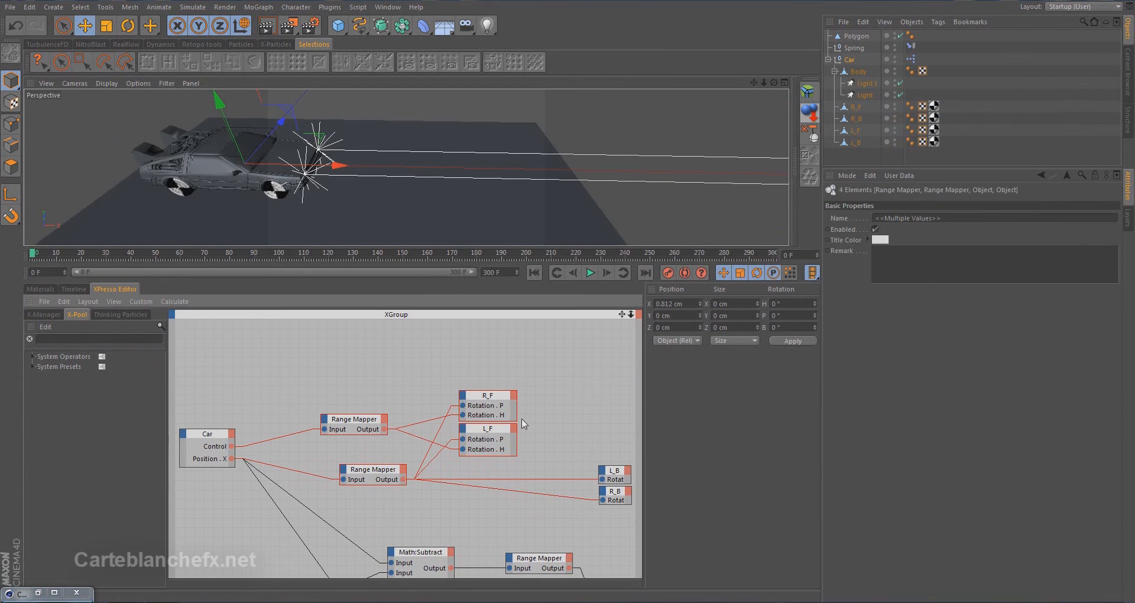
pyautogui.moveTo(494, 399); pyautogui.dragTo(607, 373)
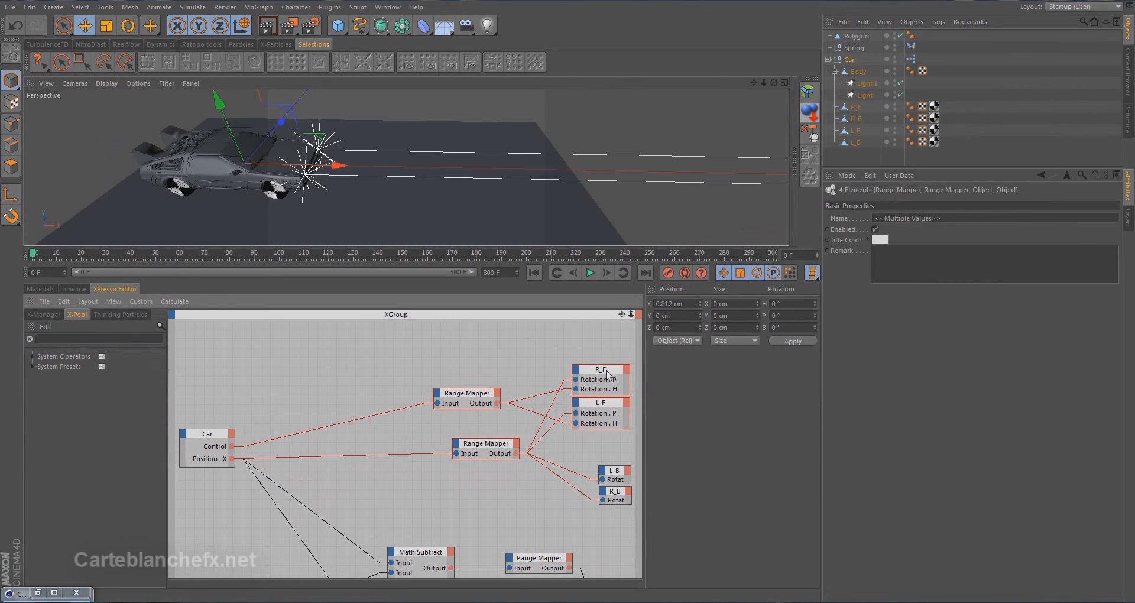
# Add both headlights, Light and Light.1, as object nodes in the XGroup
pyautogui.click(862, 87)
pyautogui.keyDown('shift'); pyautogui.click(863, 93); pyautogui.keyUp('shift')
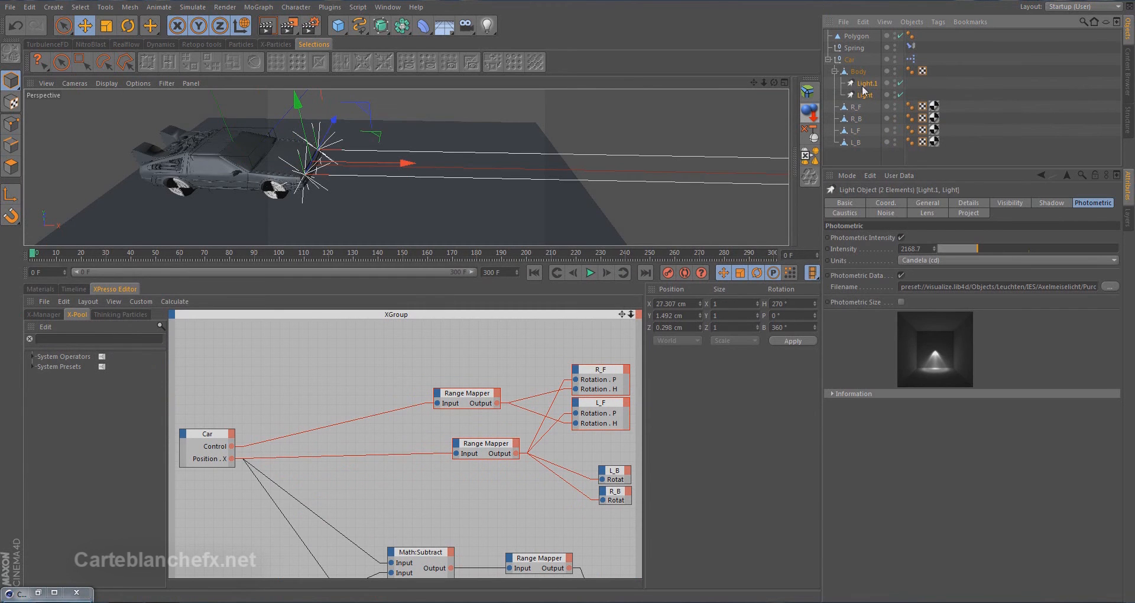
pyautogui.moveTo(348, 350); pyautogui.dragTo(347, 397)
# Add two individual rotation-axis input ports to the Light.1 node
pyautogui.click(333, 338)
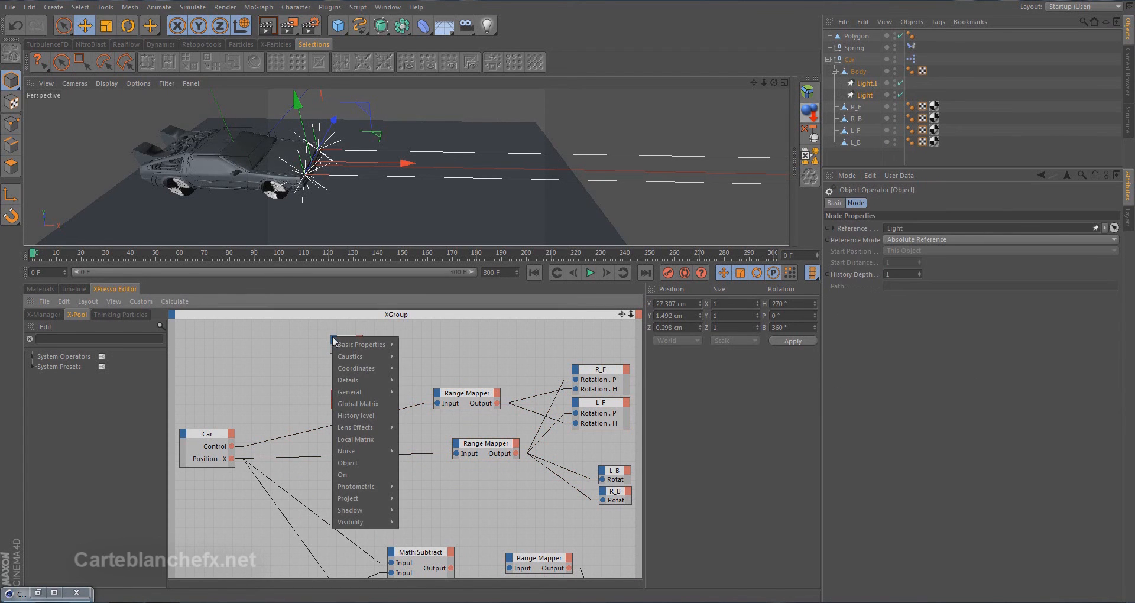
pyautogui.moveTo(345, 367)
pyautogui.moveTo(431, 414)
pyautogui.click(519, 440)
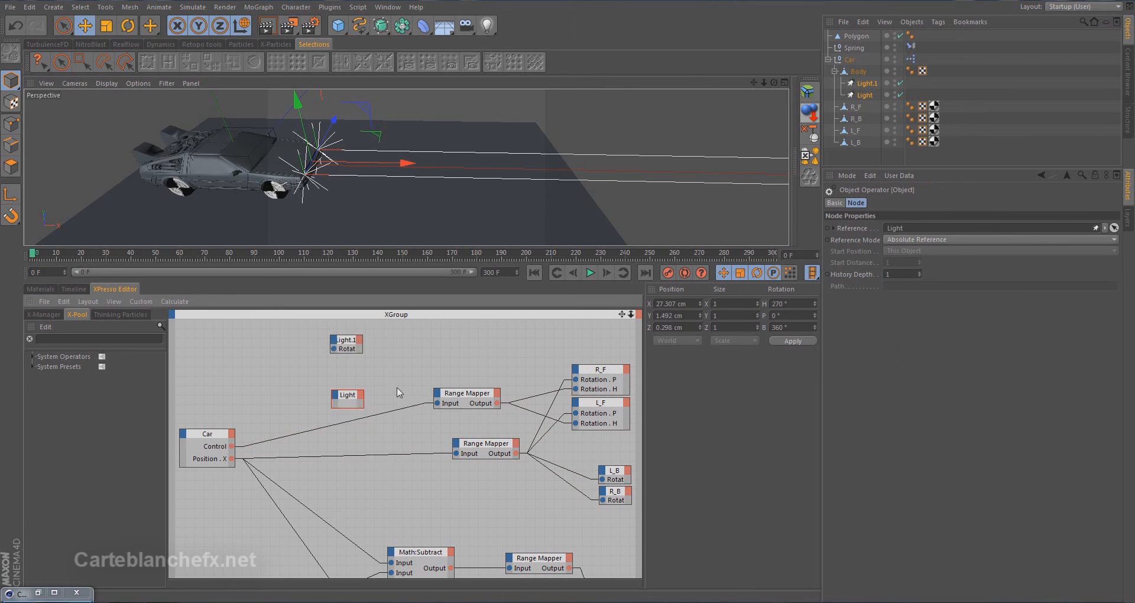
pyautogui.click(336, 341)
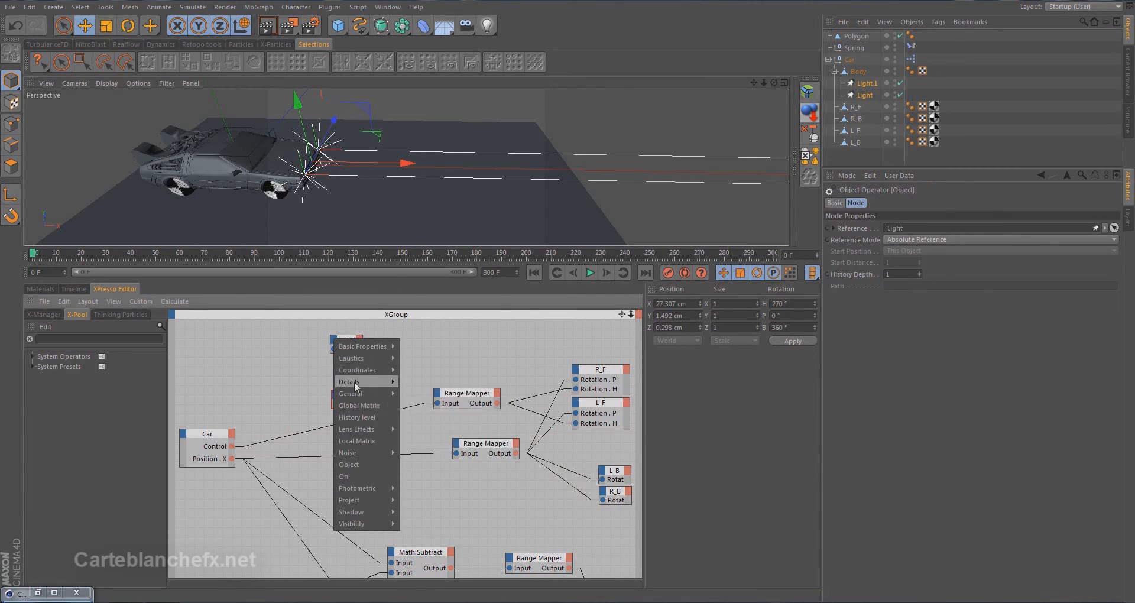
pyautogui.moveTo(373, 370)
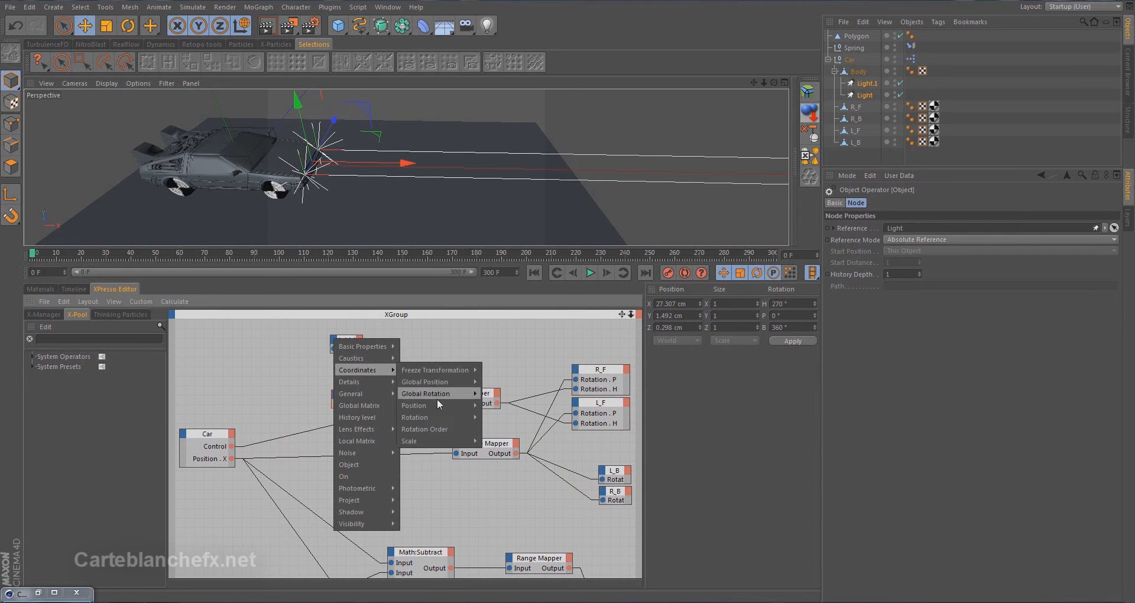
pyautogui.moveTo(441, 417)
pyautogui.click(503, 432)
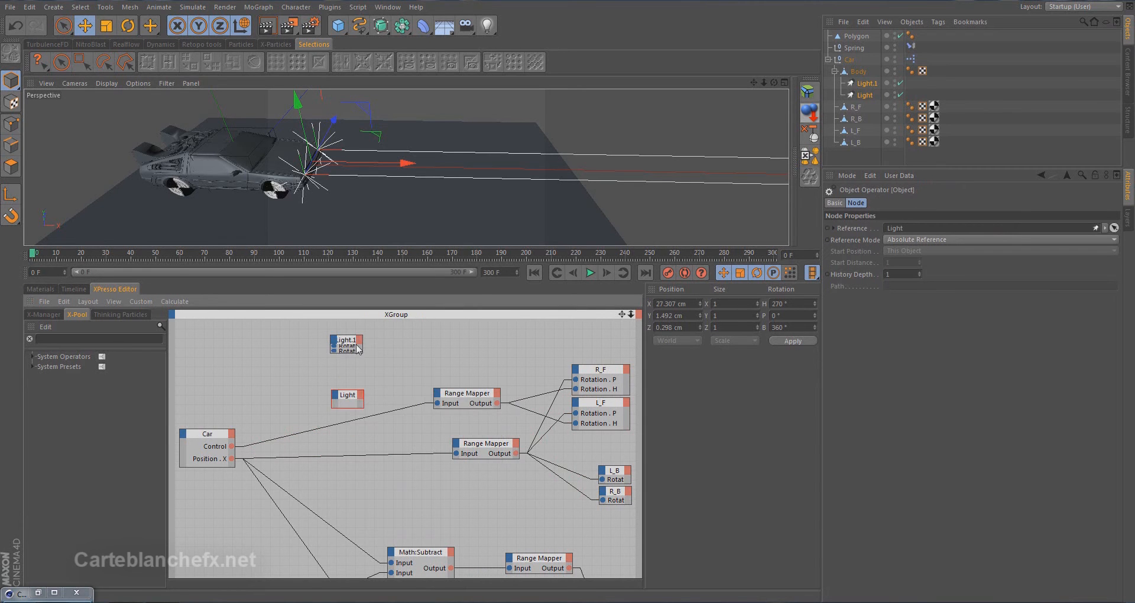
# Add Rotation . P and Rotation . H input ports to the Light node and align it below Light.1
pyautogui.click(335, 392)
pyautogui.moveTo(360, 418)
pyautogui.moveTo(421, 468)
pyautogui.click(504, 488)
pyautogui.click(336, 394)
pyautogui.moveTo(370, 425)
pyautogui.moveTo(422, 474)
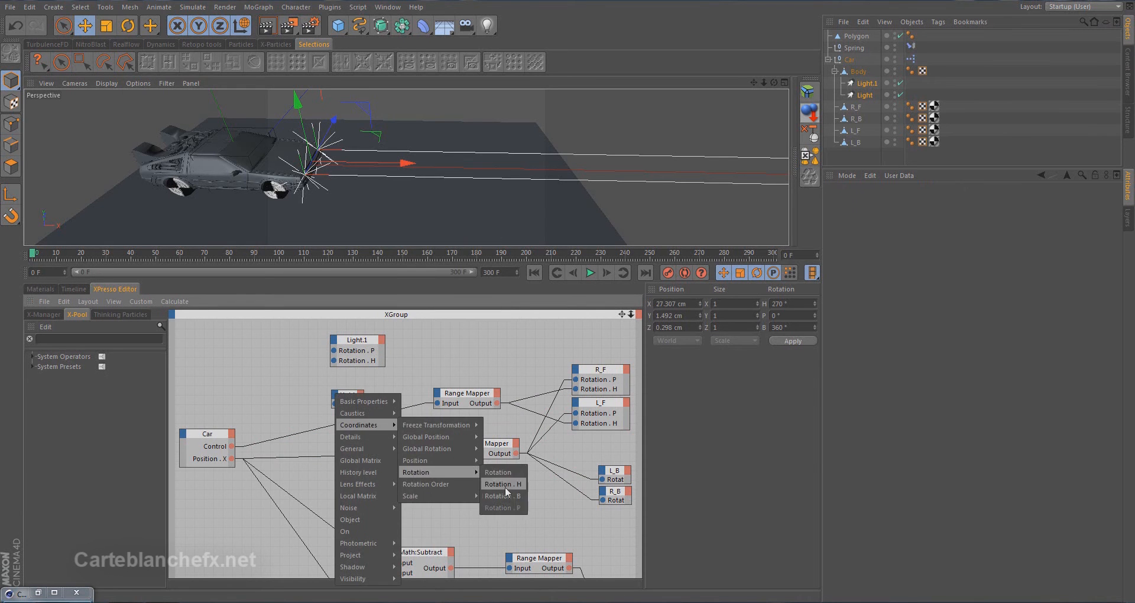
pyautogui.click(504, 487)
pyautogui.moveTo(351, 395); pyautogui.dragTo(350, 382)
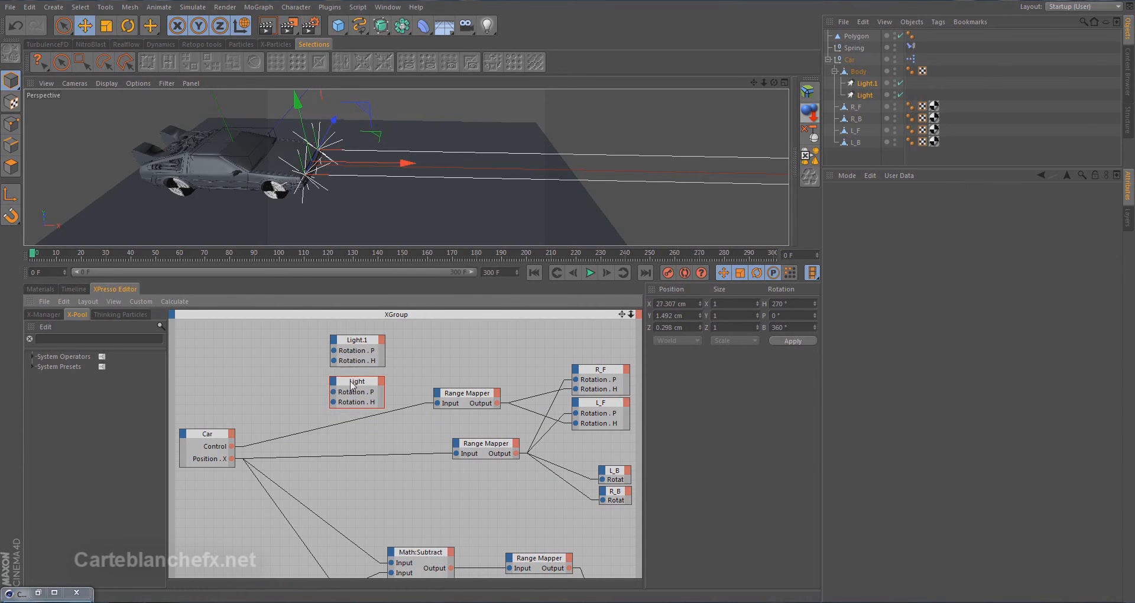
# Add the Light control . X user data output port to the Car node and shift the node upward
pyautogui.click(232, 435)
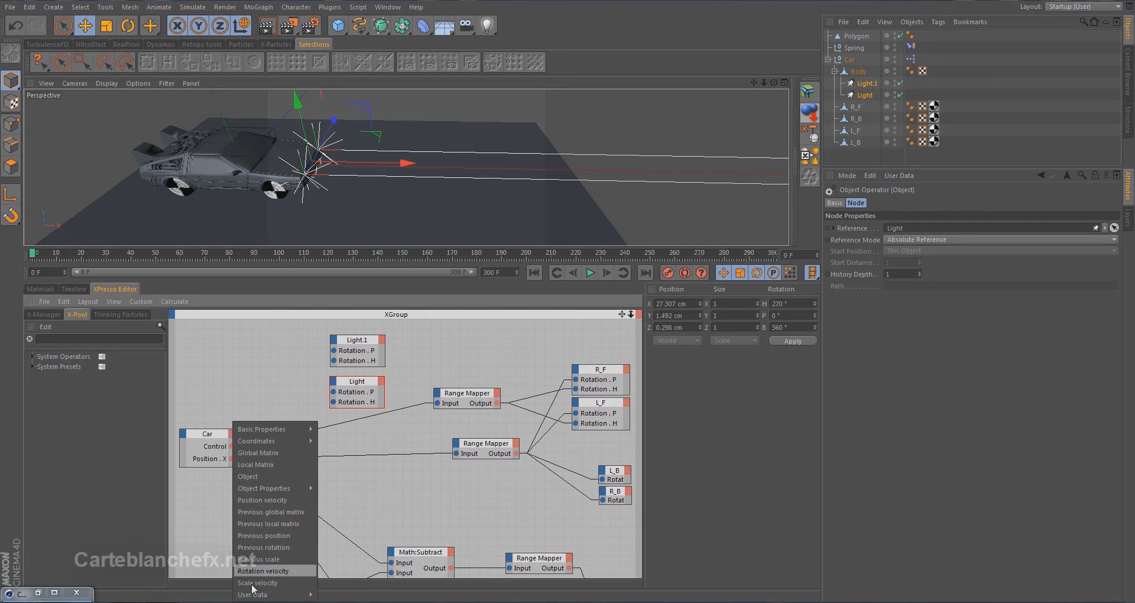
pyautogui.moveTo(264, 596)
pyautogui.moveTo(329, 595)
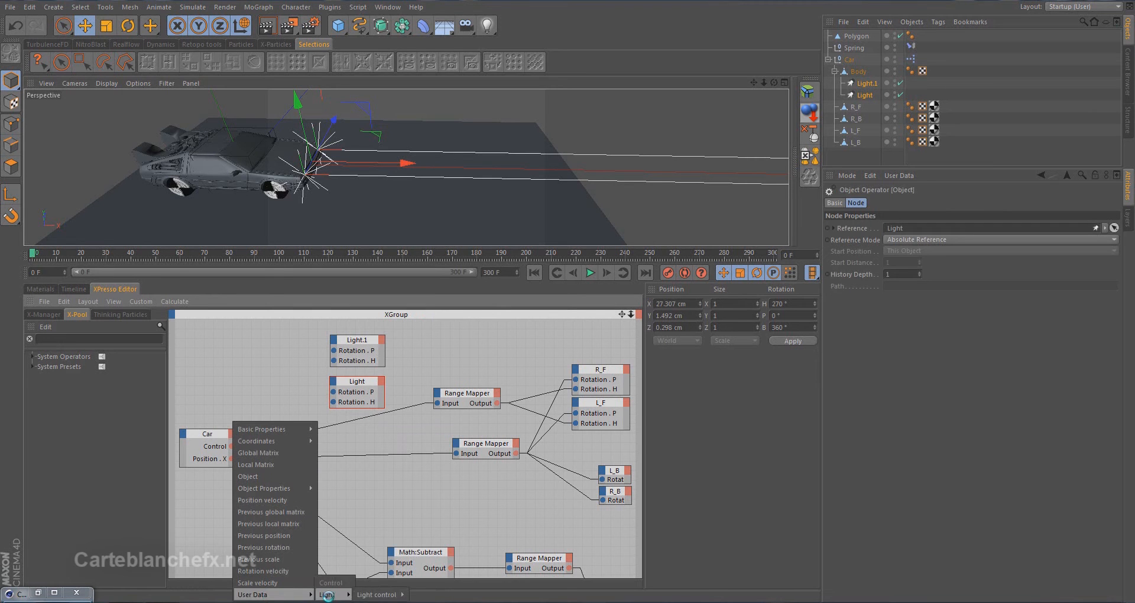
pyautogui.moveTo(365, 595)
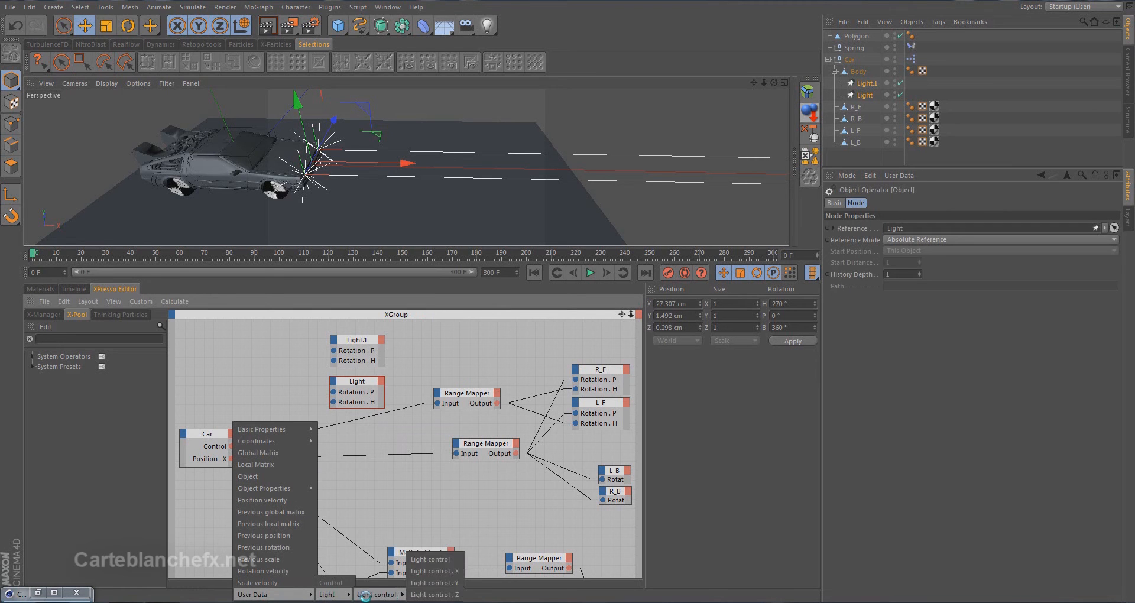
pyautogui.click(440, 572)
pyautogui.moveTo(211, 439); pyautogui.dragTo(214, 407)
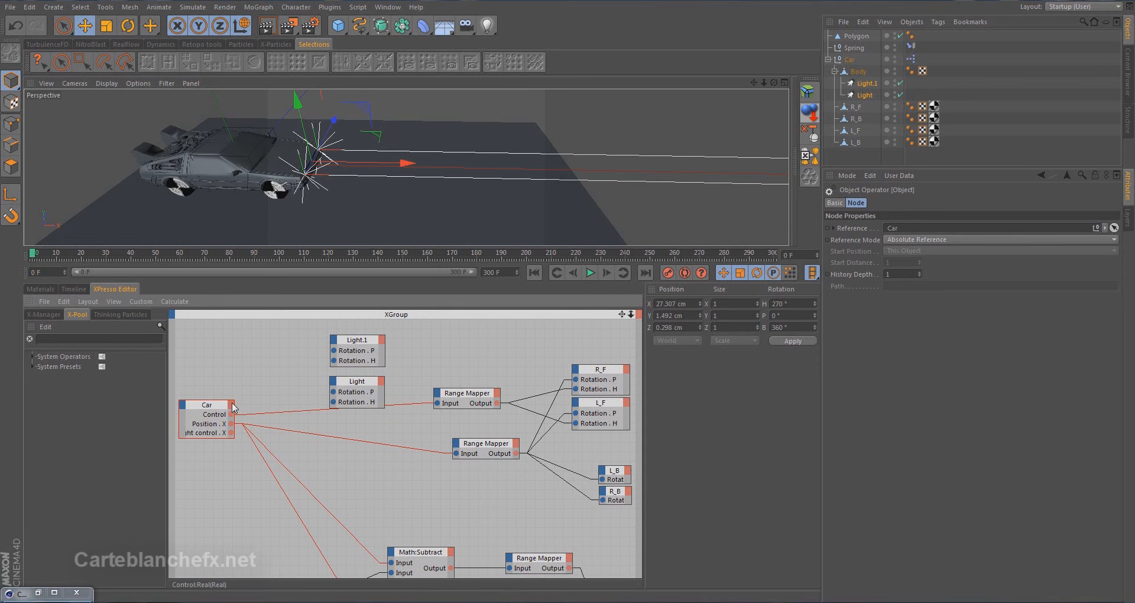
# Add the Light control . Y output port to the Car node and place both light control ports above Control
pyautogui.click(231, 405)
pyautogui.moveTo(280, 577)
pyautogui.moveTo(331, 588)
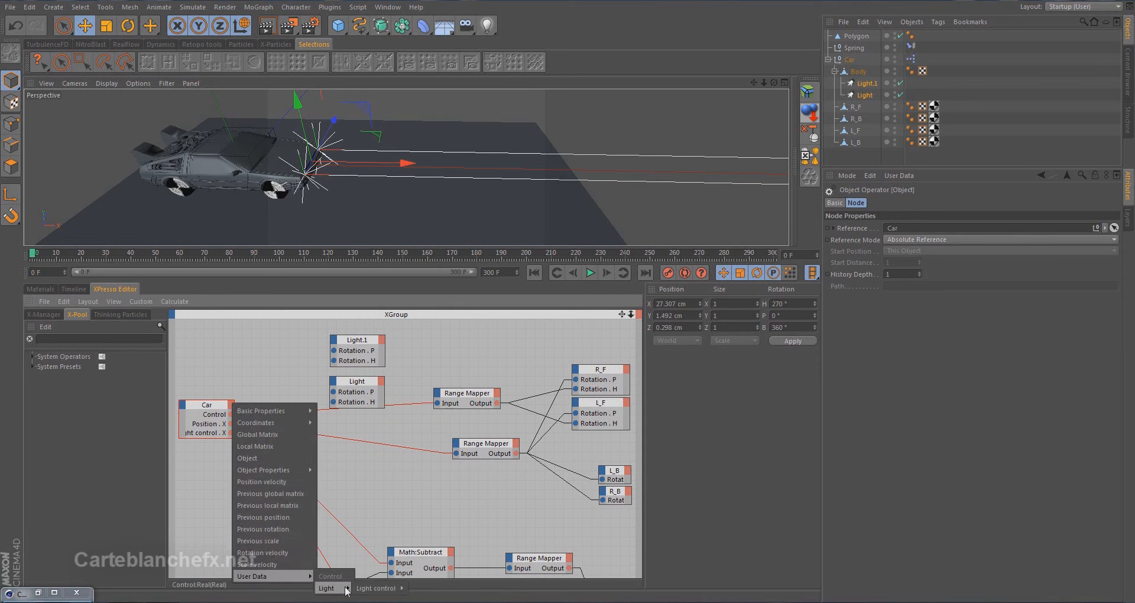
pyautogui.moveTo(381, 589)
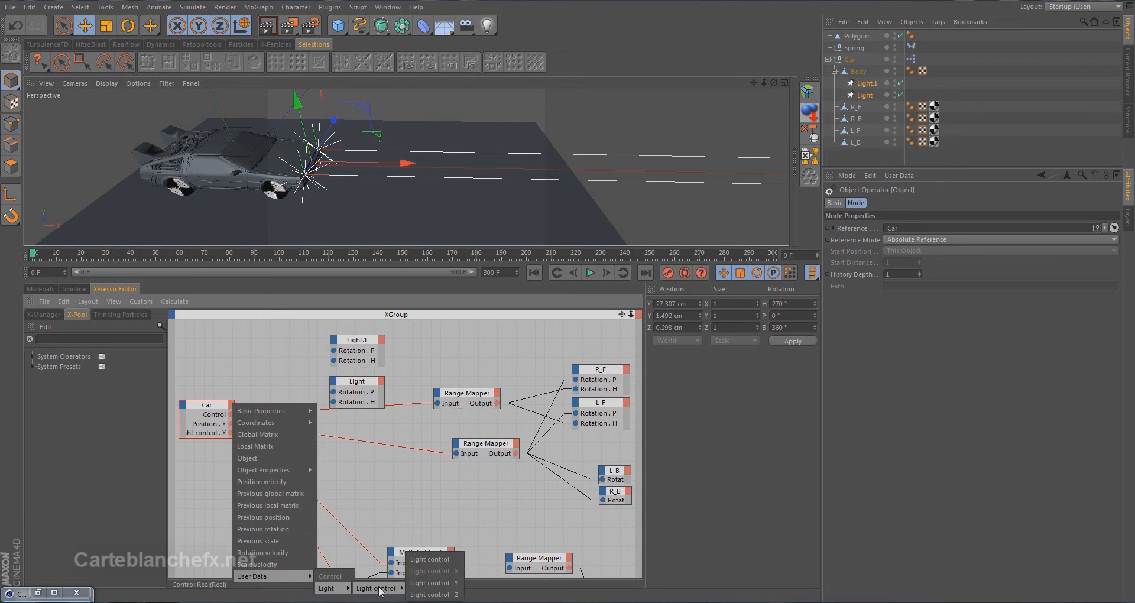
pyautogui.click(430, 587)
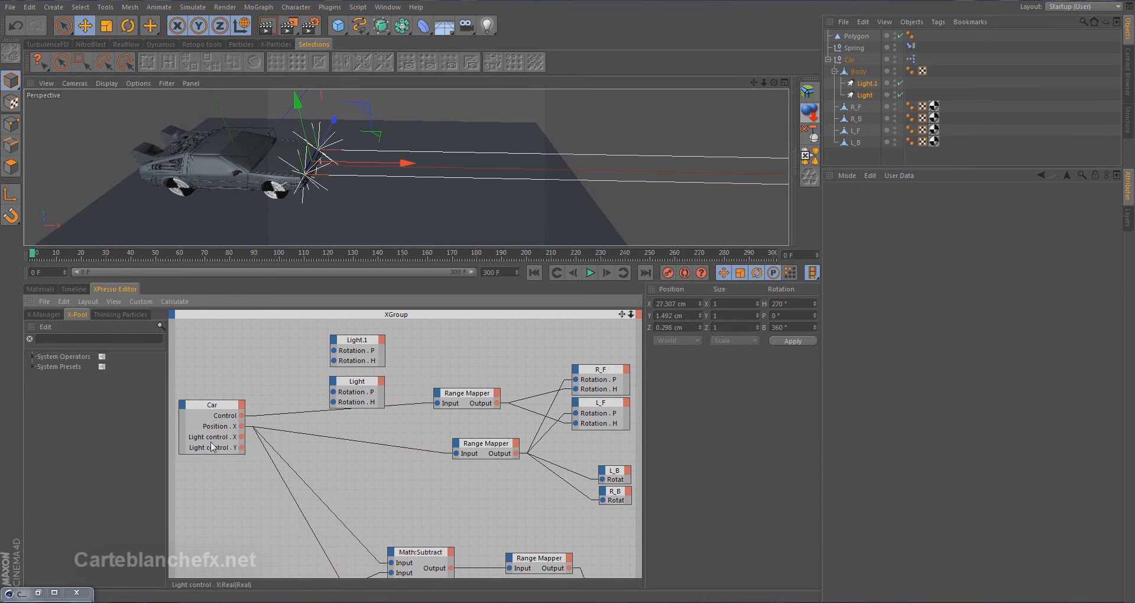
pyautogui.moveTo(220, 437); pyautogui.dragTo(221, 414)
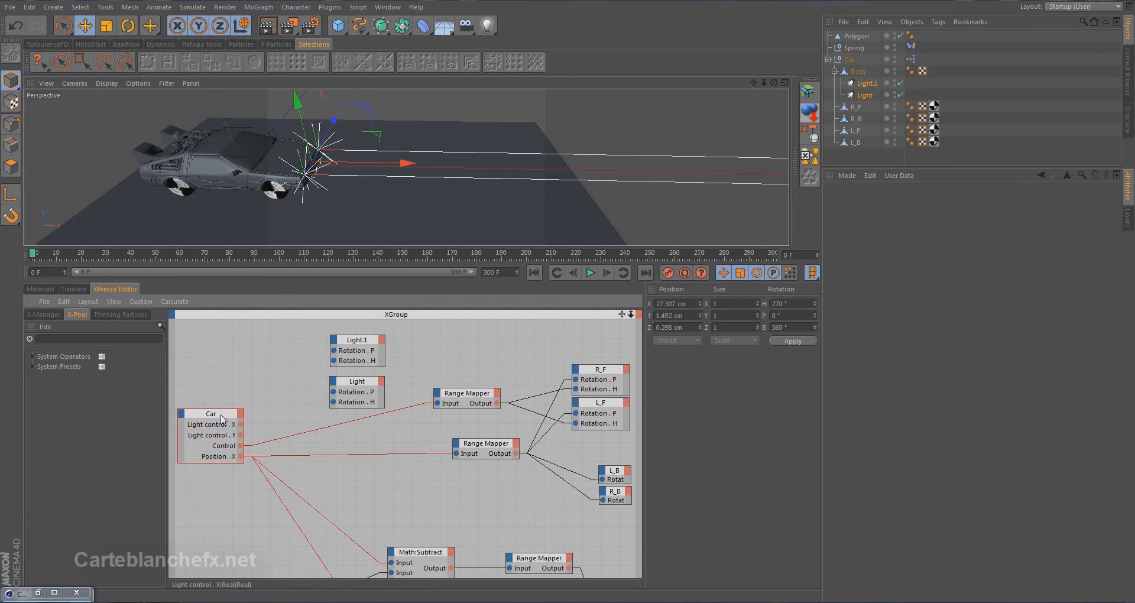
# Find the Range Mapper operator and add two of them between the Car node and the headlight nodes
pyautogui.click(134, 339)
pyautogui.write('rang')
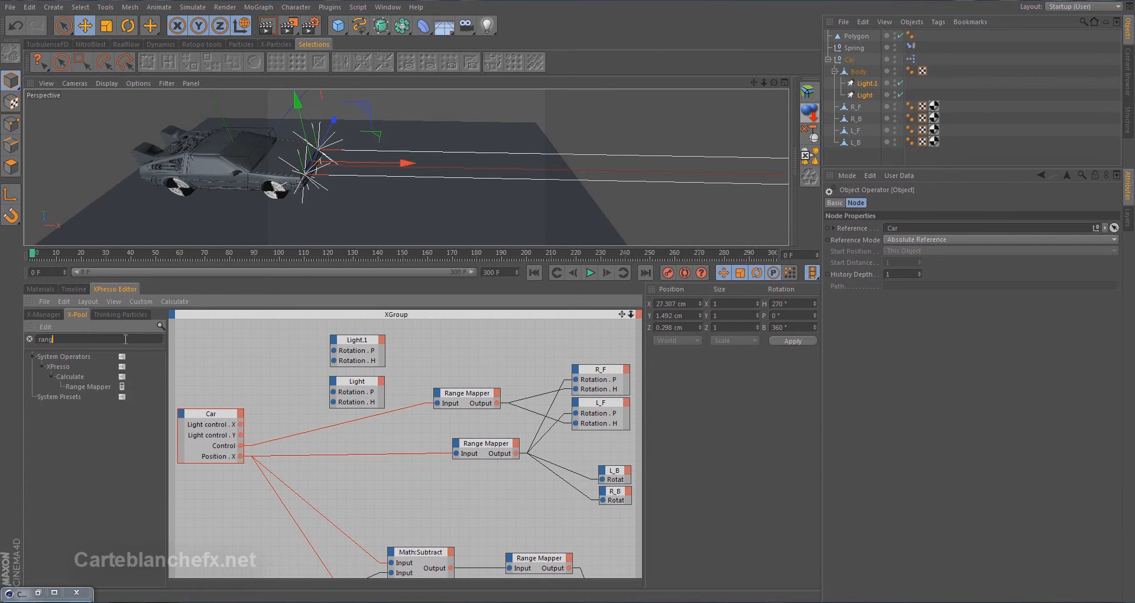
pyautogui.moveTo(98, 387); pyautogui.dragTo(283, 362)
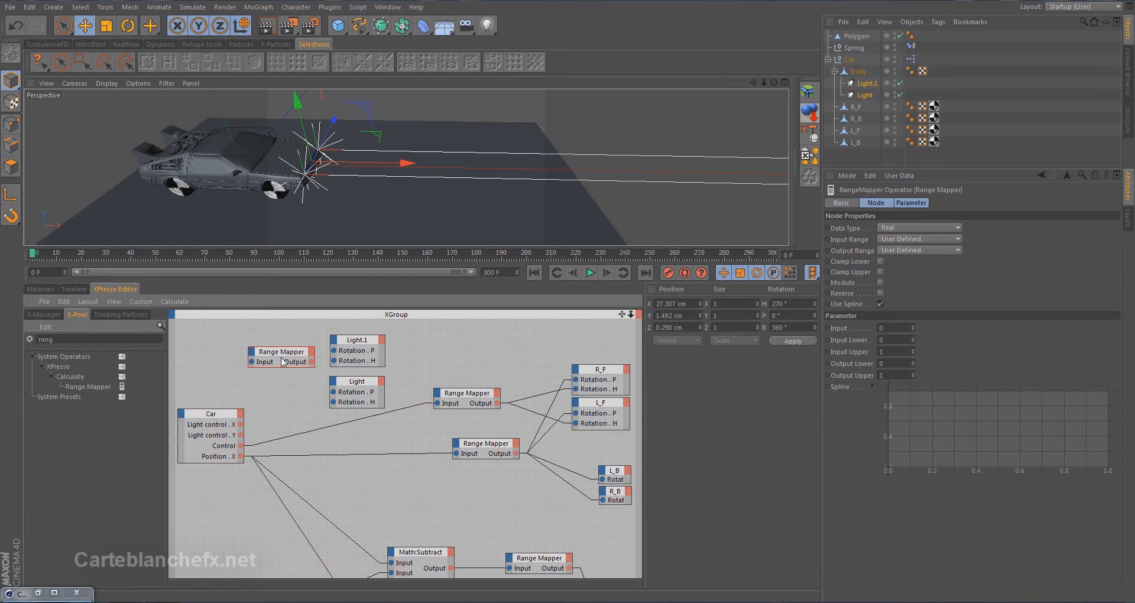
pyautogui.moveTo(83, 385); pyautogui.dragTo(285, 390)
# Set the Input Range of both new Range Mapper nodes to Percent and their Output Range to Degree
pyautogui.moveTo(234, 331); pyautogui.dragTo(326, 414)
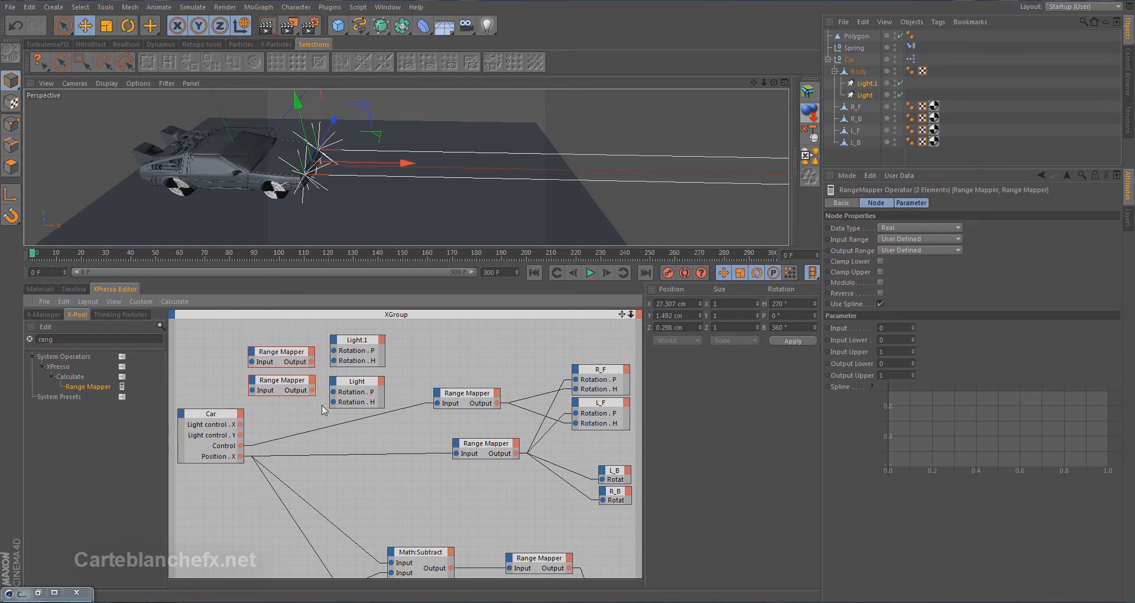
pyautogui.click(911, 240)
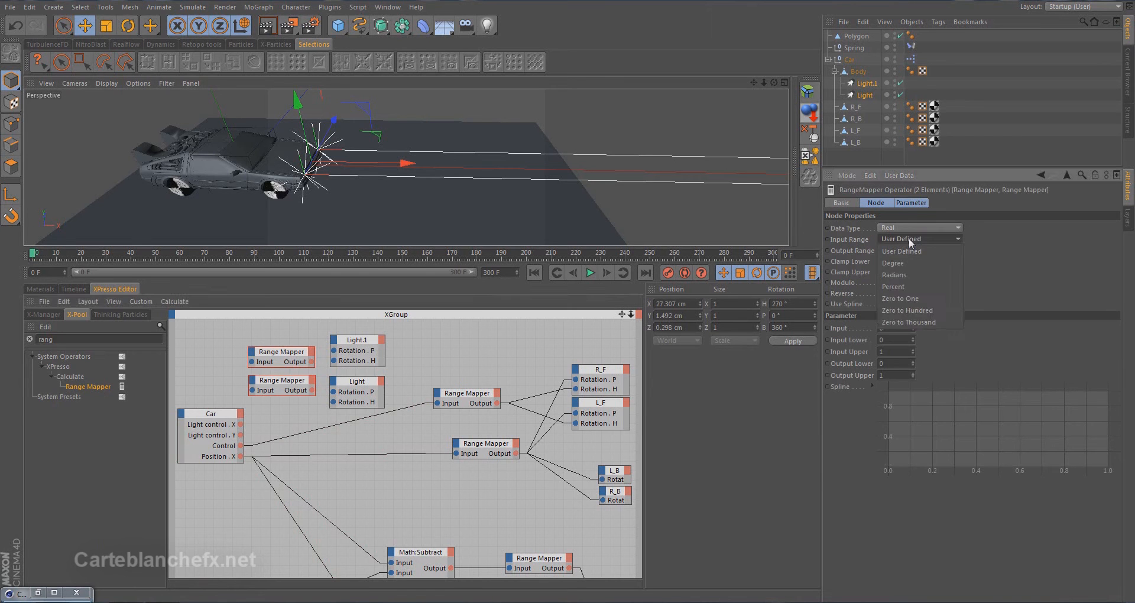
pyautogui.click(919, 284)
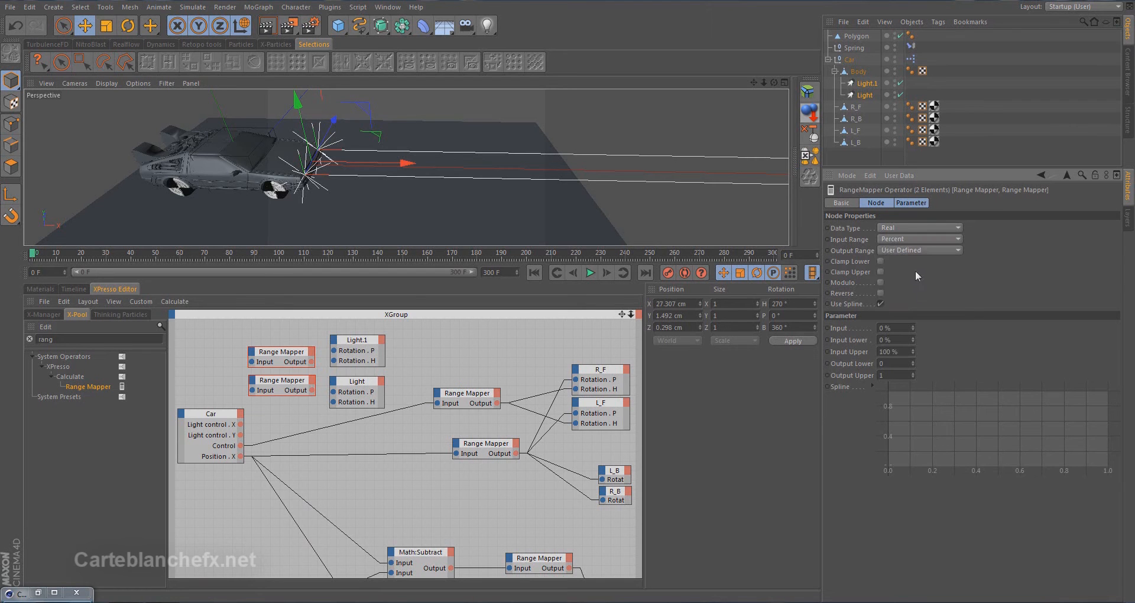
pyautogui.click(915, 251)
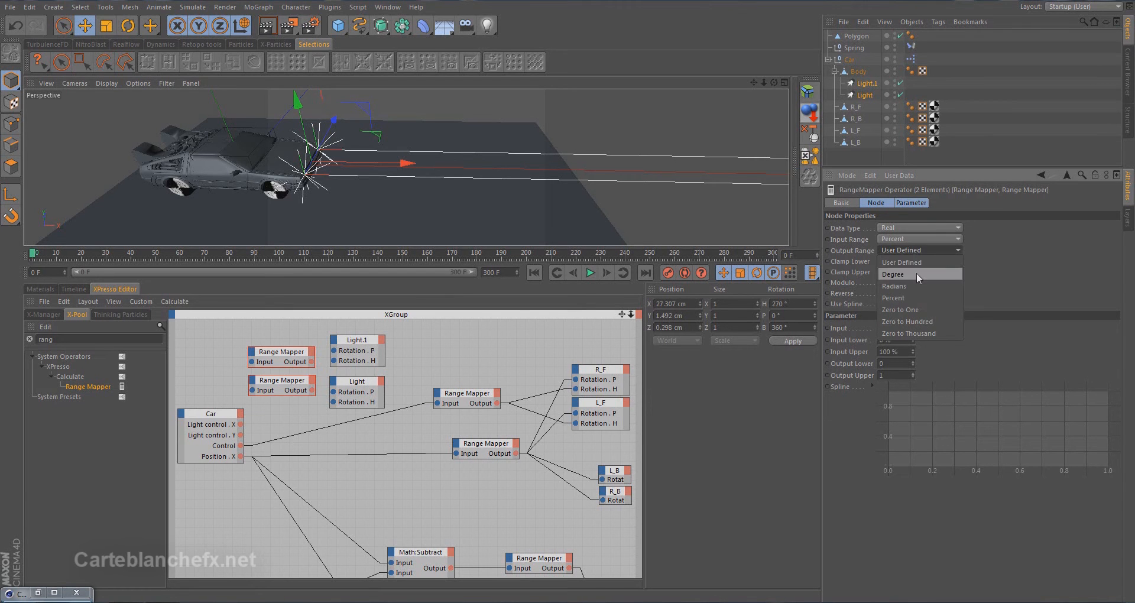
pyautogui.click(918, 276)
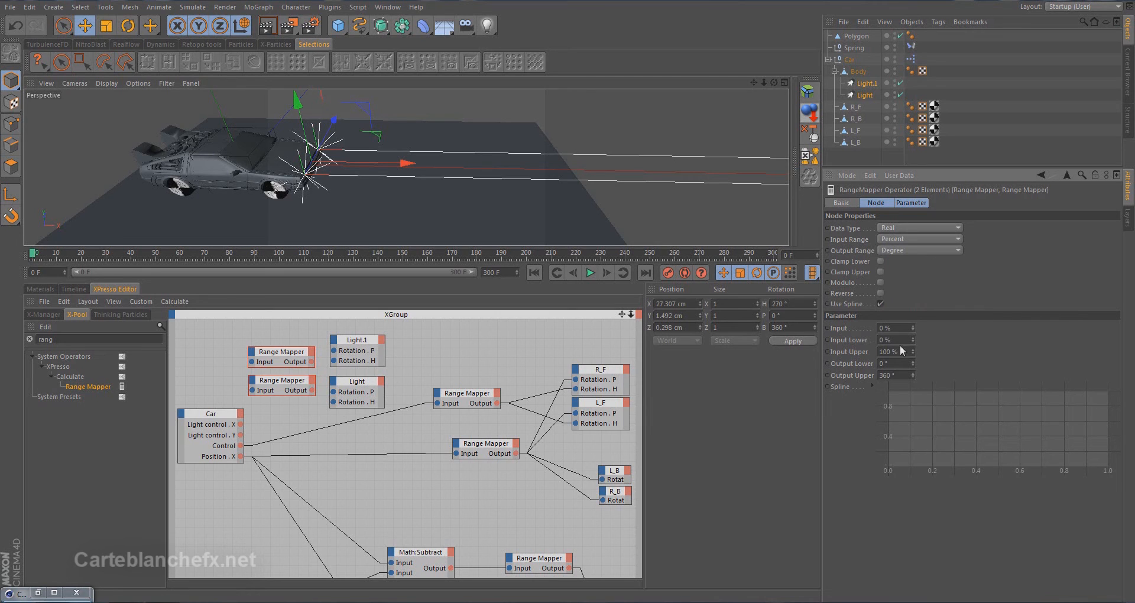
# Set Output Lower to -10° and Output Upper to 10° on both new Range Mapper nodes
pyautogui.moveTo(894, 362); pyautogui.dragTo(809, 360)
pyautogui.write('-10')
pyautogui.moveTo(883, 379); pyautogui.dragTo(845, 378)
pyautogui.write('10')
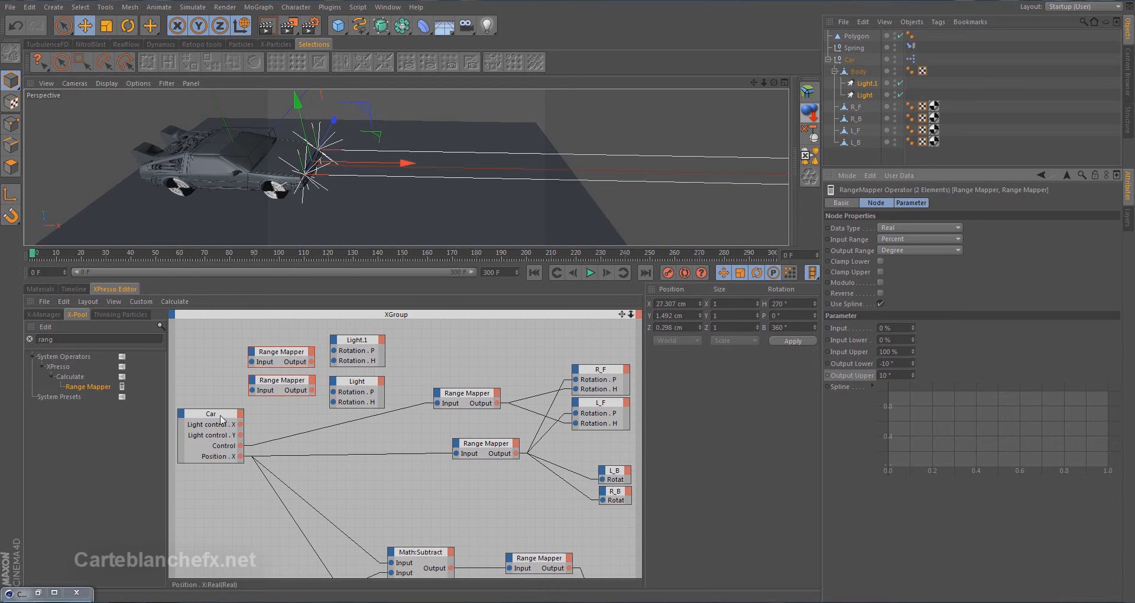
# Wire Light control . Y through one Range Mapper to both lights' Rotation . P, and Light control . X through the other to Rotation . H
pyautogui.moveTo(622, 314); pyautogui.dragTo(673, 317)
pyautogui.moveTo(268, 421); pyautogui.dragTo(223, 401)
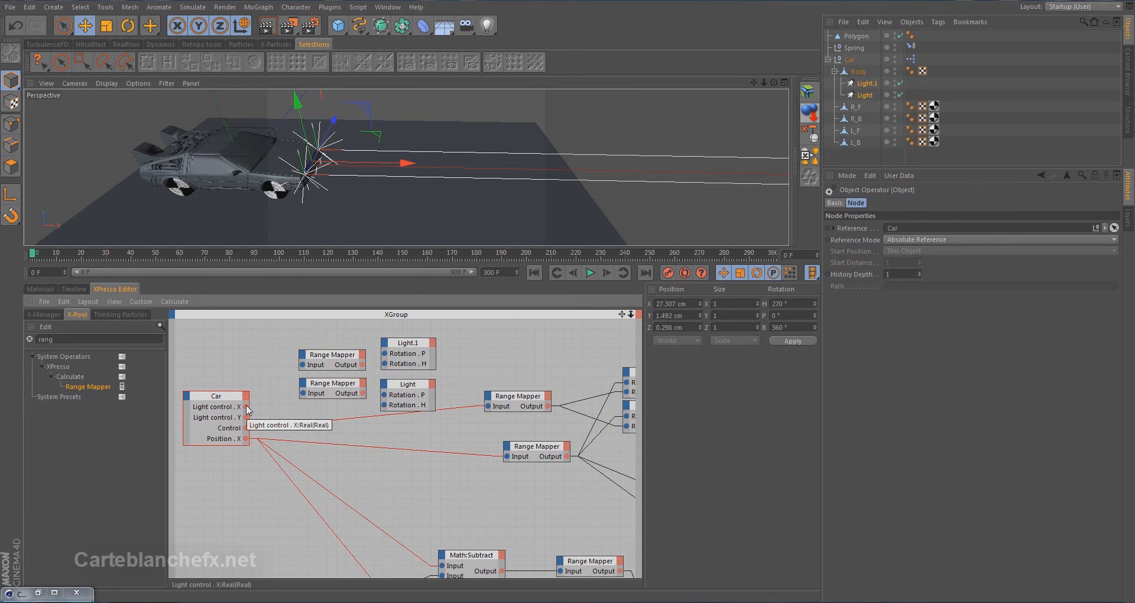
pyautogui.moveTo(246, 421); pyautogui.dragTo(385, 365)
pyautogui.moveTo(346, 399); pyautogui.dragTo(385, 412)
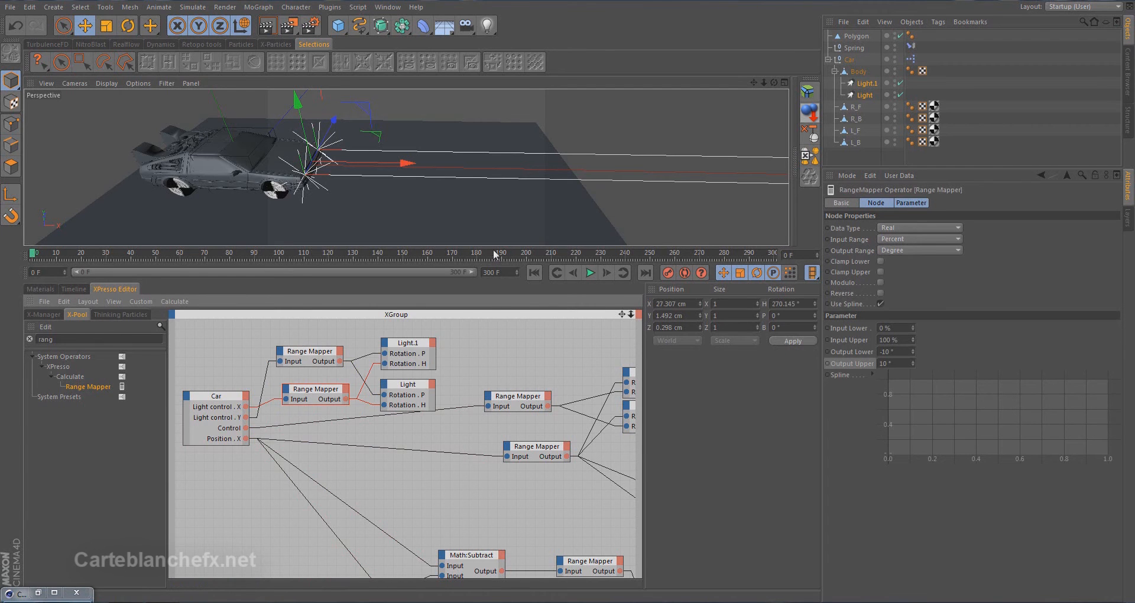
# Try out the Car's Light control in an enlarged viewport and return its X and Y values to 50%
pyautogui.moveTo(494, 245); pyautogui.dragTo(497, 399)
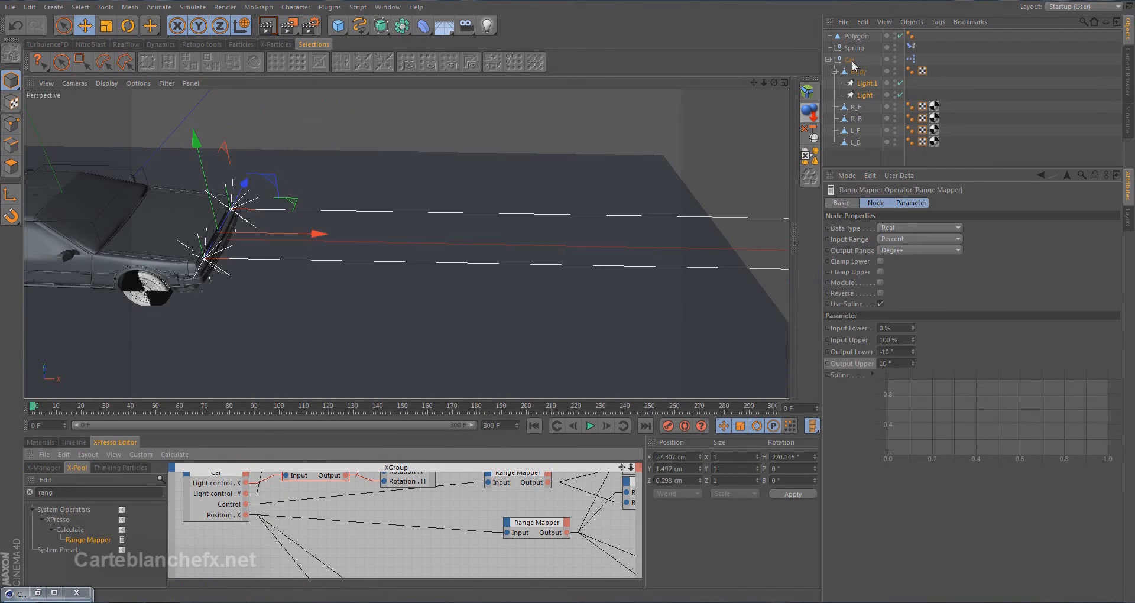
pyautogui.click(849, 59)
pyautogui.moveTo(896, 267)
pyautogui.mouseDown()
pyautogui.moveTo(885, 269)
pyautogui.moveTo(906, 268)
pyautogui.moveTo(899, 244)
pyautogui.moveTo(901, 282)
pyautogui.moveTo(896, 265)
pyautogui.moveTo(870, 267)
pyautogui.moveTo(931, 266)
pyautogui.moveTo(875, 266)
pyautogui.moveTo(894, 264)
pyautogui.mouseUp()
pyautogui.click(942, 251)
pyautogui.write('50')
pyautogui.press('Return')
pyautogui.click(946, 264)
pyautogui.write('50')
pyautogui.press('Return')
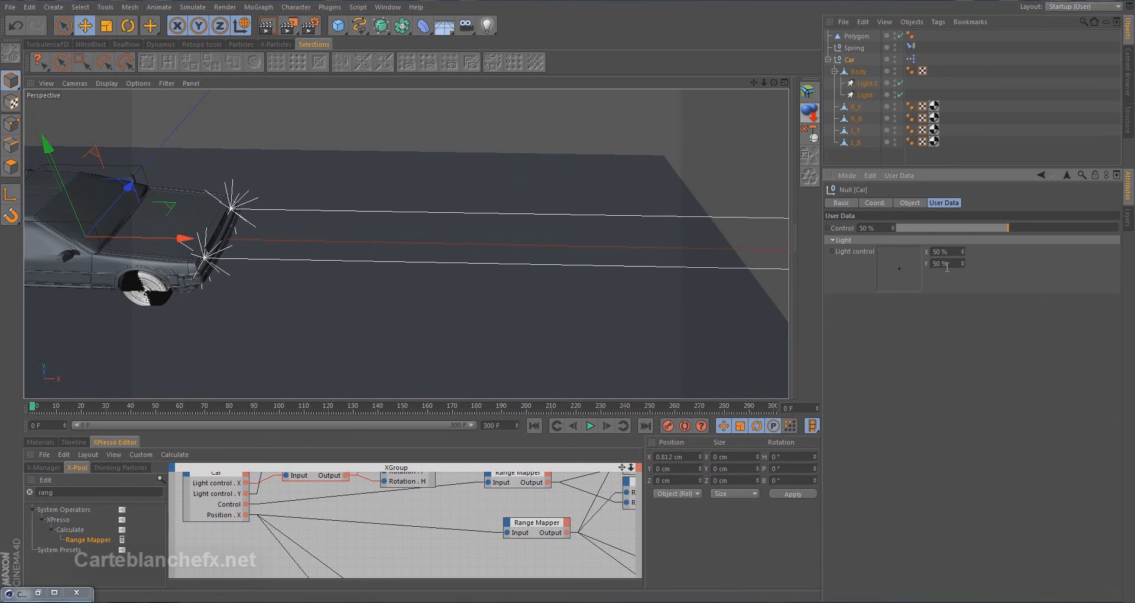
# Check the beams from above with Light control Y at 64%, and reset both axes to 50%
pyautogui.keyDown('alt'); pyautogui.moveTo(542, 255); pyautogui.dragTo(410, 300); pyautogui.keyUp('alt')
pyautogui.moveTo(898, 269)
pyautogui.mouseDown()
pyautogui.moveTo(863, 267)
pyautogui.moveTo(949, 261)
pyautogui.moveTo(899, 261)
pyautogui.mouseUp()
pyautogui.doubleClick(949, 252)
pyautogui.write('50')
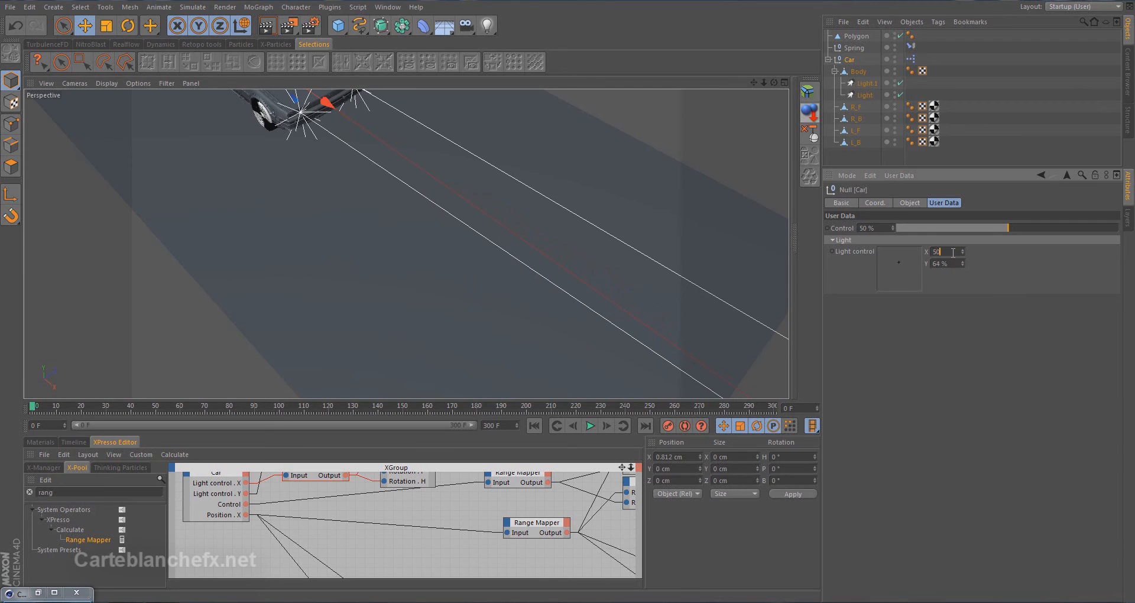
pyautogui.doubleClick(948, 264)
pyautogui.write('50')
pyautogui.press('Return')
# Show the Car's Light control as an on-screen control in the viewport, beside a side view of the car
pyautogui.keyDown('alt'); pyautogui.moveTo(417, 233); pyautogui.dragTo(599, 249); pyautogui.keyUp('alt')
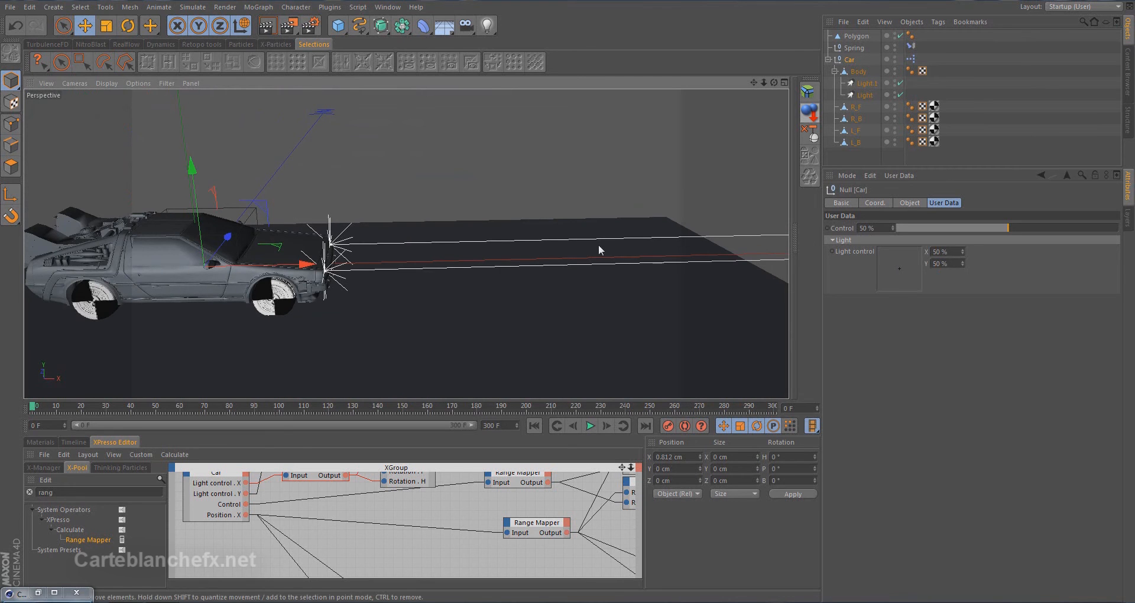
pyautogui.keyDown('ctrl'); pyautogui.moveTo(864, 251); pyautogui.dragTo(724, 140); pyautogui.keyUp('ctrl')
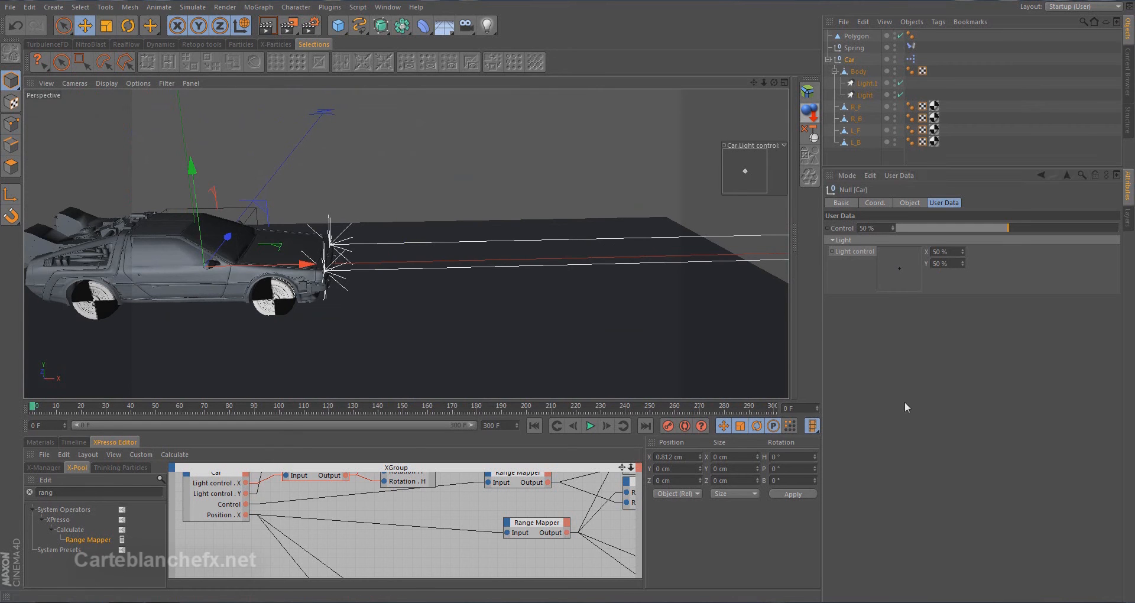
# Start an Interactive Render Region and enlarge it to cover the car and the ground ahead of it
pyautogui.moveTo(289, 26); pyautogui.dragTo(342, 188)
pyautogui.moveTo(210, 165); pyautogui.dragTo(33, 101)
pyautogui.moveTo(33, 321); pyautogui.dragTo(34, 390)
pyautogui.moveTo(598, 243); pyautogui.dragTo(646, 246)
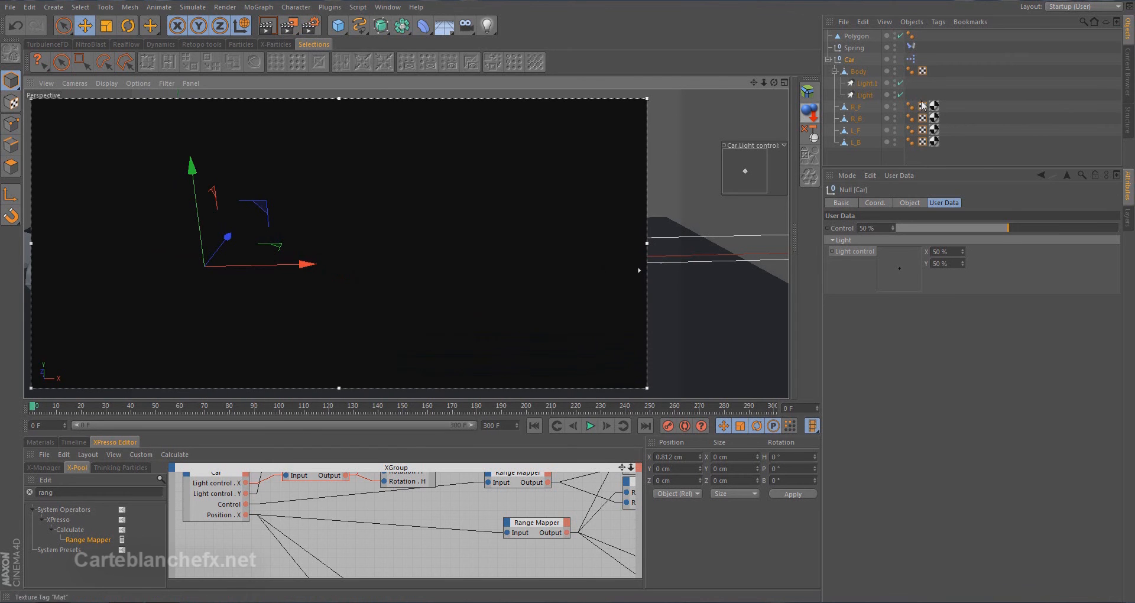
# Set Visible Light to Volumetric for both headlights, Light.1 and Light
pyautogui.click(867, 84)
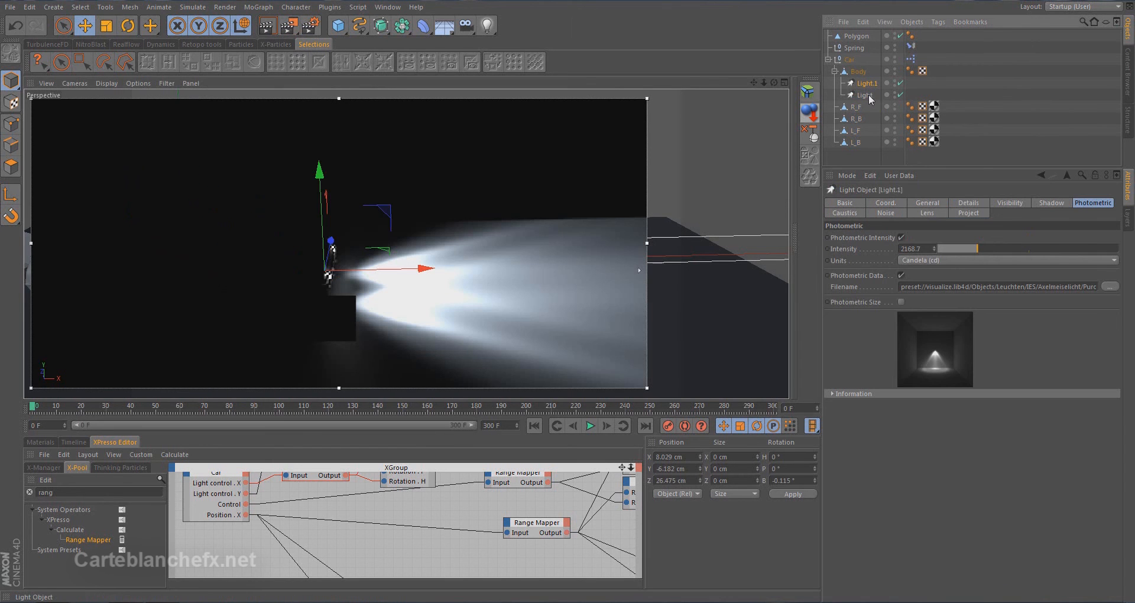
pyautogui.keyDown('shift'); pyautogui.click(868, 96); pyautogui.keyUp('shift')
pyautogui.click(925, 203)
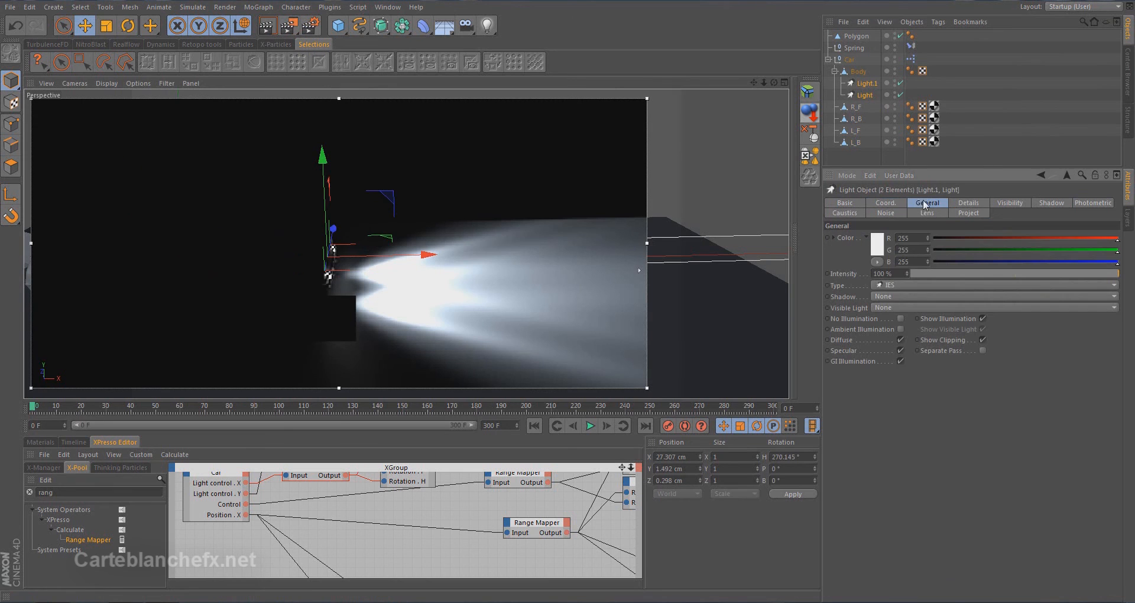
pyautogui.click(903, 306)
pyautogui.click(909, 342)
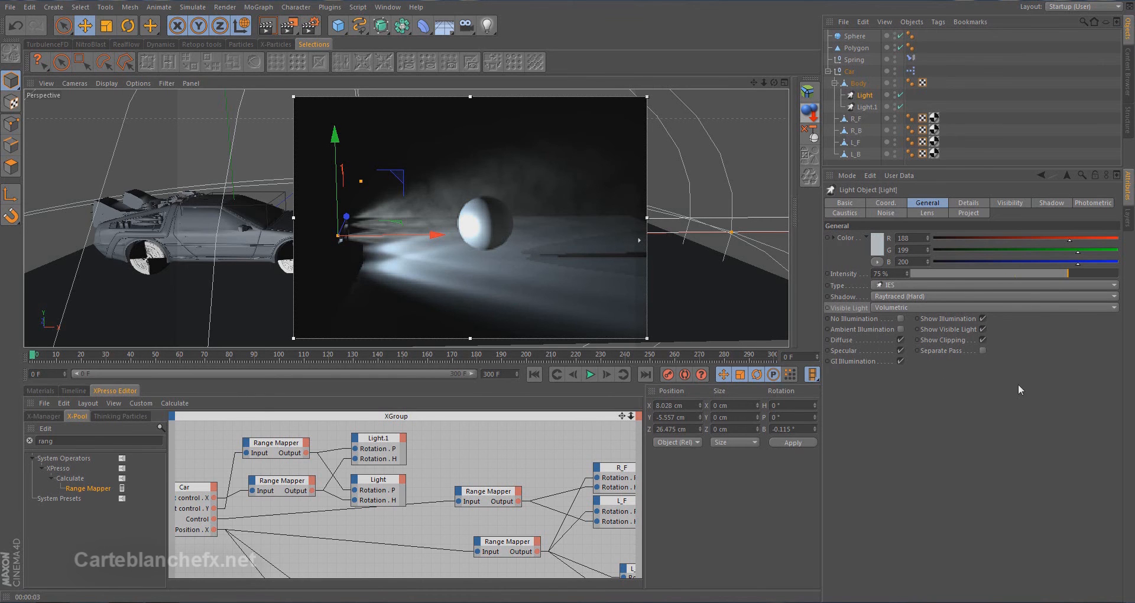
pyautogui.click(882, 309)
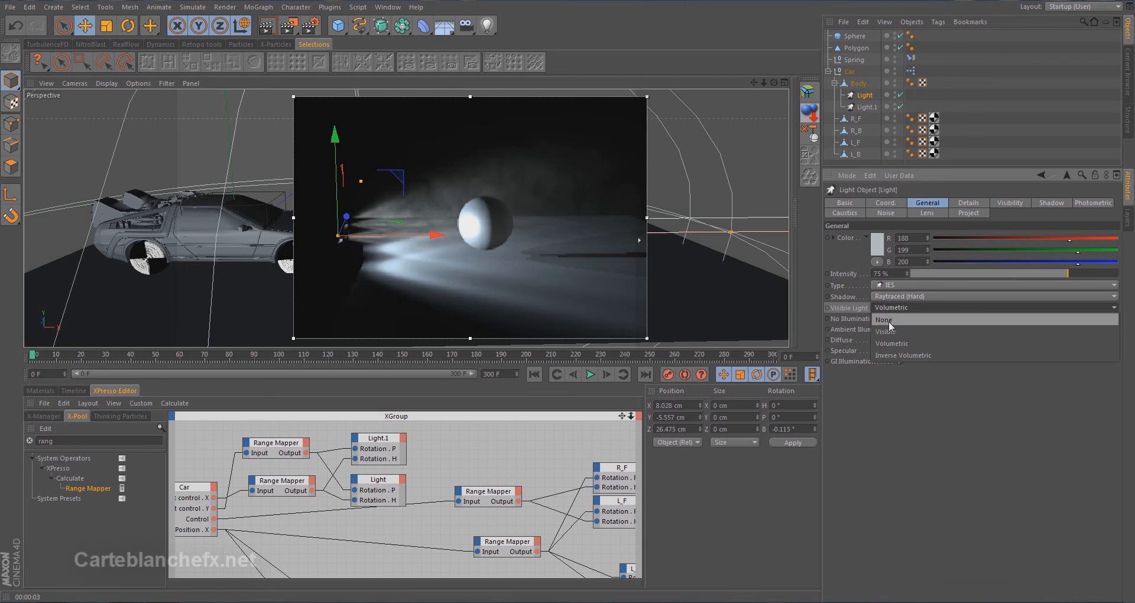
pyautogui.click(851, 308)
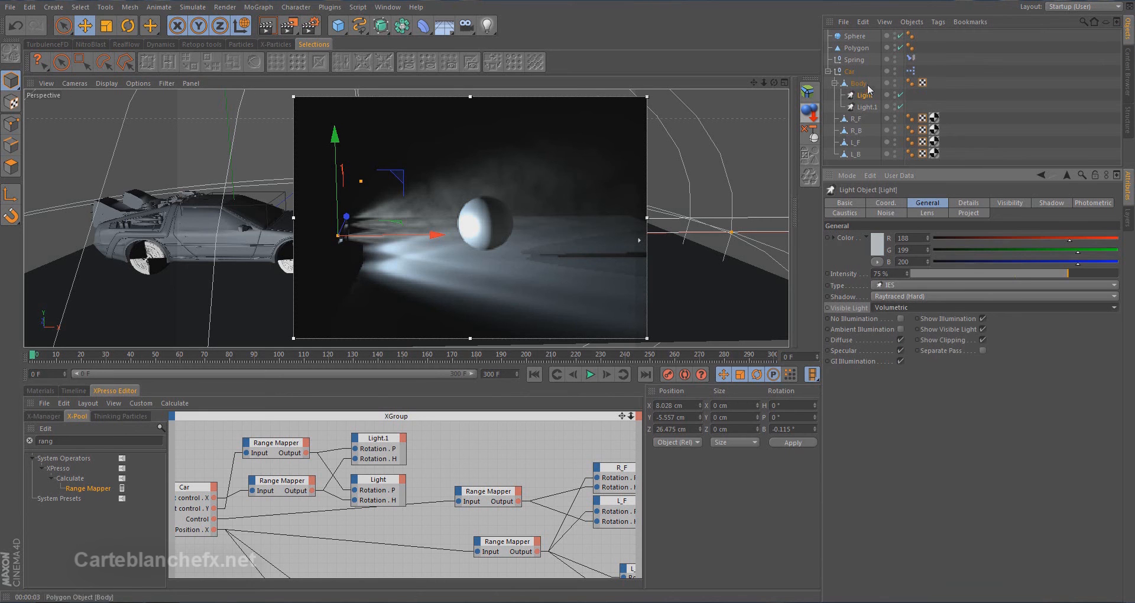
# Add a user data entry named Visible to the Car null with the Boolean data type
pyautogui.click(849, 71)
pyautogui.click(899, 175)
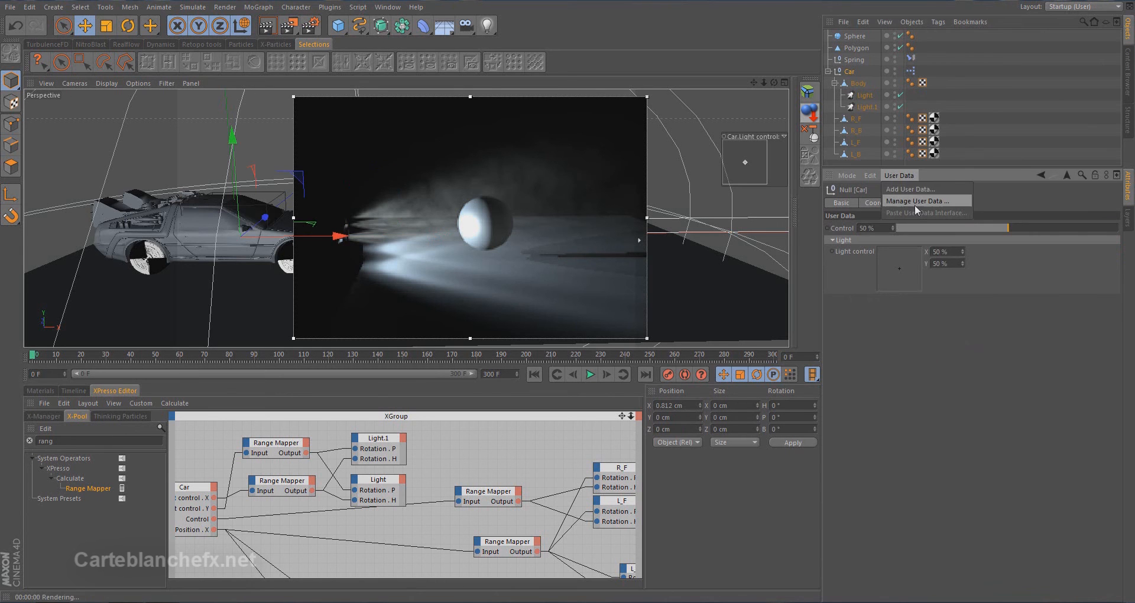
pyautogui.click(915, 204)
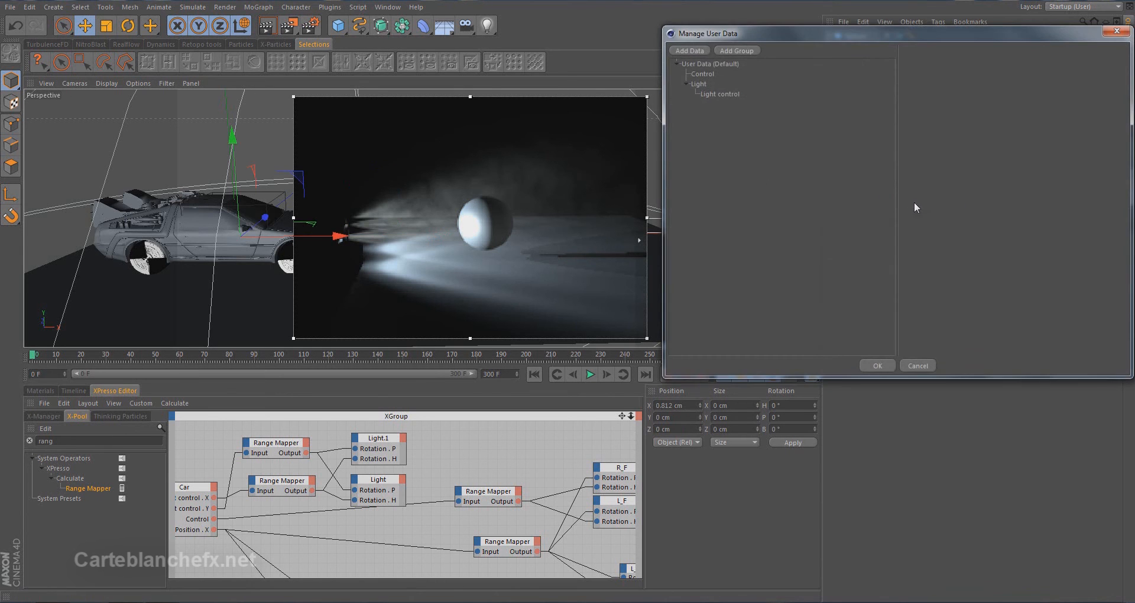
pyautogui.click(689, 51)
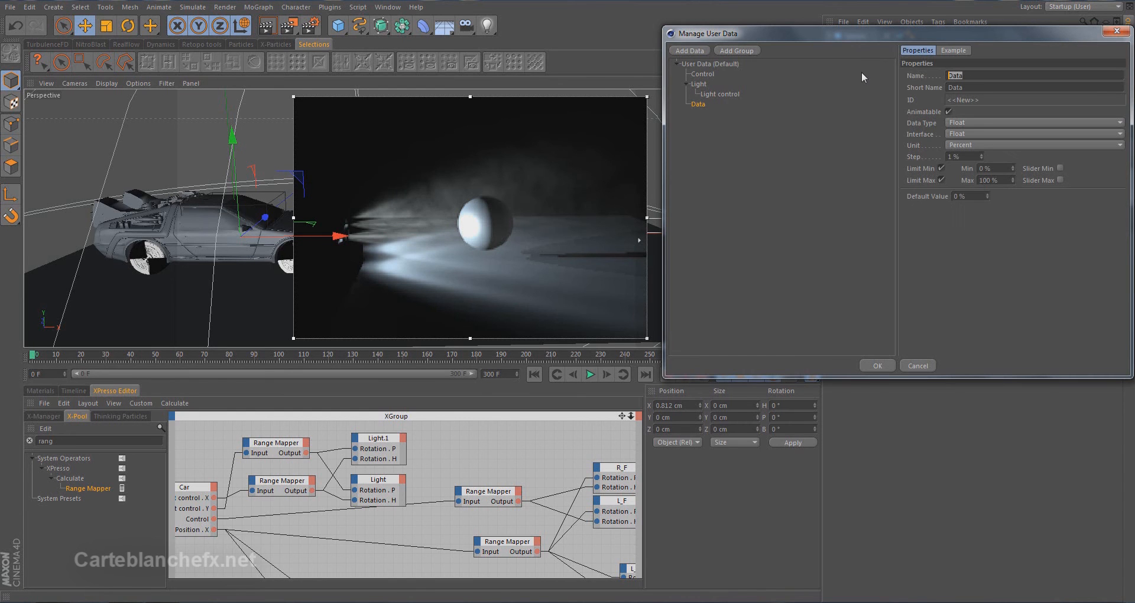
pyautogui.write('Visible')
pyautogui.click(965, 122)
pyautogui.click(987, 132)
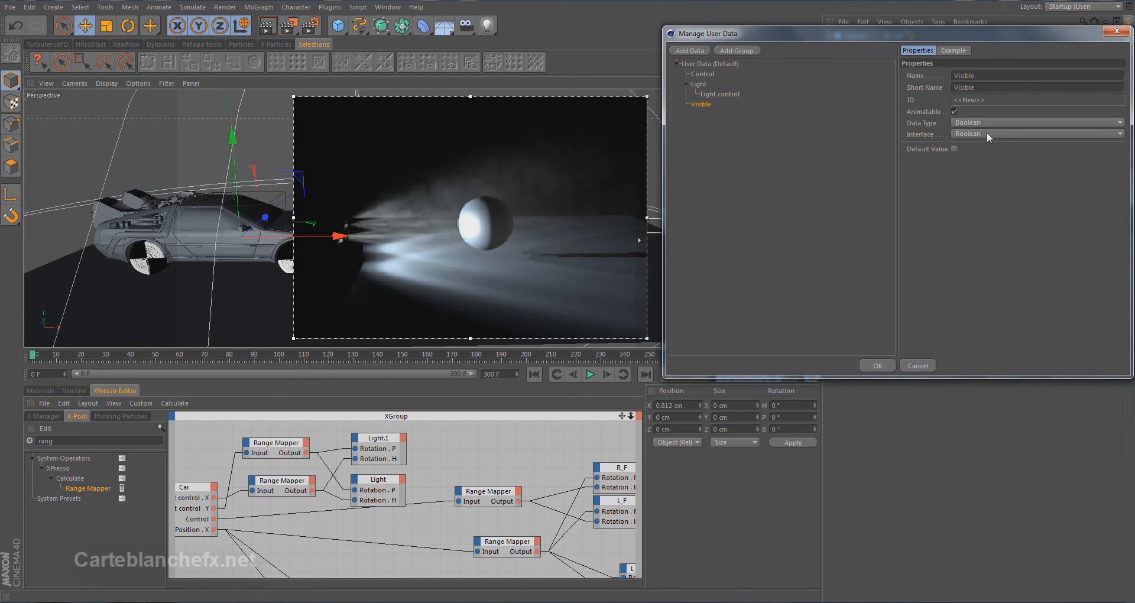
# Set the Visible entry's interface to Bitmap Bool, place it inside the Light group and apply the user data changes
pyautogui.click(989, 134)
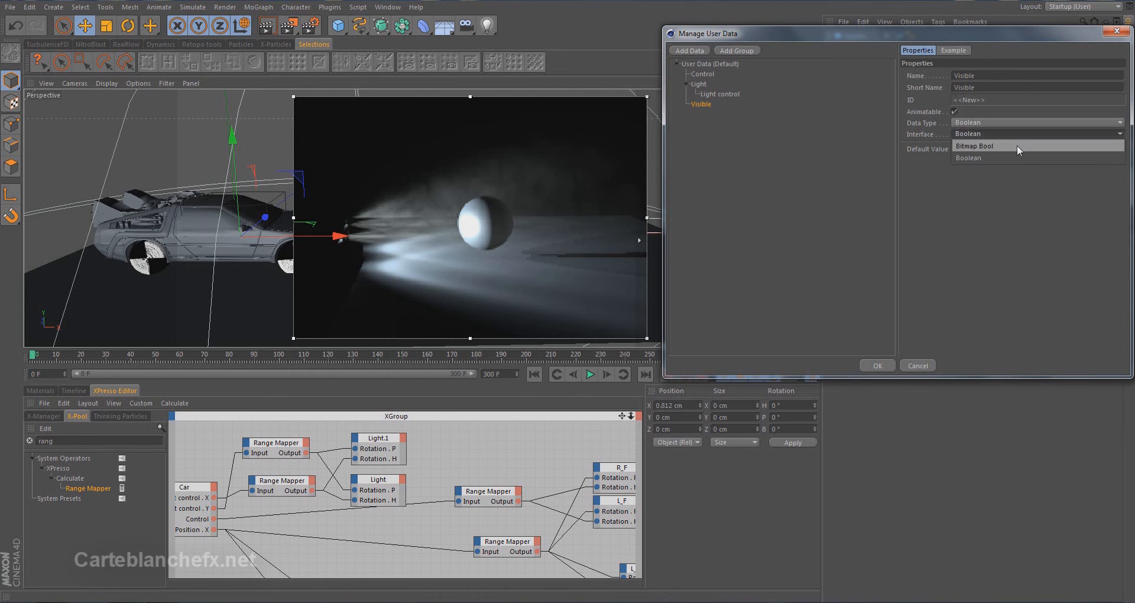
pyautogui.click(1017, 146)
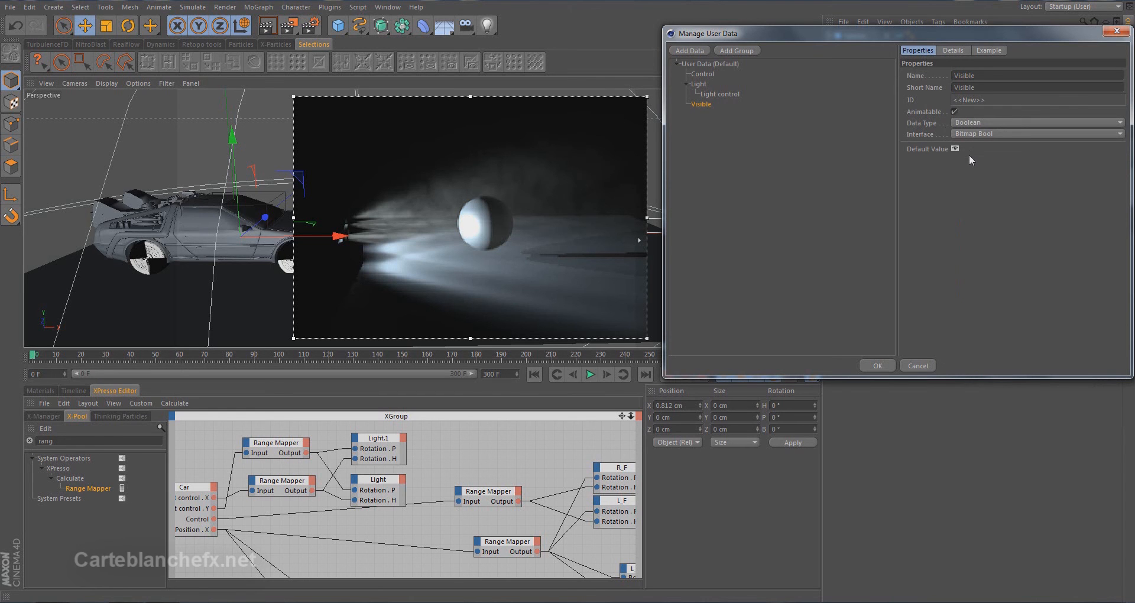
pyautogui.moveTo(696, 104); pyautogui.dragTo(714, 102)
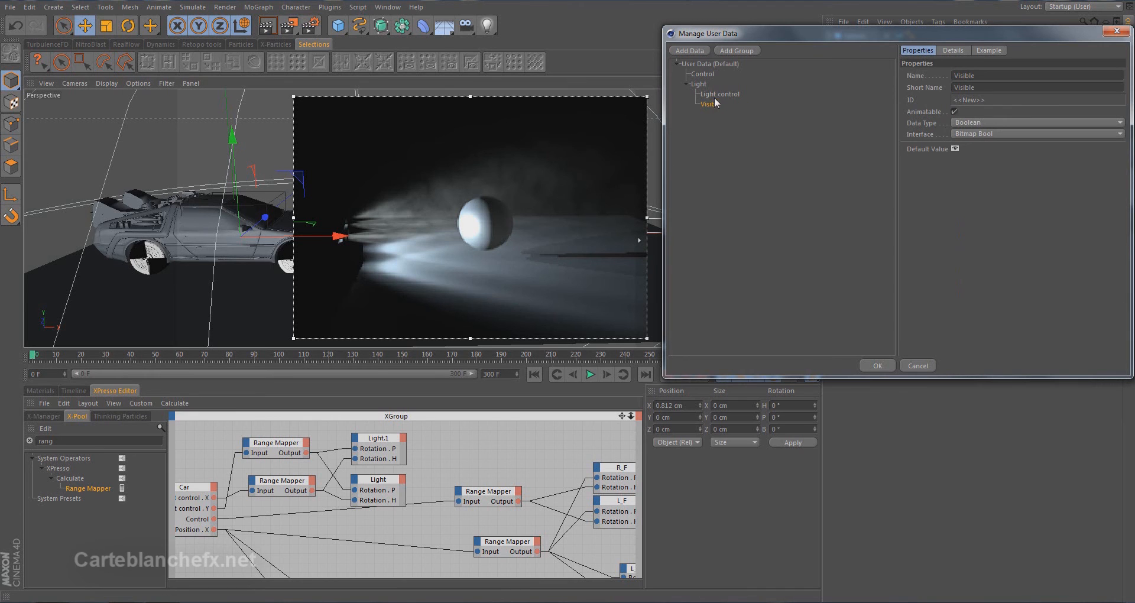
pyautogui.click(878, 364)
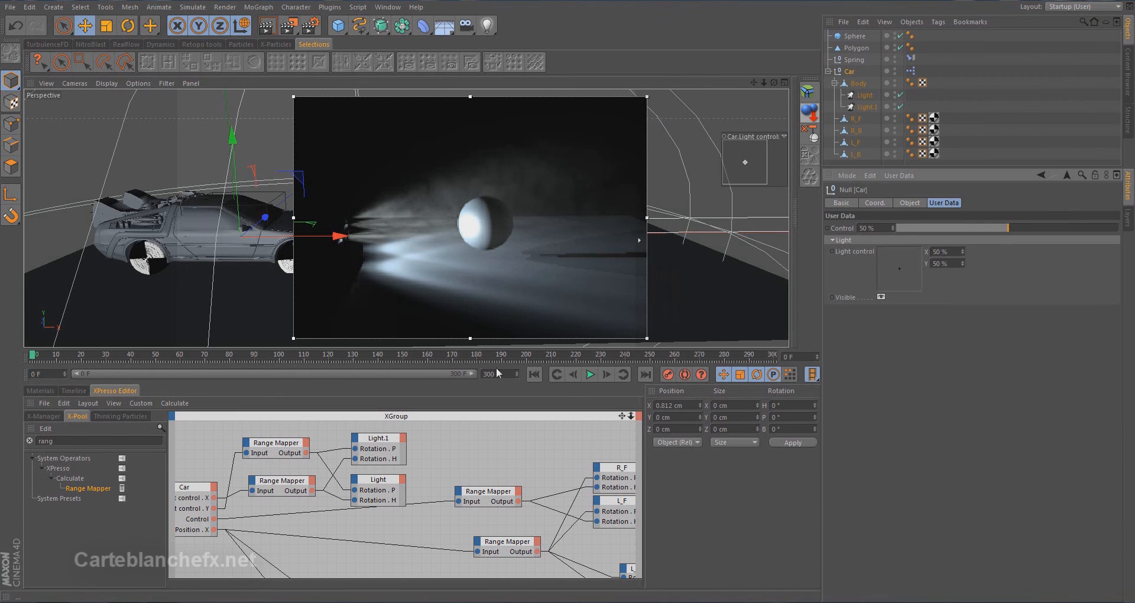
# Enlarge the XPresso editor and move the two headlight Range Mapper nodes up, clear of the Light nodes
pyautogui.moveTo(492, 347); pyautogui.dragTo(492, 214)
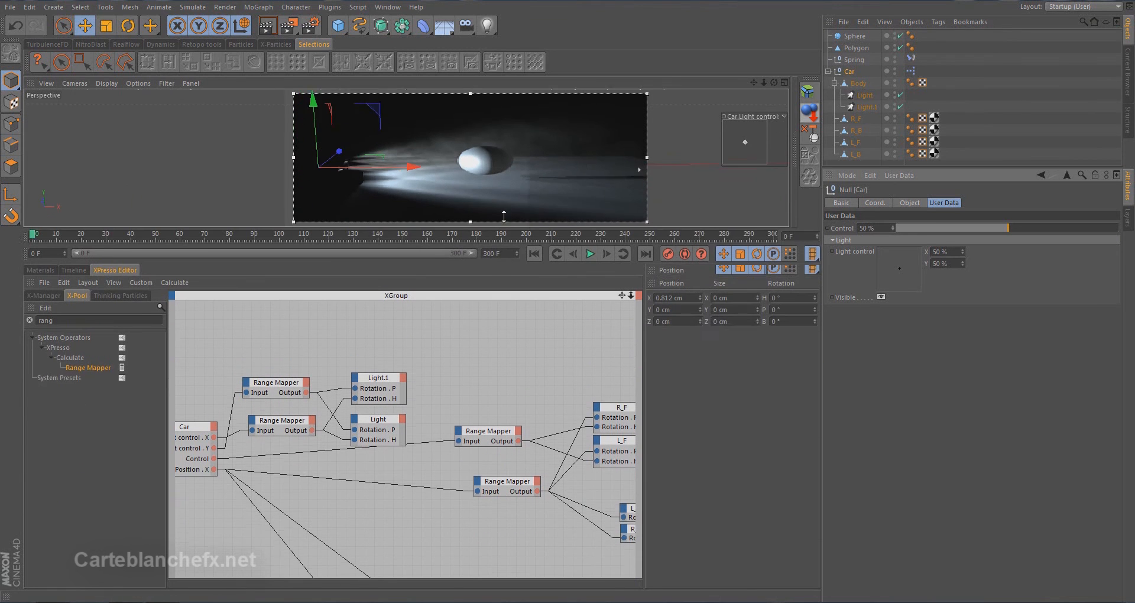
pyautogui.moveTo(209, 341); pyautogui.dragTo(319, 460)
pyautogui.moveTo(293, 382); pyautogui.dragTo(282, 308)
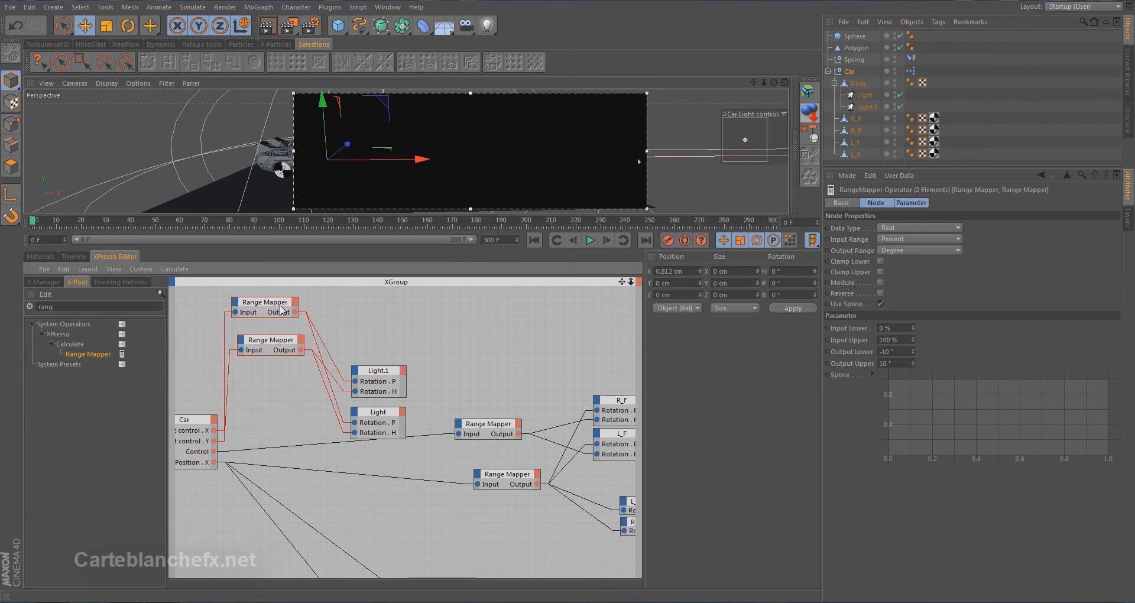
# Add a Visible output port to the Car node and wire it to the Visible Light input of Light.1
pyautogui.click(214, 420)
pyautogui.moveTo(270, 592)
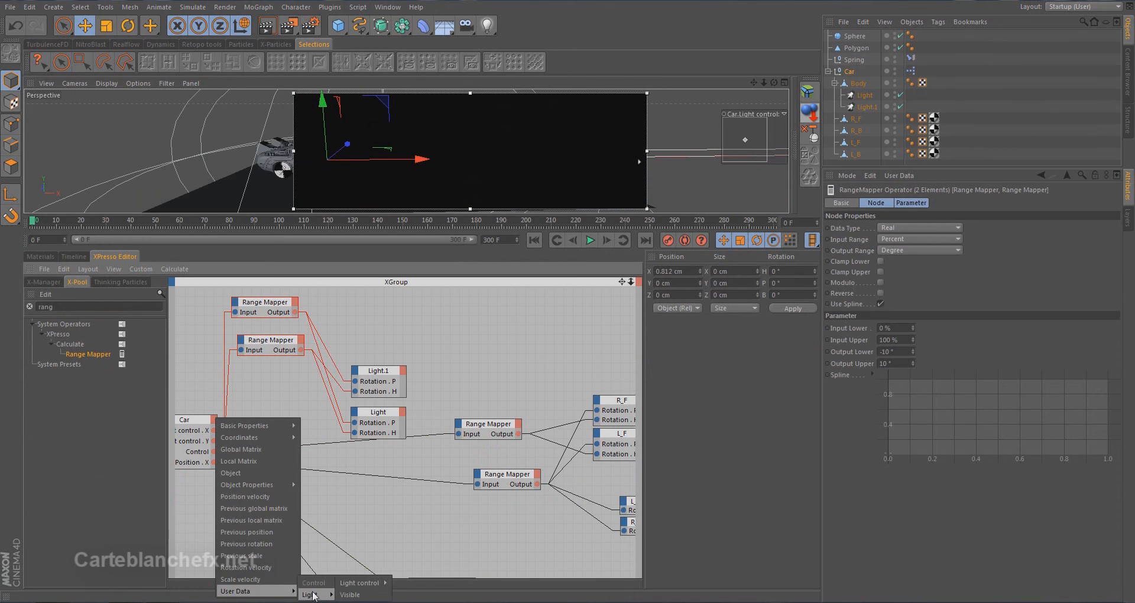
pyautogui.click(361, 594)
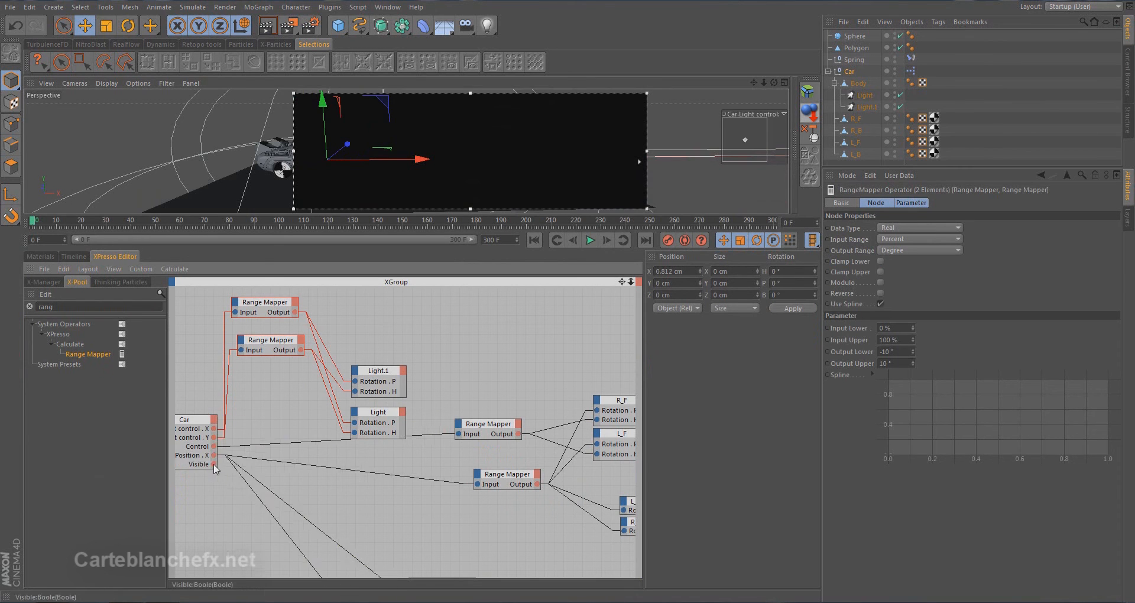
pyautogui.moveTo(214, 464); pyautogui.dragTo(356, 374)
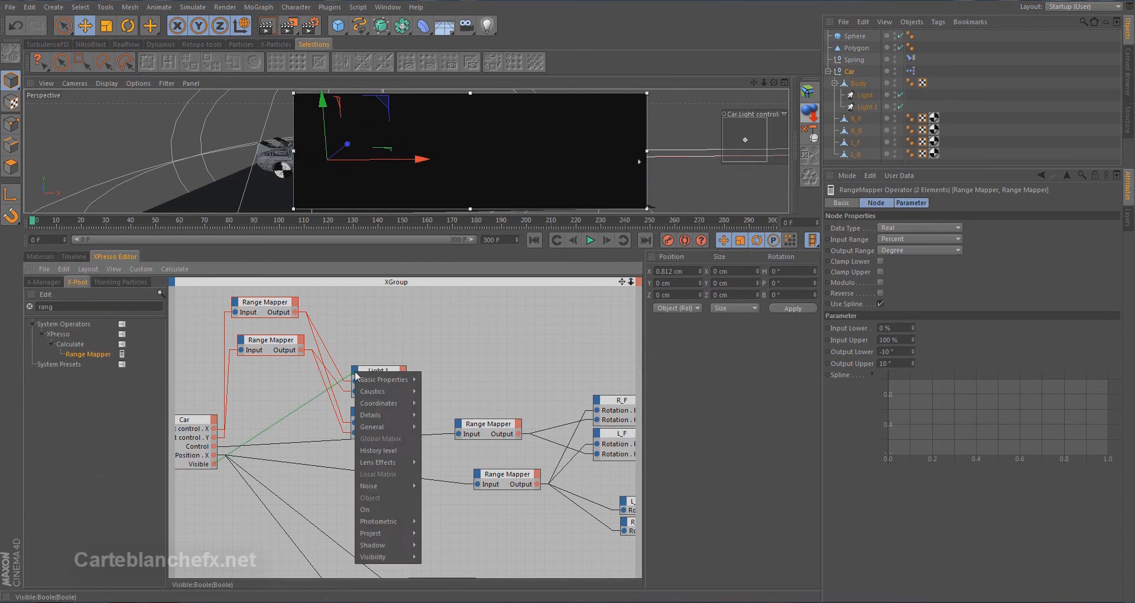
pyautogui.moveTo(379, 428)
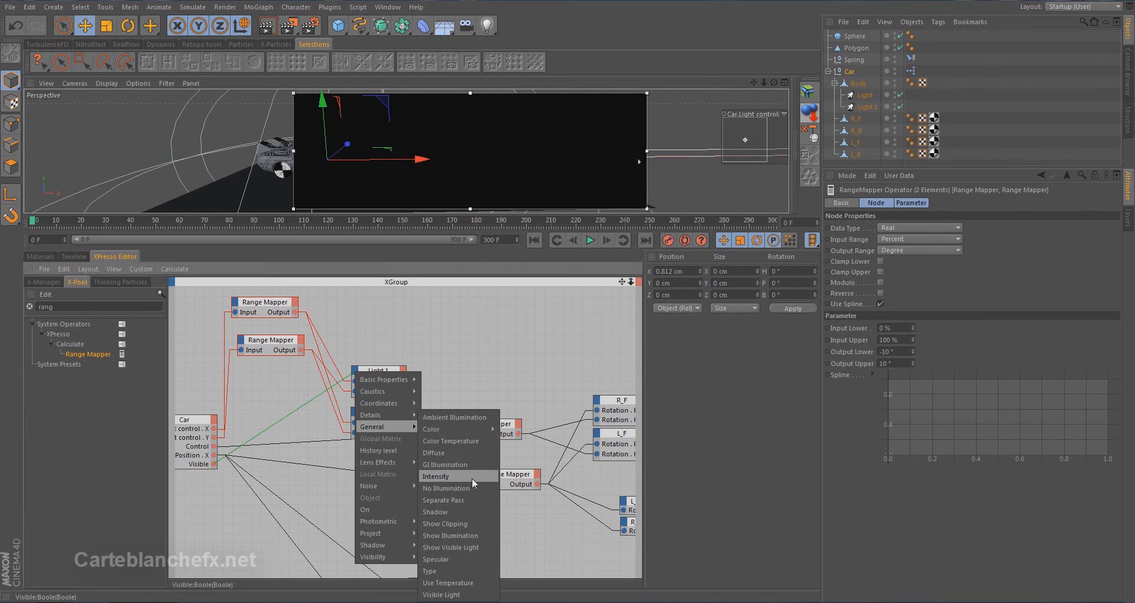
pyautogui.click(473, 595)
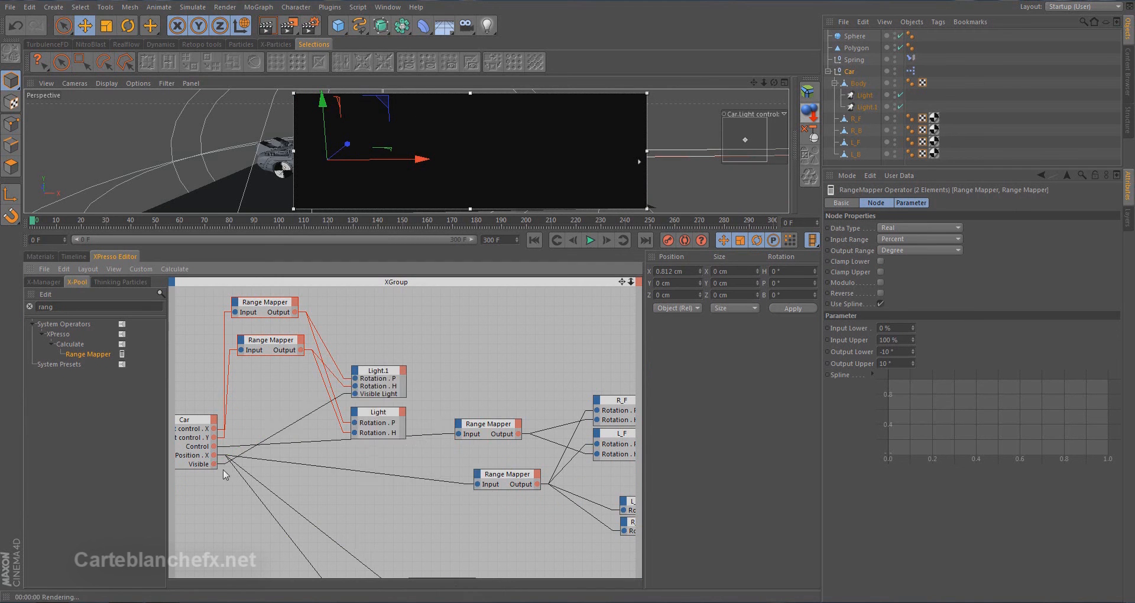
# Wire the Car's Visible output to the Light node's Visible Light input and move both light nodes up in the graph
pyautogui.moveTo(213, 464); pyautogui.dragTo(356, 415)
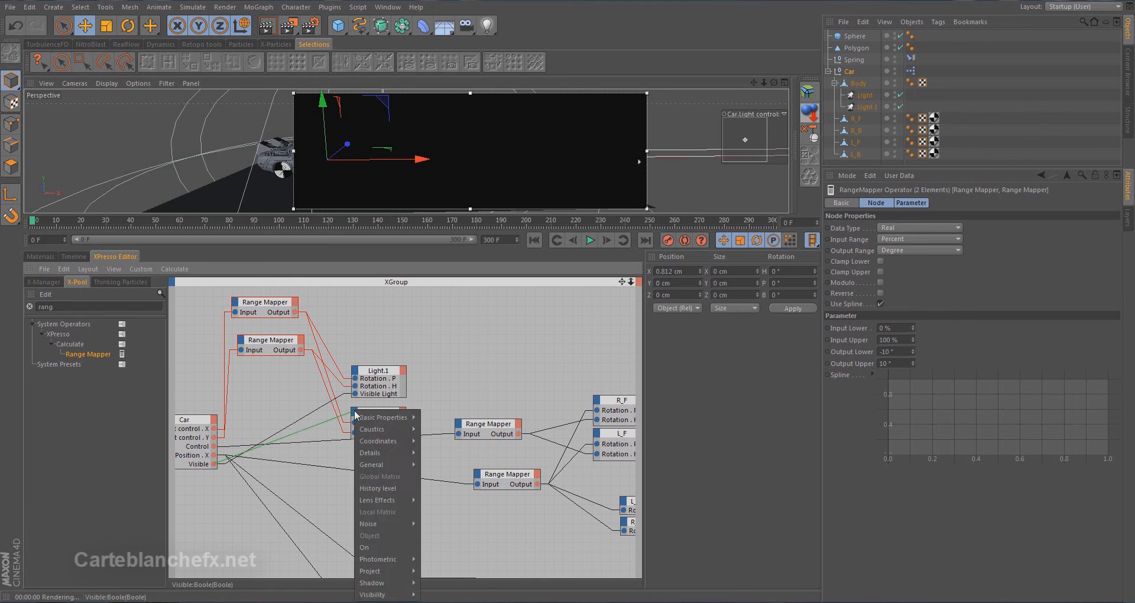
pyautogui.moveTo(390, 466)
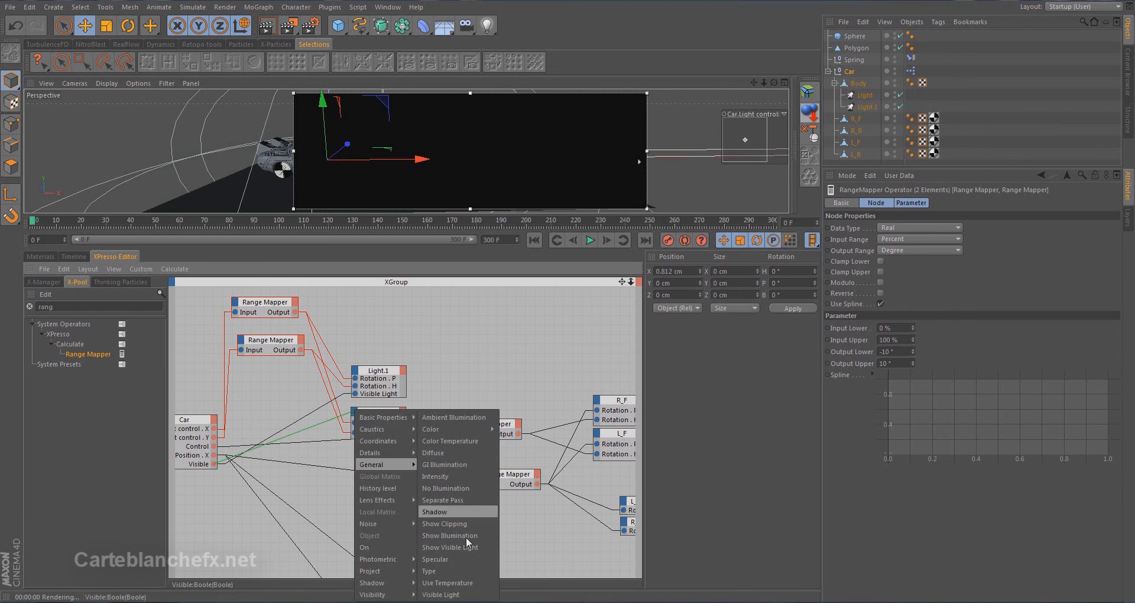
pyautogui.click(455, 595)
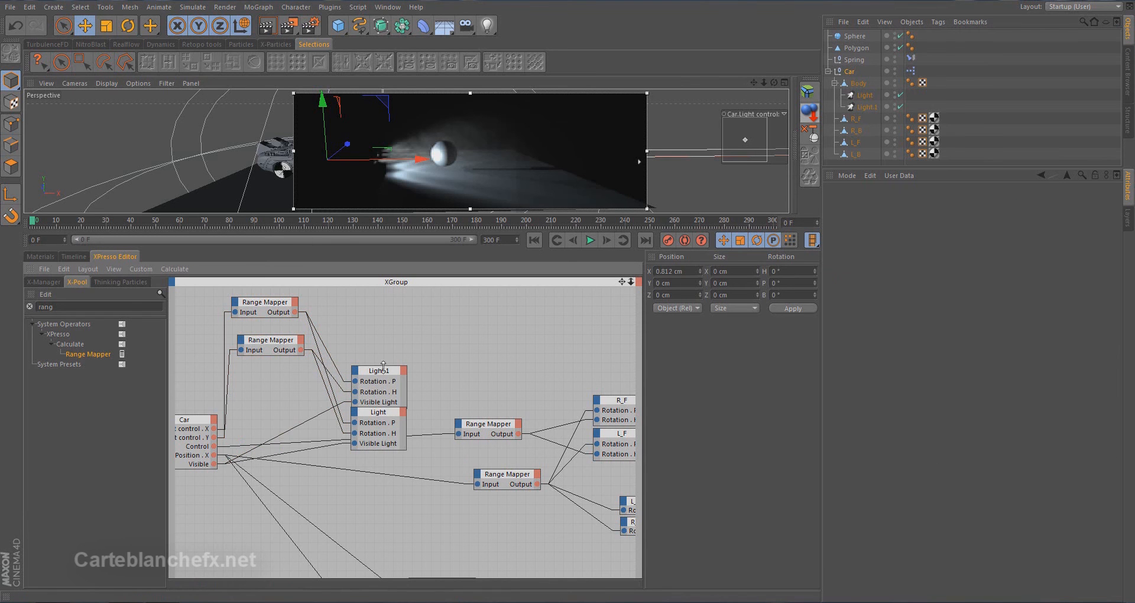
pyautogui.moveTo(349, 350); pyautogui.dragTo(420, 477)
pyautogui.moveTo(384, 374); pyautogui.dragTo(383, 343)
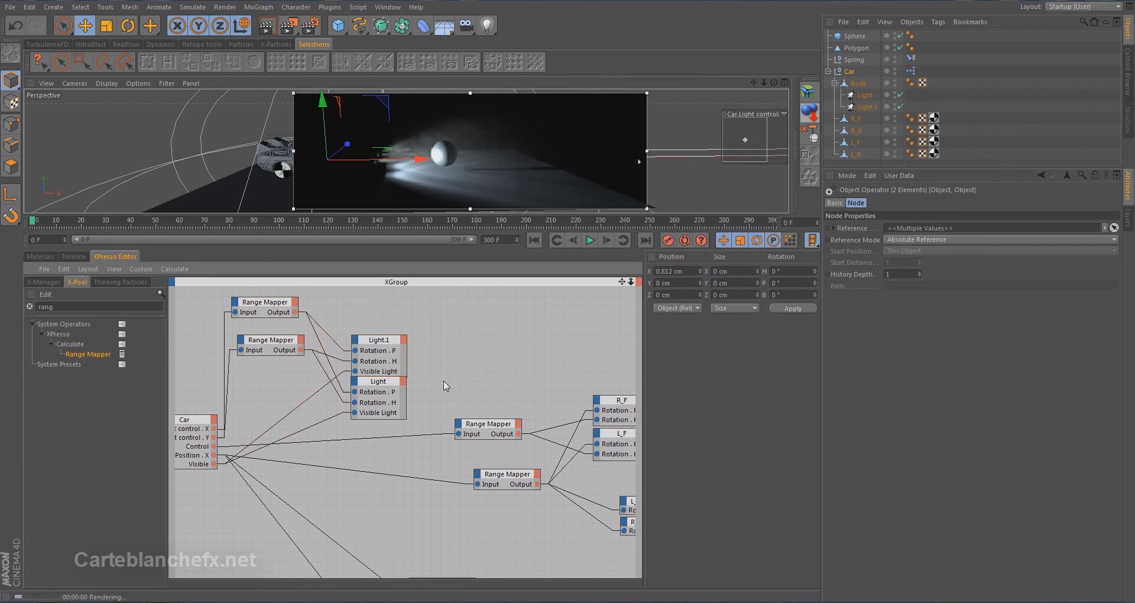
# Enlarge the viewport and toggle the Car's Visible option off and on to check the volumetric beams in the render region
pyautogui.moveTo(445, 215); pyautogui.dragTo(450, 388)
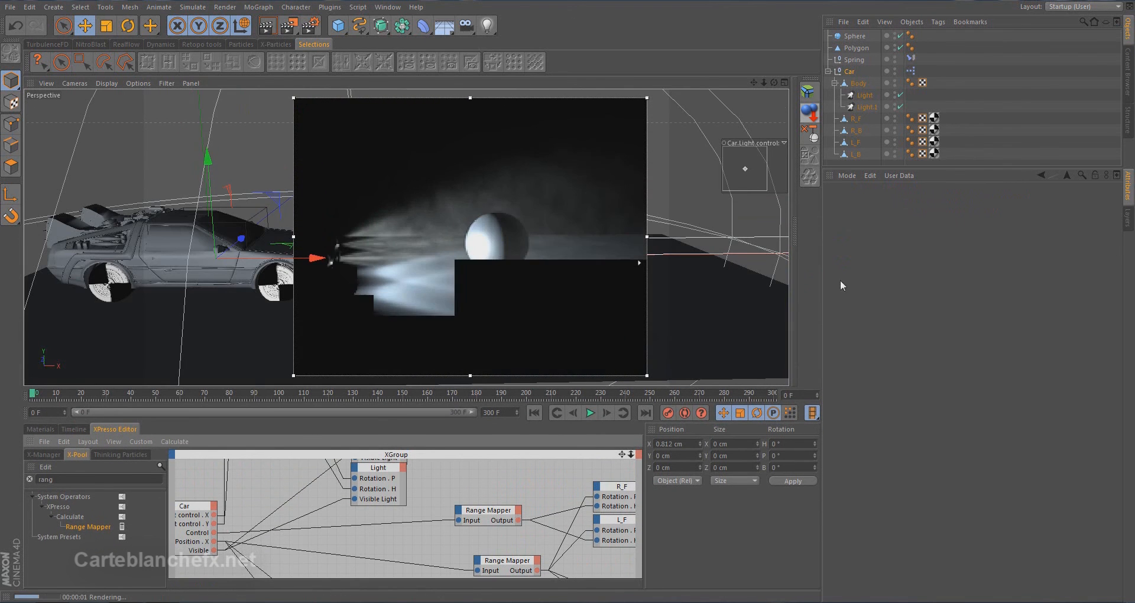
pyautogui.click(850, 72)
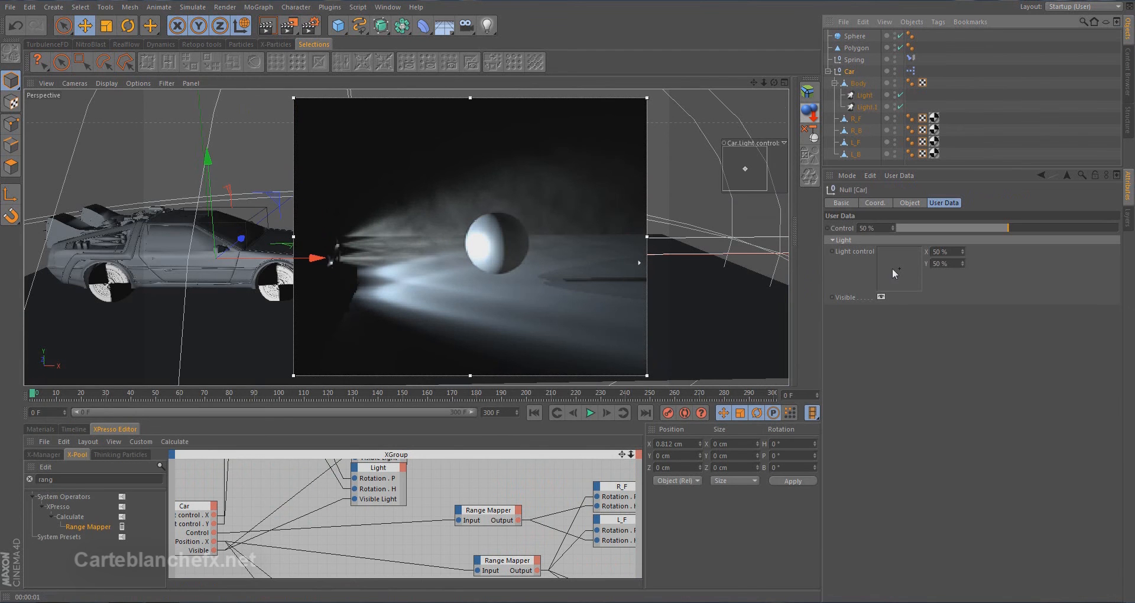
pyautogui.click(882, 297)
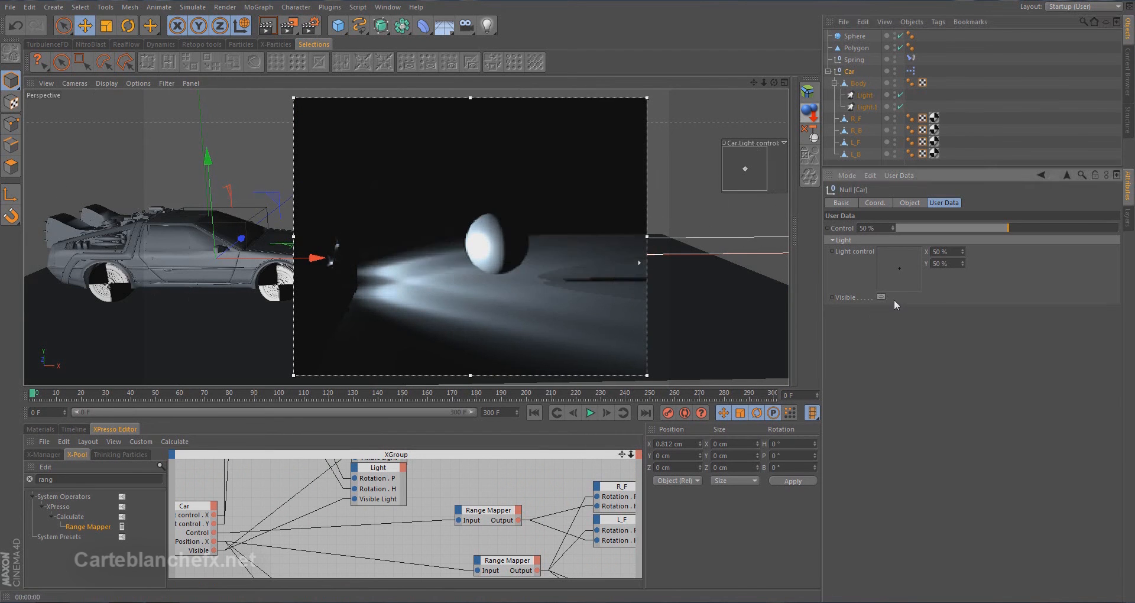
pyautogui.click(881, 297)
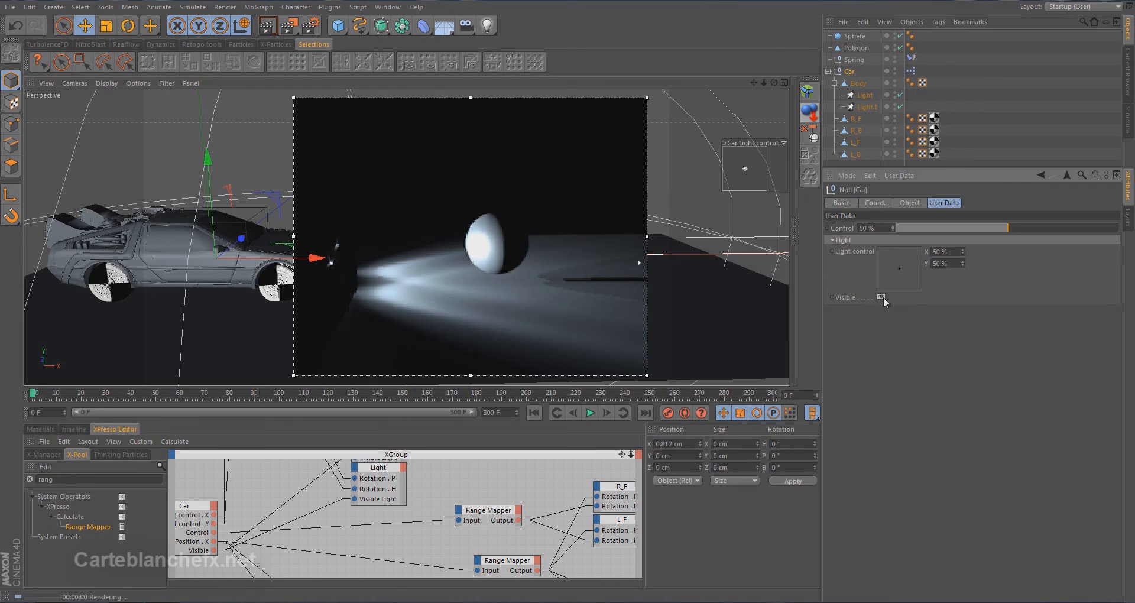
pyautogui.click(881, 298)
pyautogui.click(882, 297)
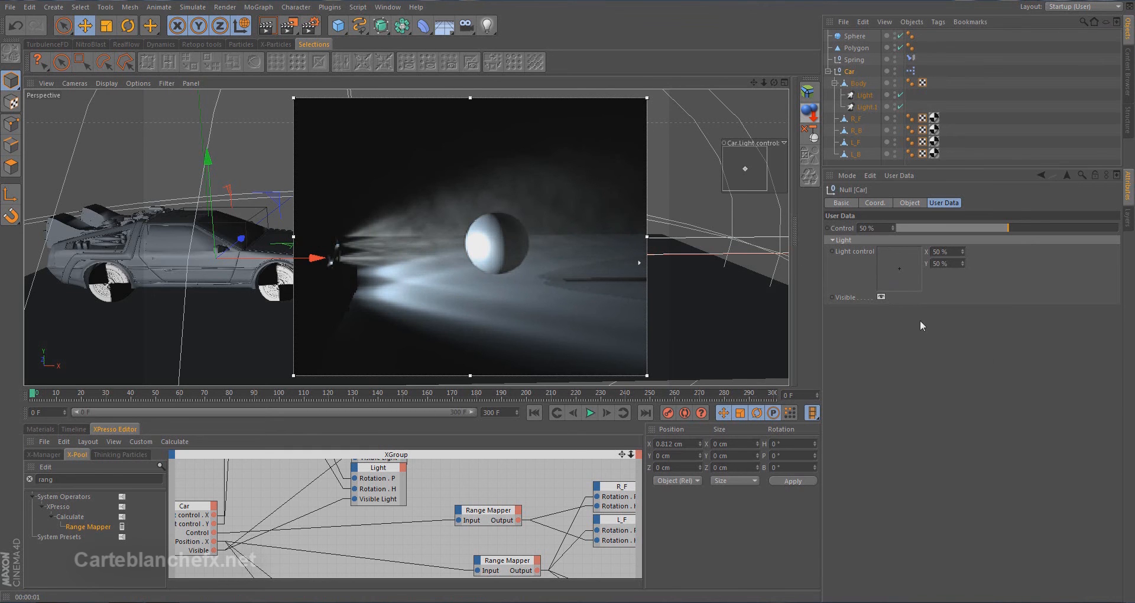
# Add a float user data entry named Brightness to the Car null with a default value of 50%
pyautogui.click(910, 175)
pyautogui.click(931, 200)
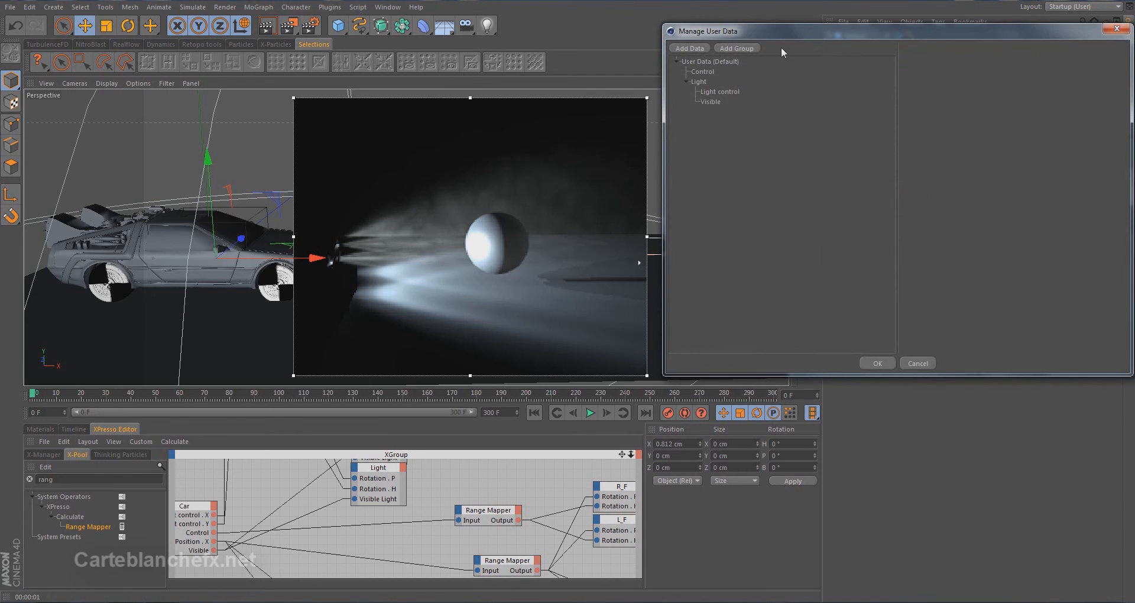
pyautogui.moveTo(778, 37); pyautogui.dragTo(728, 97)
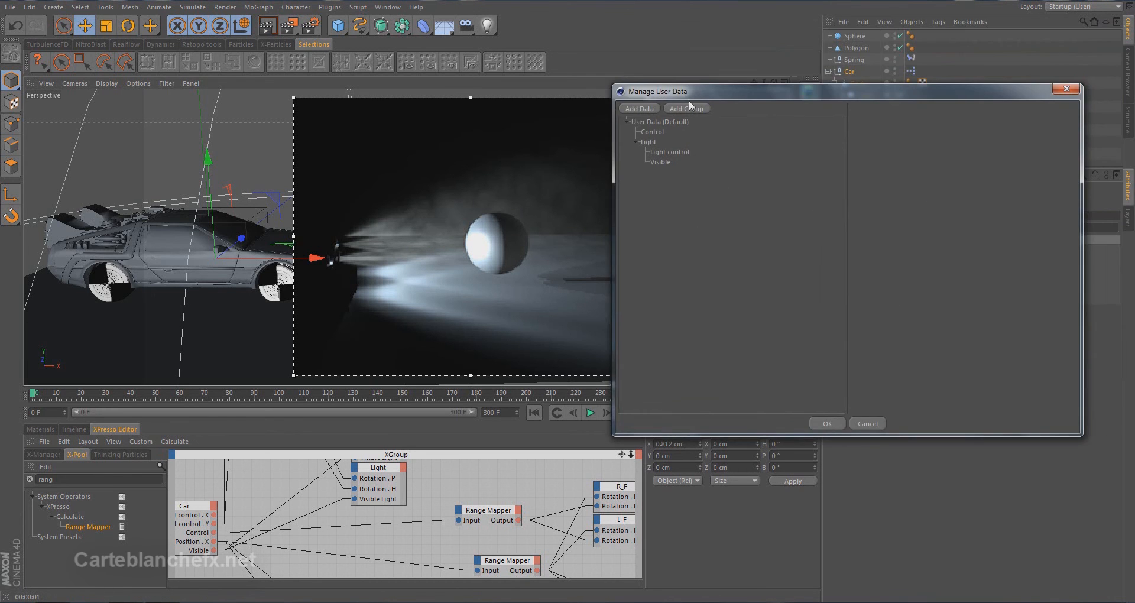
pyautogui.click(645, 108)
pyautogui.moveTo(941, 129); pyautogui.dragTo(826, 130)
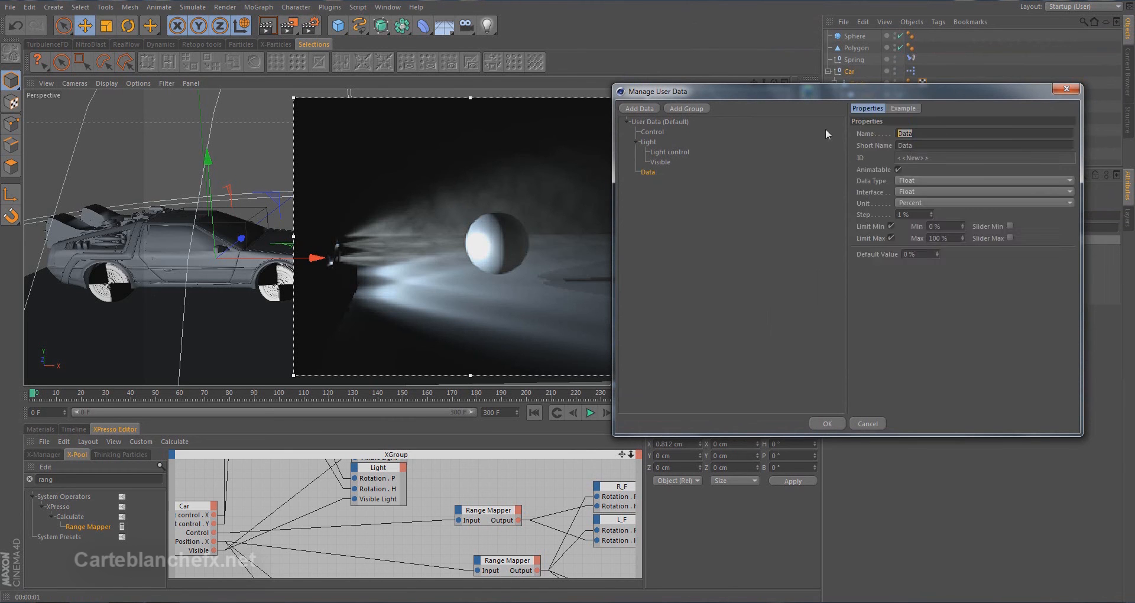
pyautogui.write('Brightness')
pyautogui.press('Return')
pyautogui.click(923, 253)
pyautogui.write('50')
pyautogui.click(828, 423)
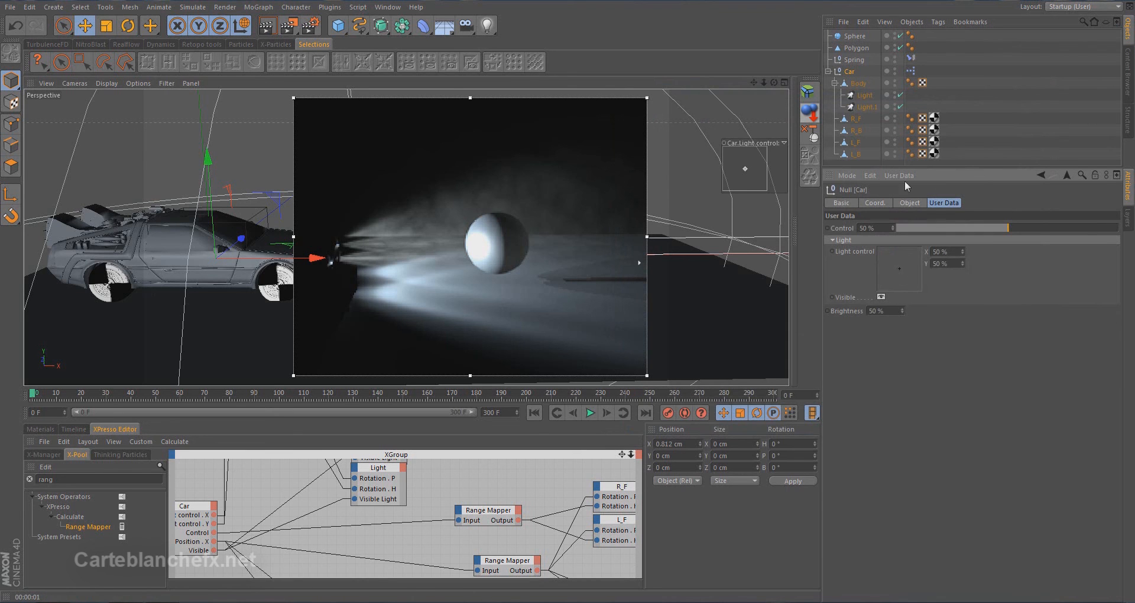
# Check the Light's visibility settings, and move the Car's Brightness user data entry into the Light group
pyautogui.click(865, 95)
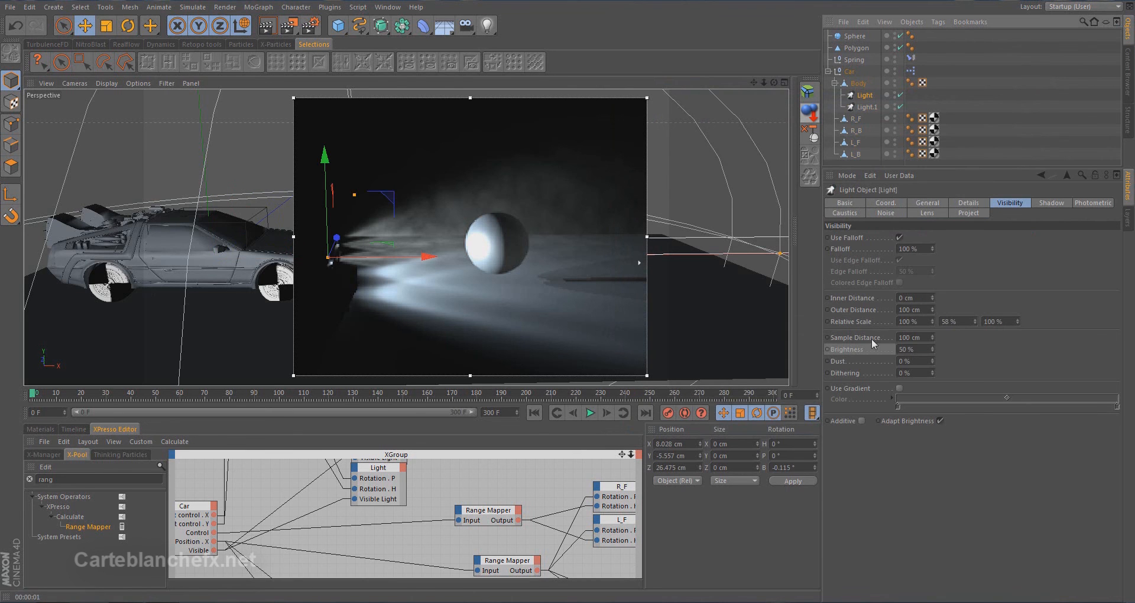
pyautogui.click(851, 72)
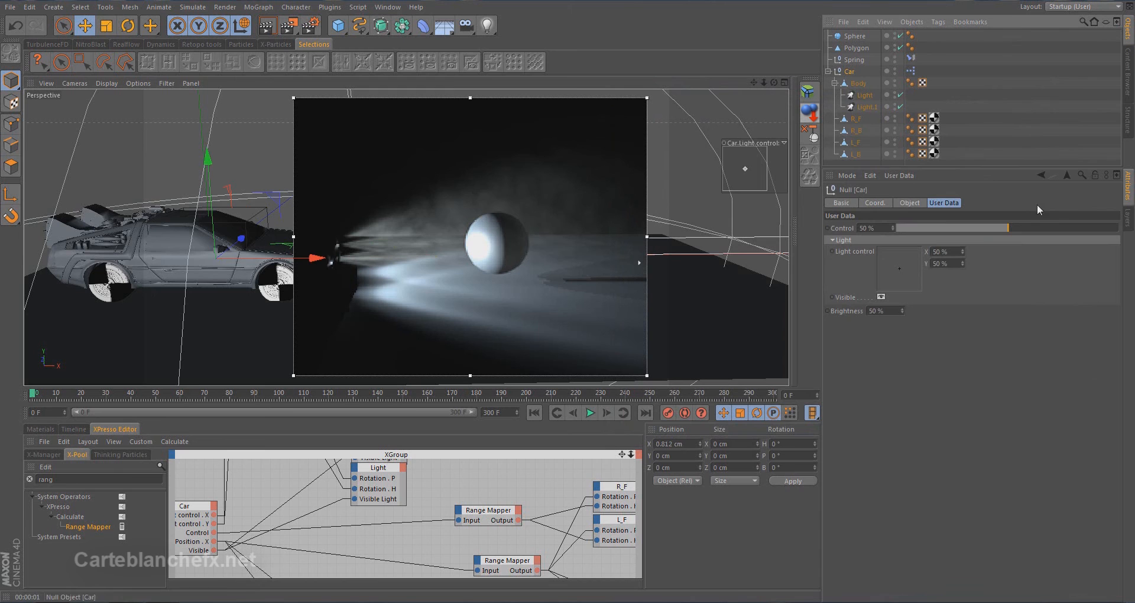
pyautogui.click(900, 176)
pyautogui.click(909, 201)
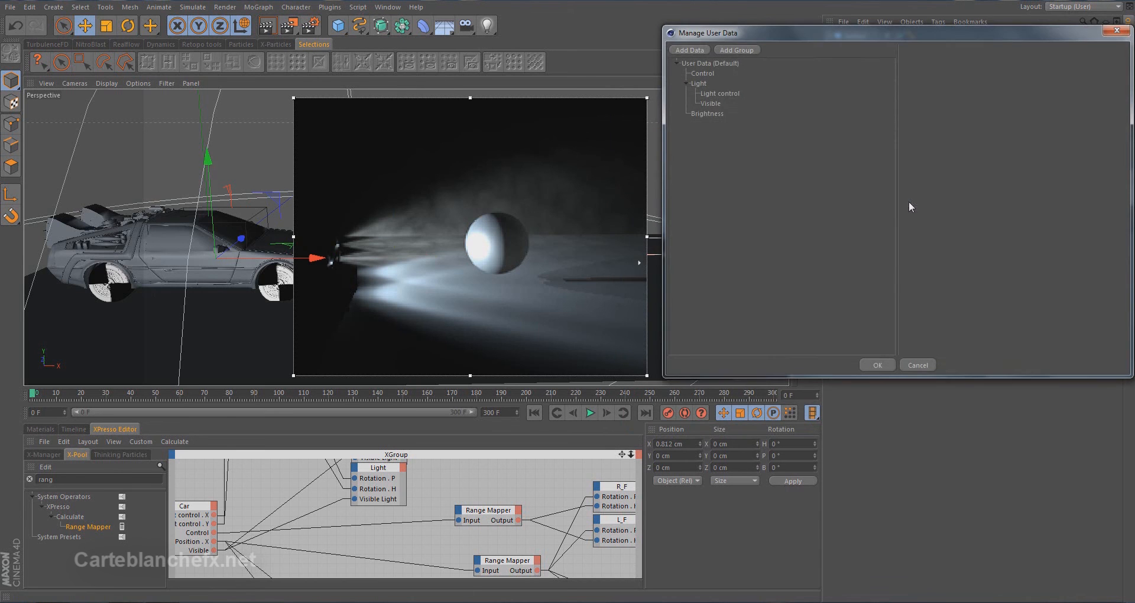
pyautogui.moveTo(708, 117); pyautogui.dragTo(724, 111)
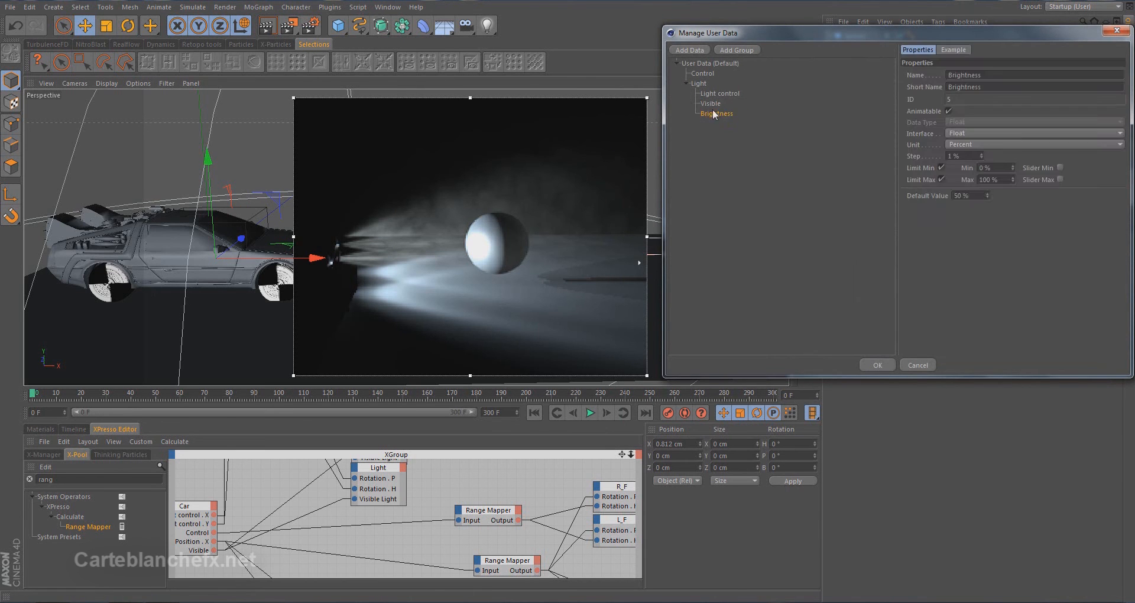
pyautogui.click(878, 365)
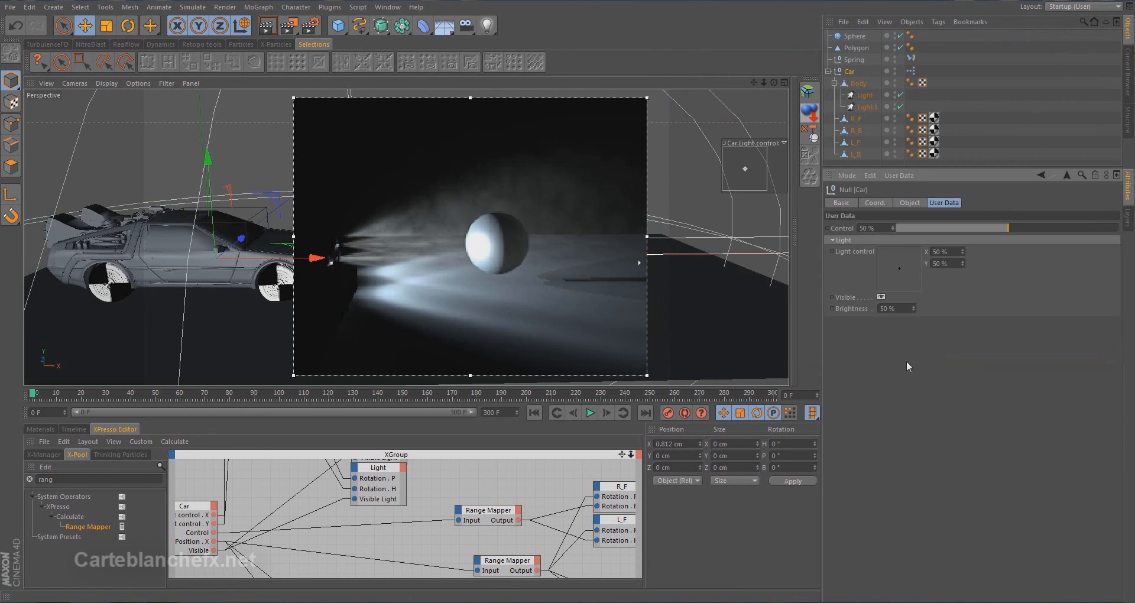
# Add a Brightness output port to the Car node and wire it to the VL Brightness input of Light.1
pyautogui.moveTo(509, 385); pyautogui.dragTo(509, 280)
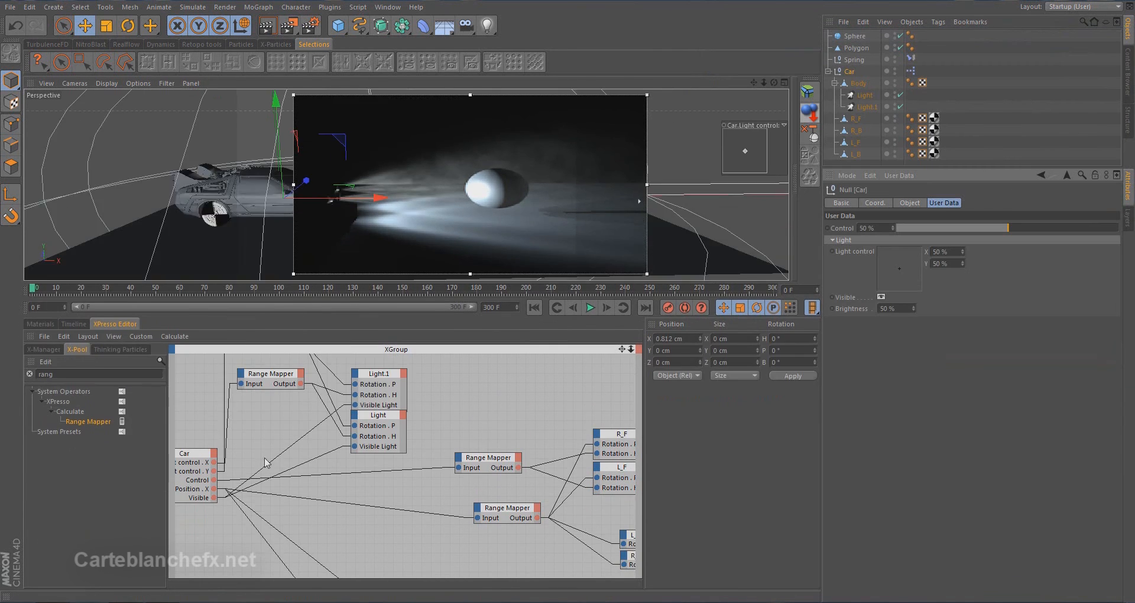
pyautogui.click(213, 454)
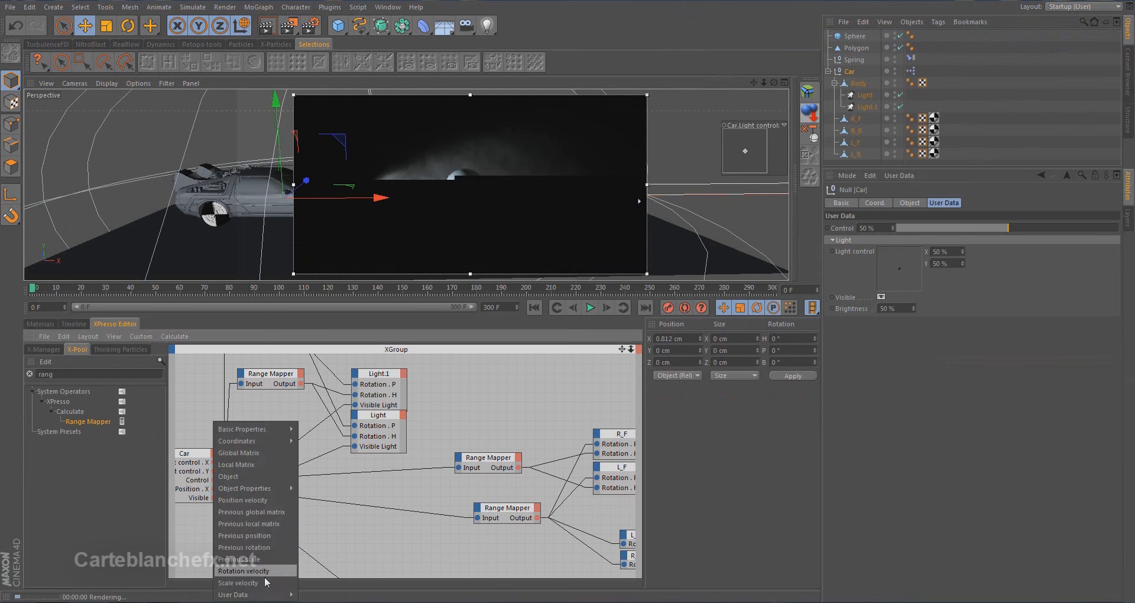
pyautogui.moveTo(277, 596)
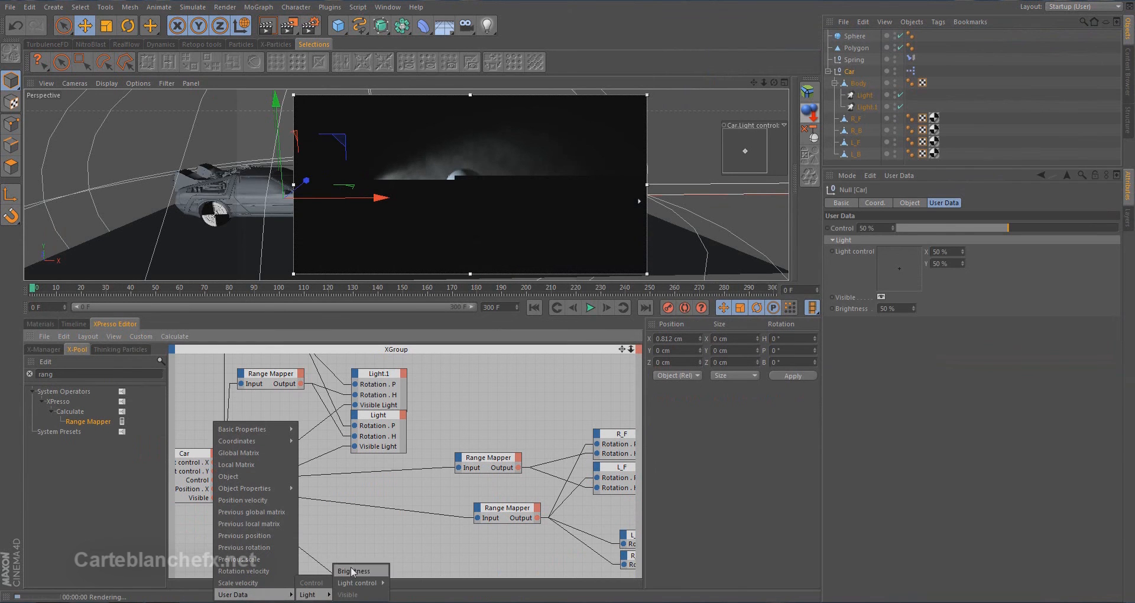
pyautogui.click(354, 592)
pyautogui.doubleClick(194, 452)
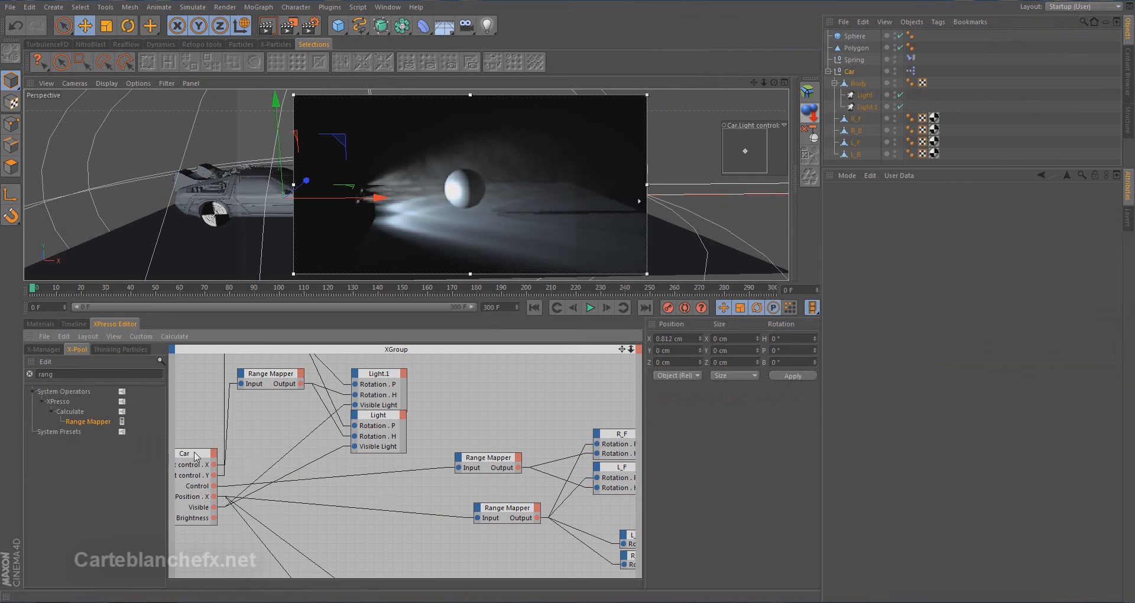
pyautogui.moveTo(214, 518); pyautogui.dragTo(357, 378)
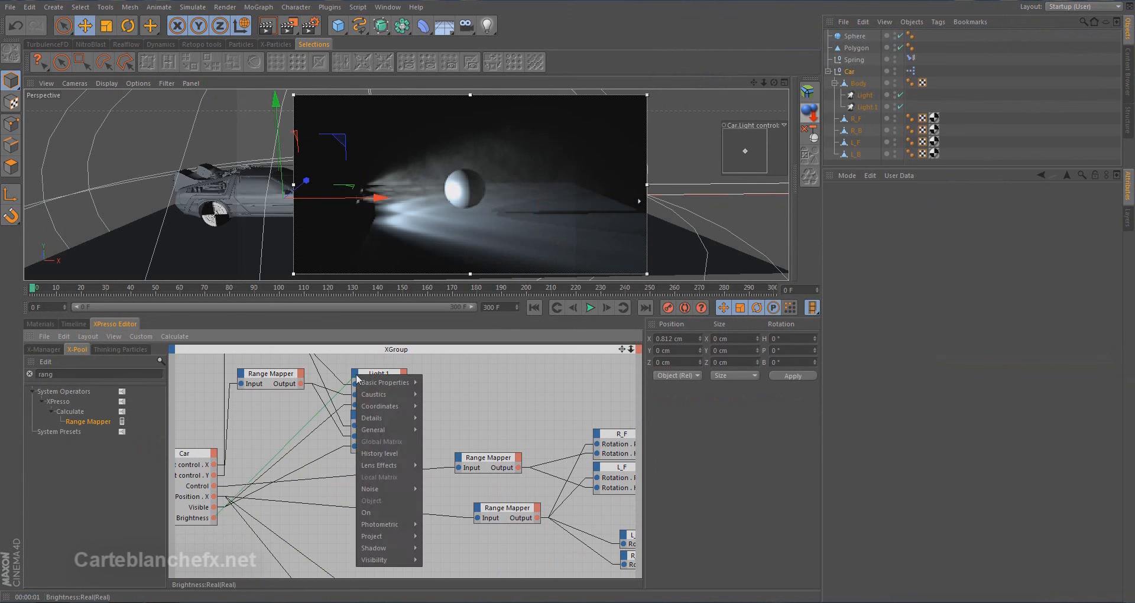
pyautogui.moveTo(399, 560)
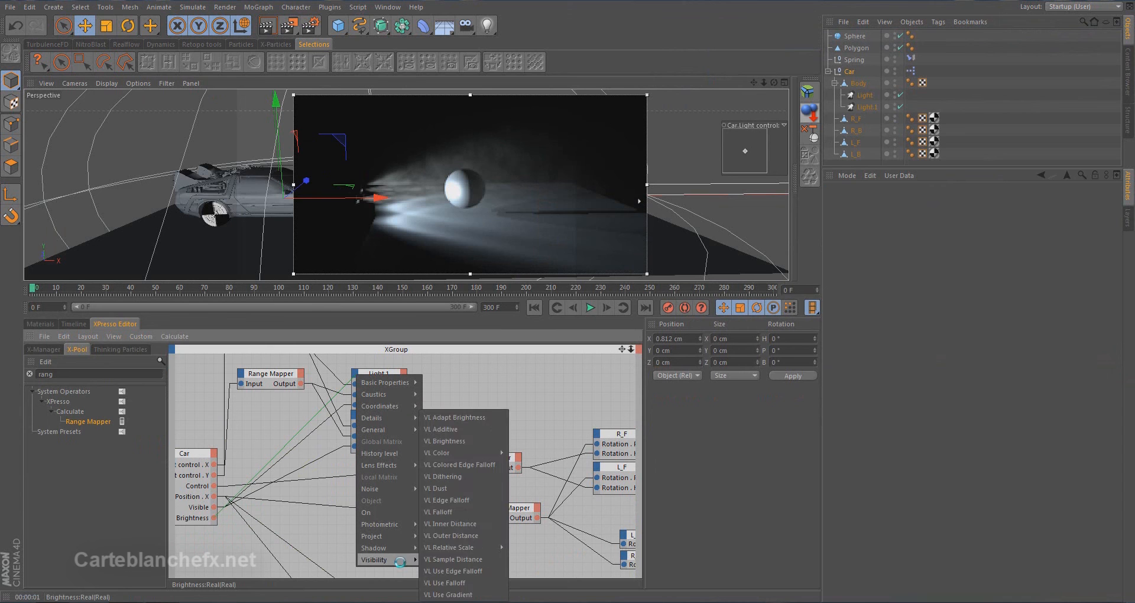
pyautogui.click(479, 441)
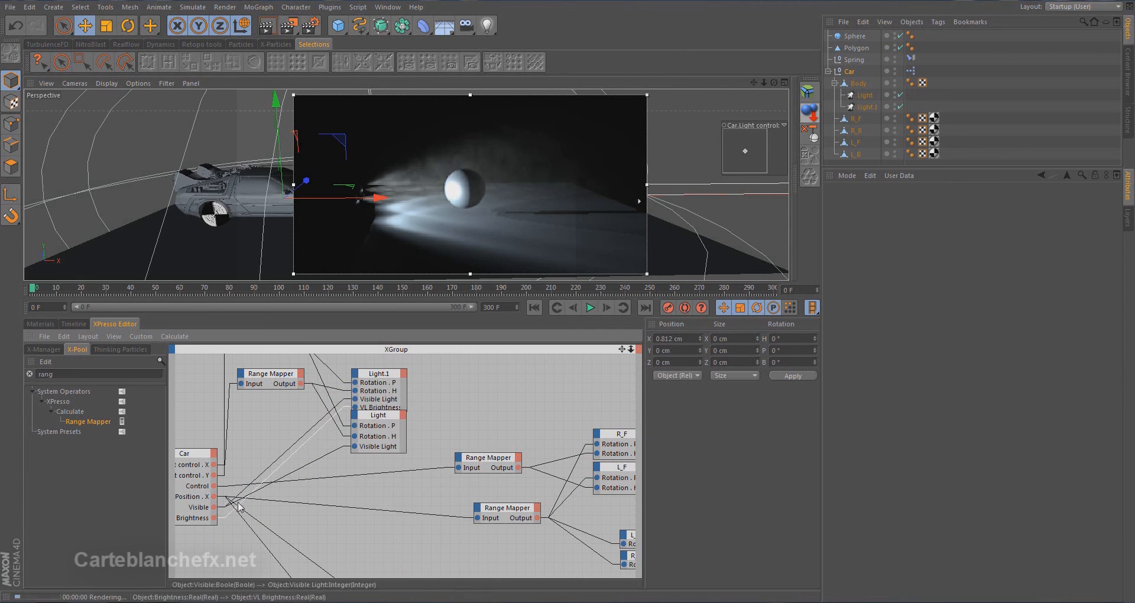
# Wire the Car node's Brightness output to a VL Brightness input on the Light node, and move the Light.1 node clear of it
pyautogui.moveTo(214, 519); pyautogui.dragTo(355, 418)
pyautogui.moveTo(388, 596)
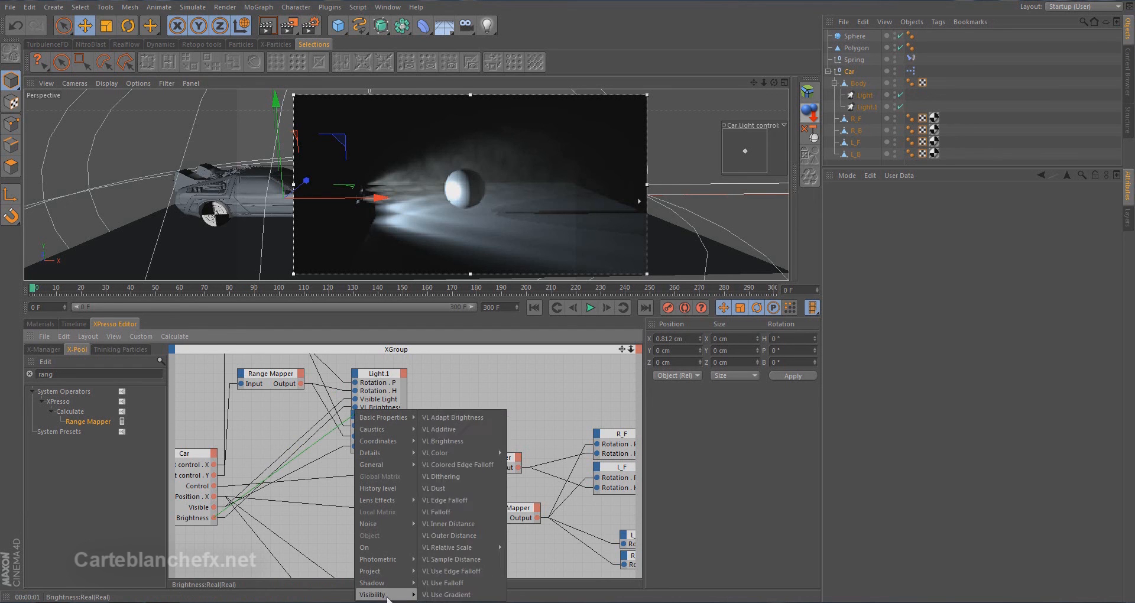
pyautogui.click(443, 441)
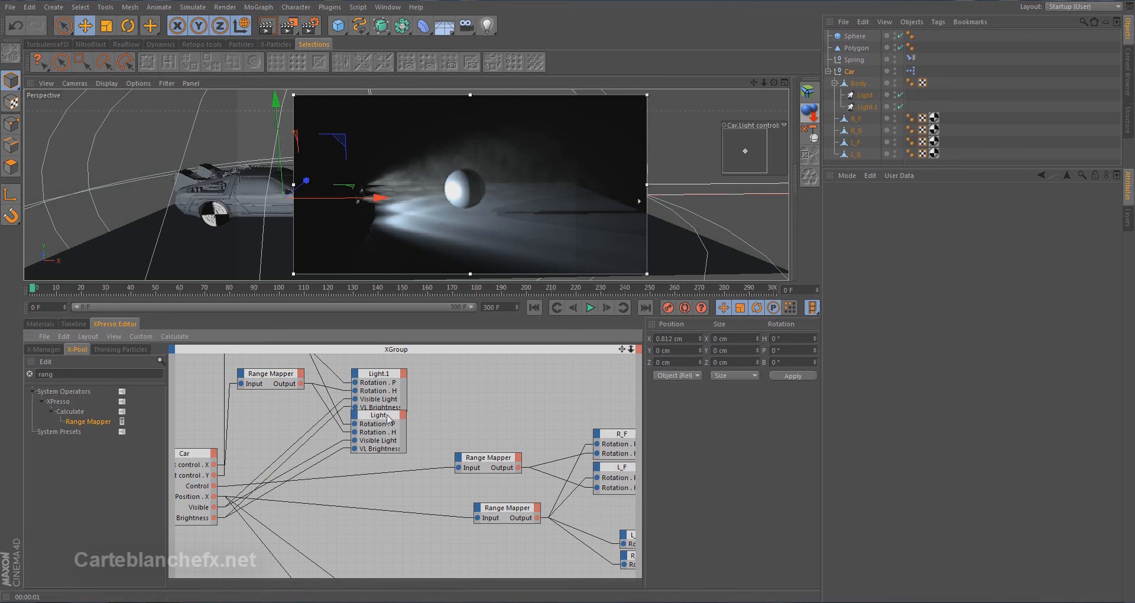
pyautogui.click(392, 377)
pyautogui.moveTo(391, 377); pyautogui.dragTo(390, 360)
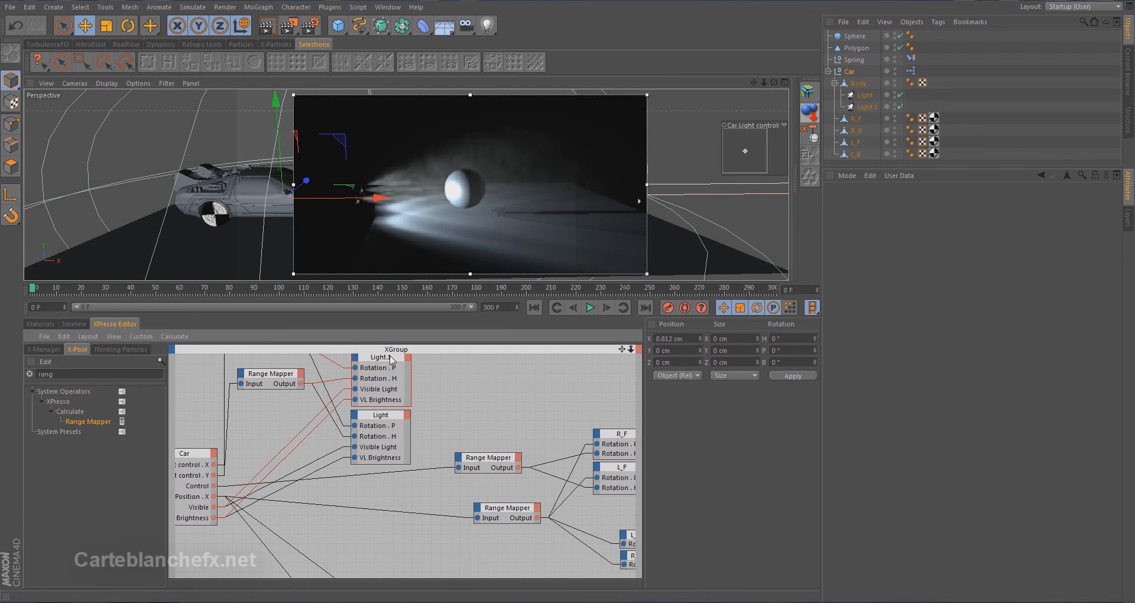
# Test the Car's Brightness user data at 5% and 100% in the render region, and restore it to 50%
pyautogui.moveTo(469, 283); pyautogui.dragTo(465, 433)
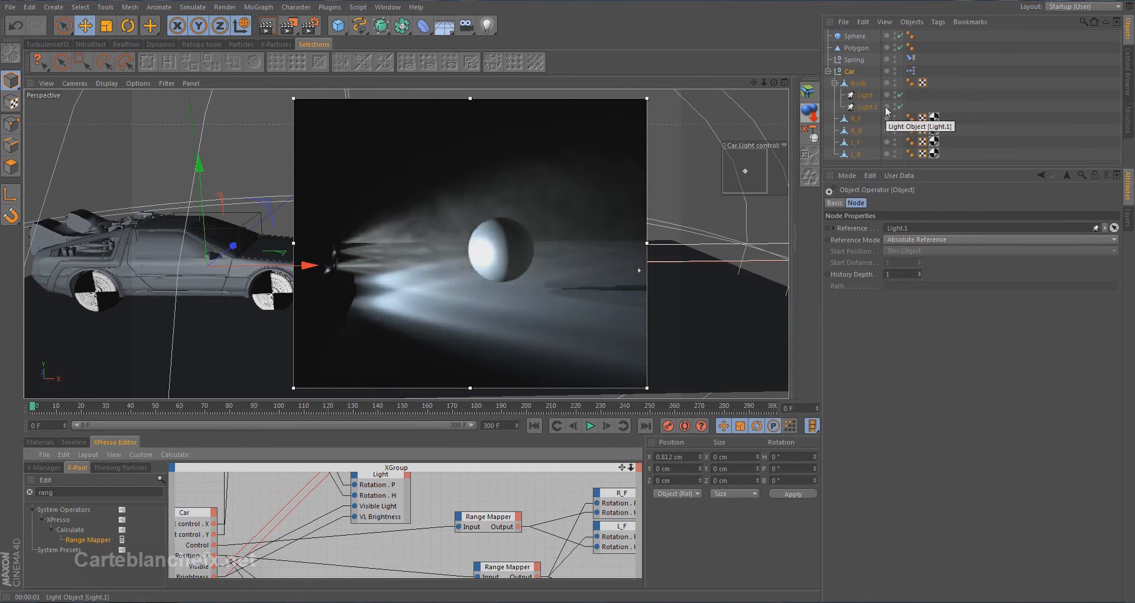
pyautogui.click(849, 71)
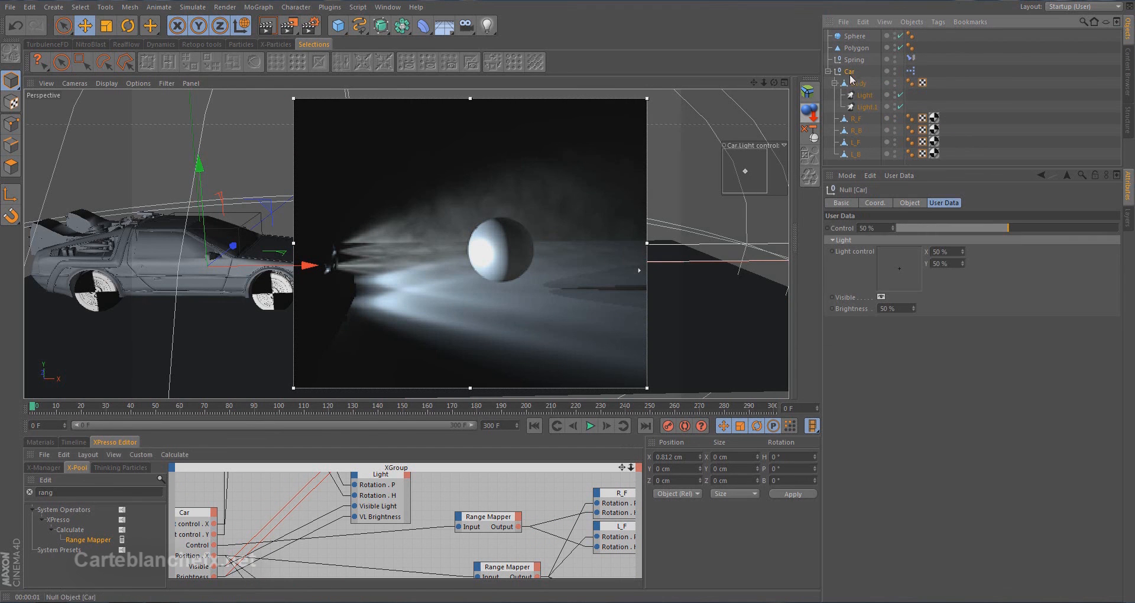
pyautogui.doubleClick(896, 308)
pyautogui.write('5')
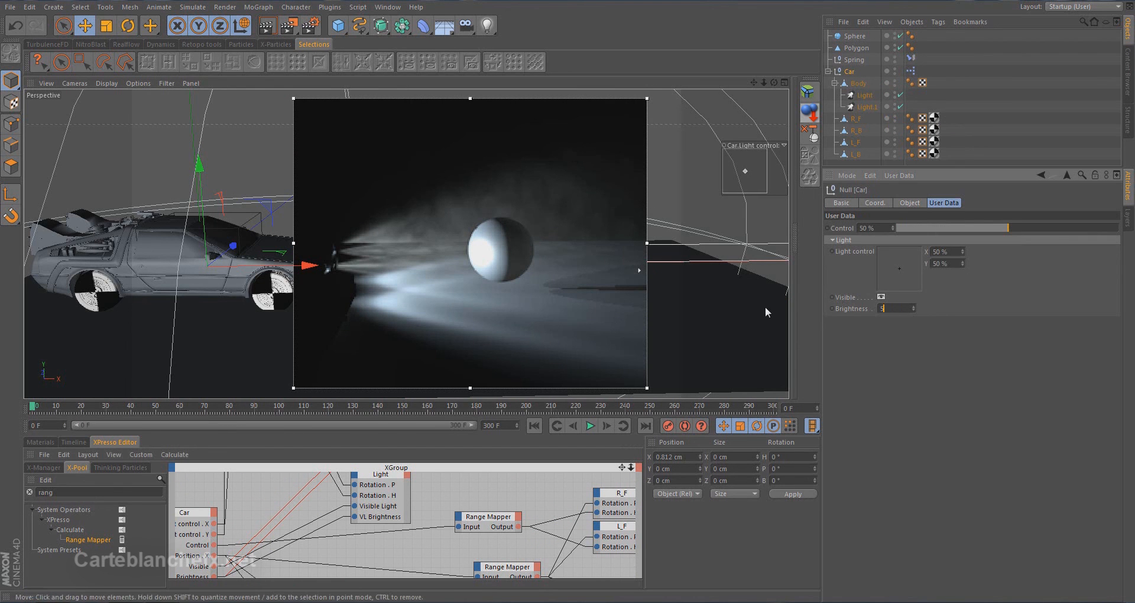
pyautogui.press('Return')
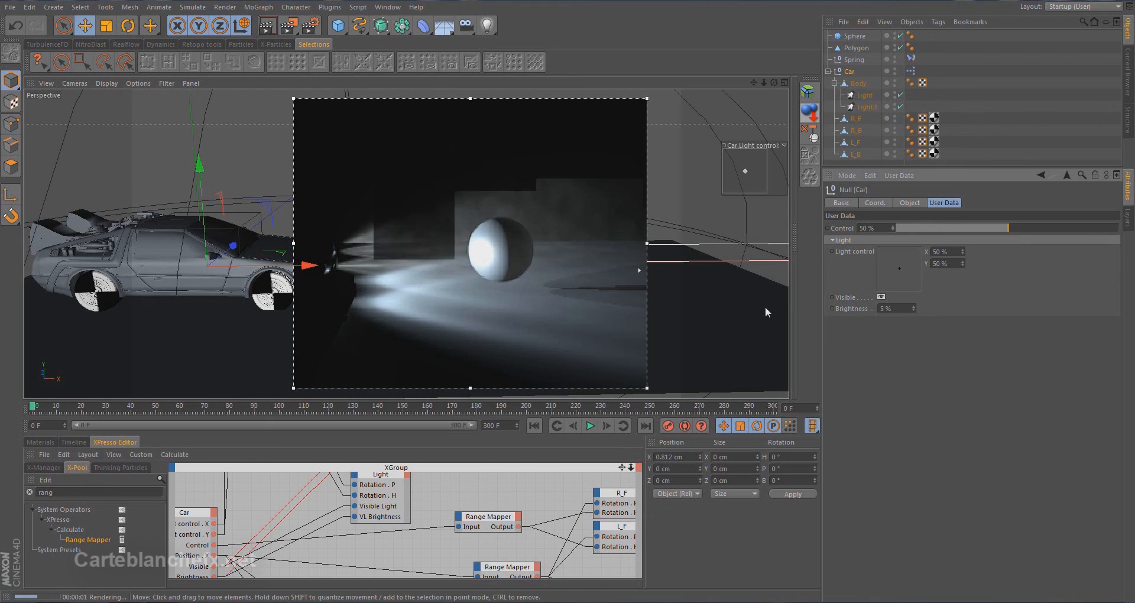
pyautogui.doubleClick(904, 308)
pyautogui.write('100')
pyautogui.press('Return')
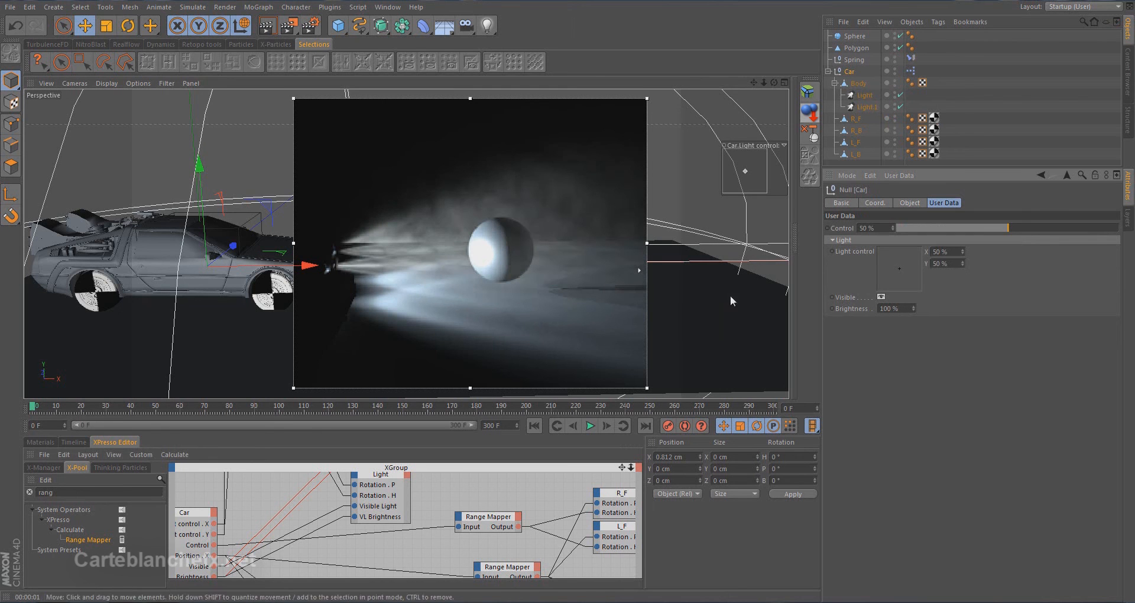
pyautogui.doubleClick(900, 308)
pyautogui.write('50')
pyautogui.press('Return')
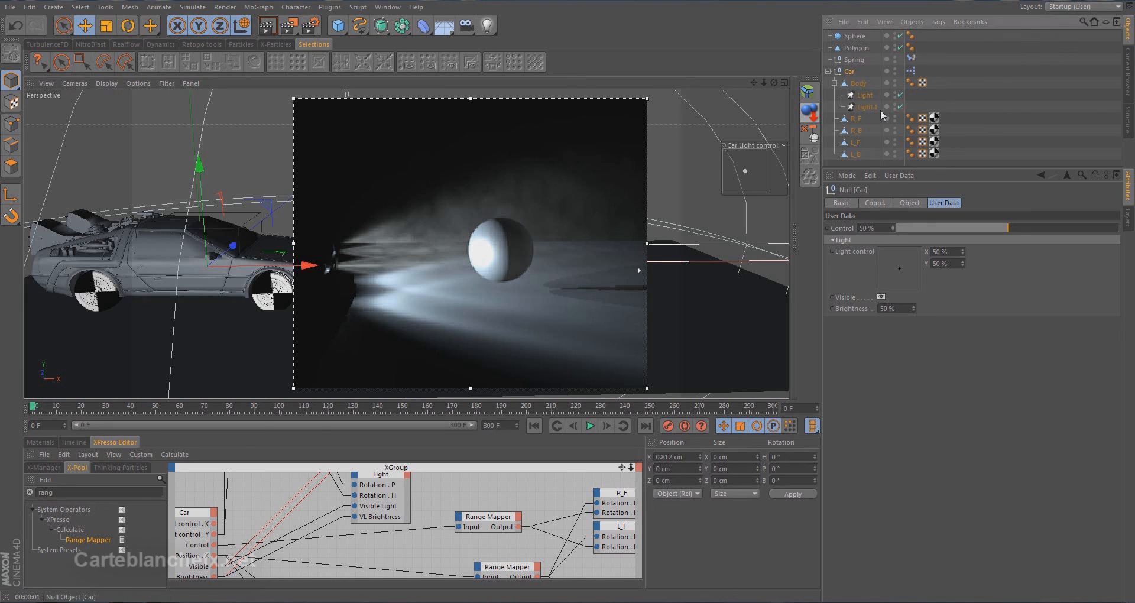
# Add a float user data entry named Intensity to the Car null
pyautogui.click(911, 176)
pyautogui.click(924, 197)
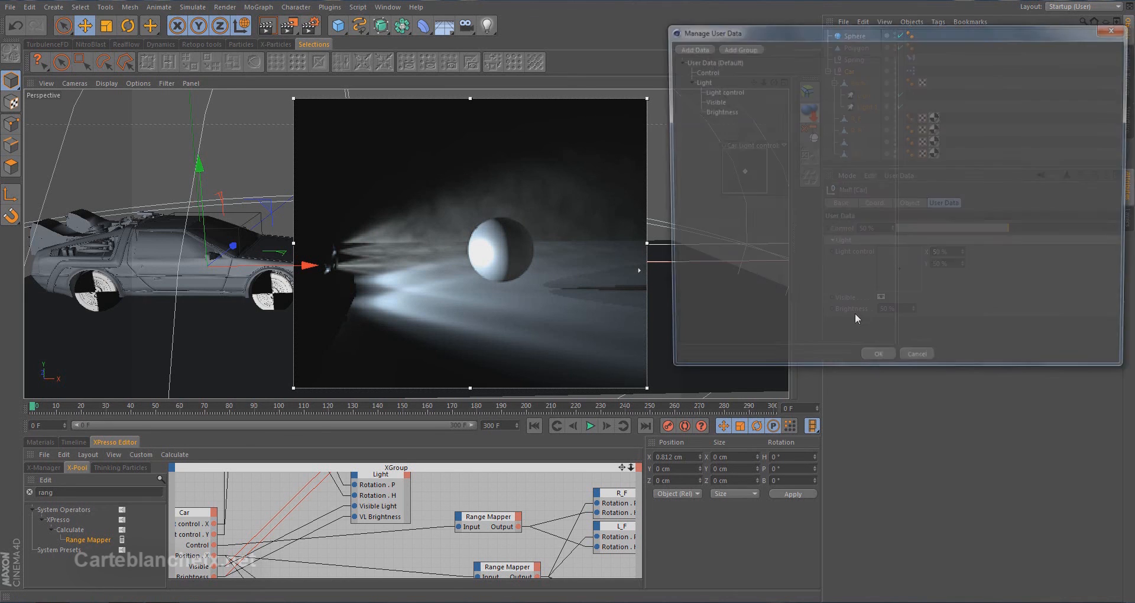
pyautogui.moveTo(790, 31); pyautogui.dragTo(772, 119)
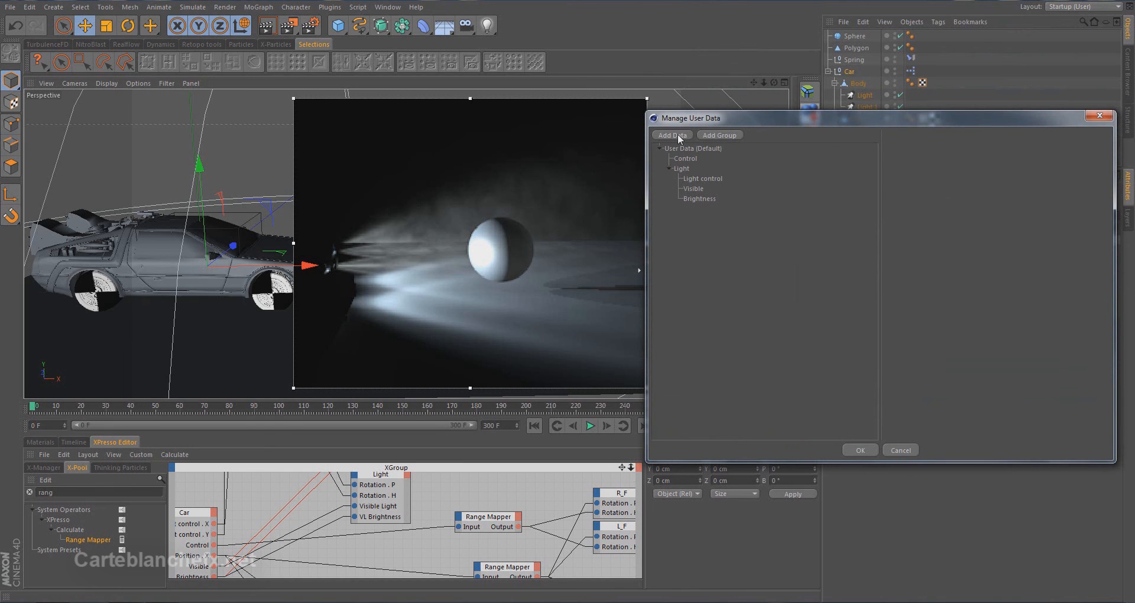
pyautogui.click(672, 136)
pyautogui.moveTo(946, 160); pyautogui.dragTo(931, 160)
pyautogui.rightClick(949, 163)
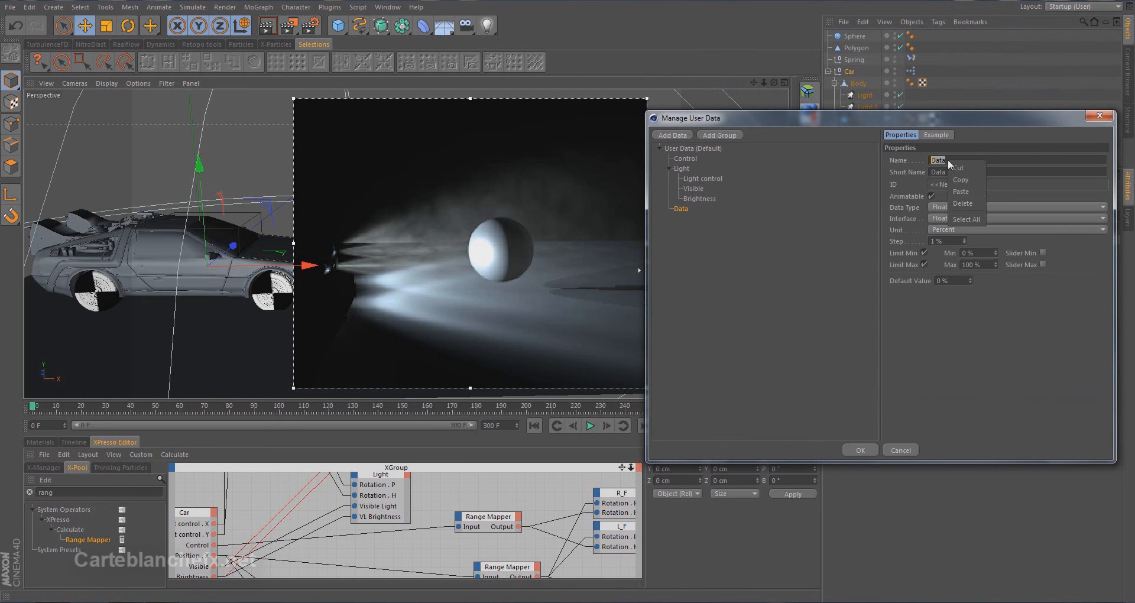
pyautogui.click(970, 193)
pyautogui.moveTo(935, 160); pyautogui.dragTo(930, 160)
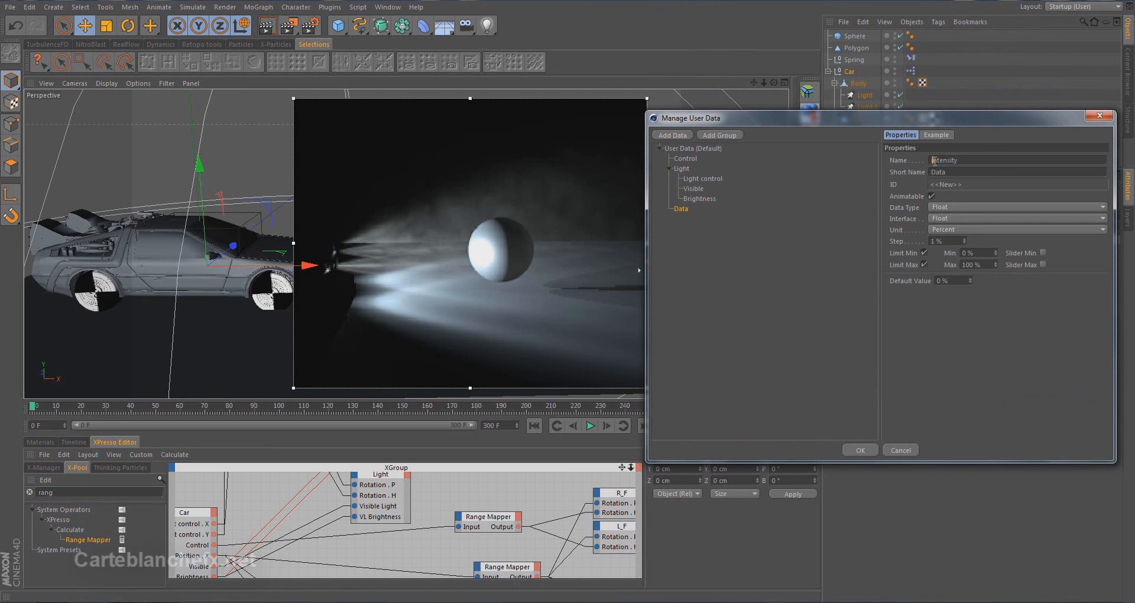
pyautogui.write('I')
pyautogui.click(992, 171)
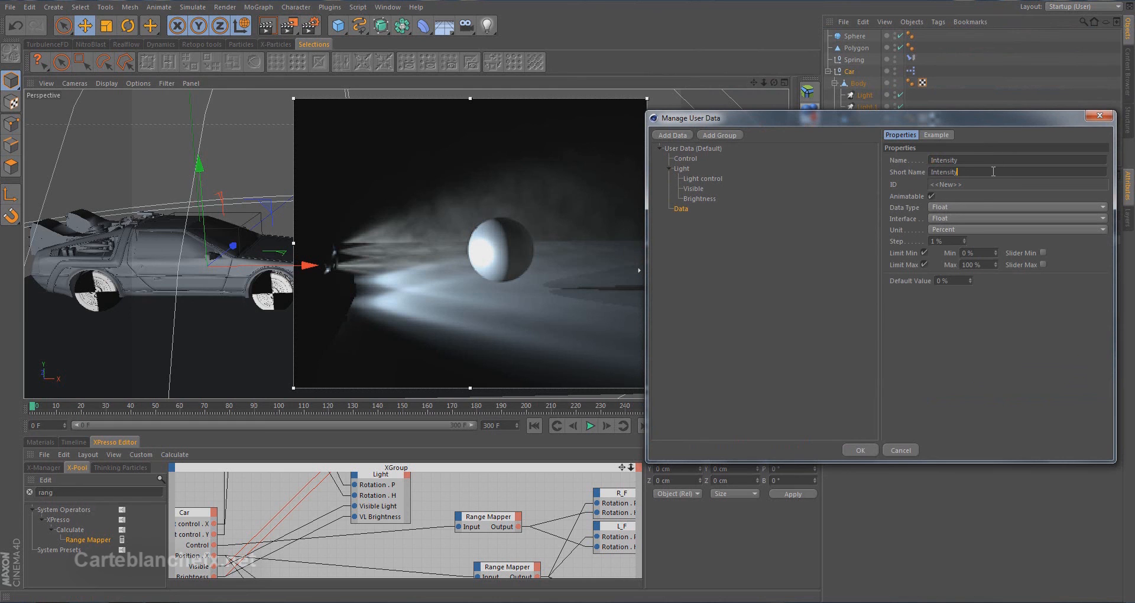
# Give the Intensity entry a Float Slider interface and a 75% default value, and move it into the Light group
pyautogui.click(969, 215)
pyautogui.click(984, 243)
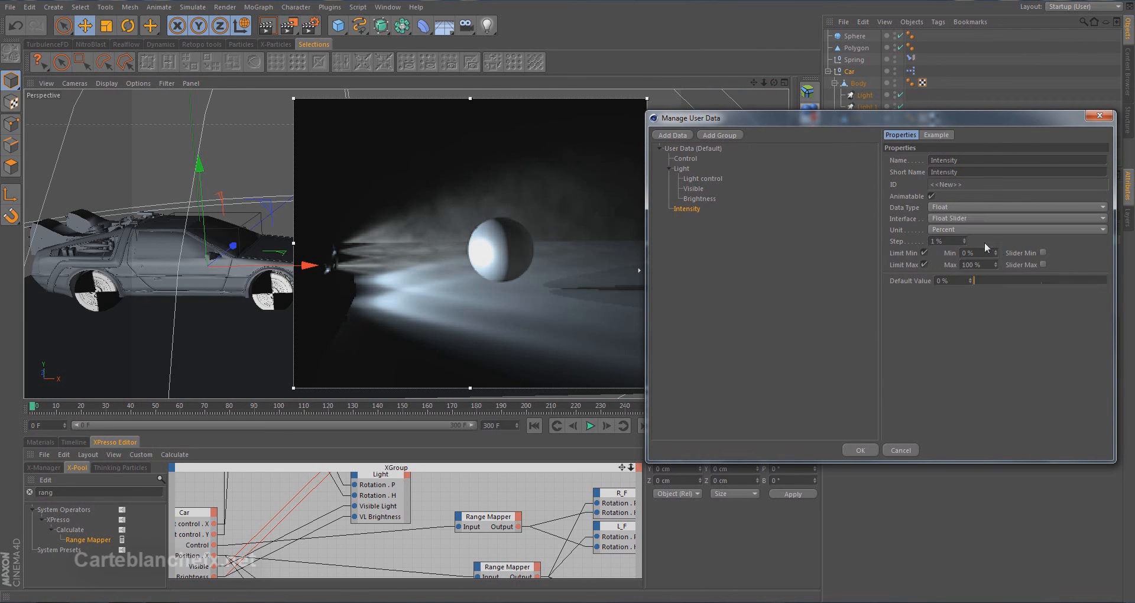
pyautogui.click(967, 281)
pyautogui.write('75')
pyautogui.press('Return')
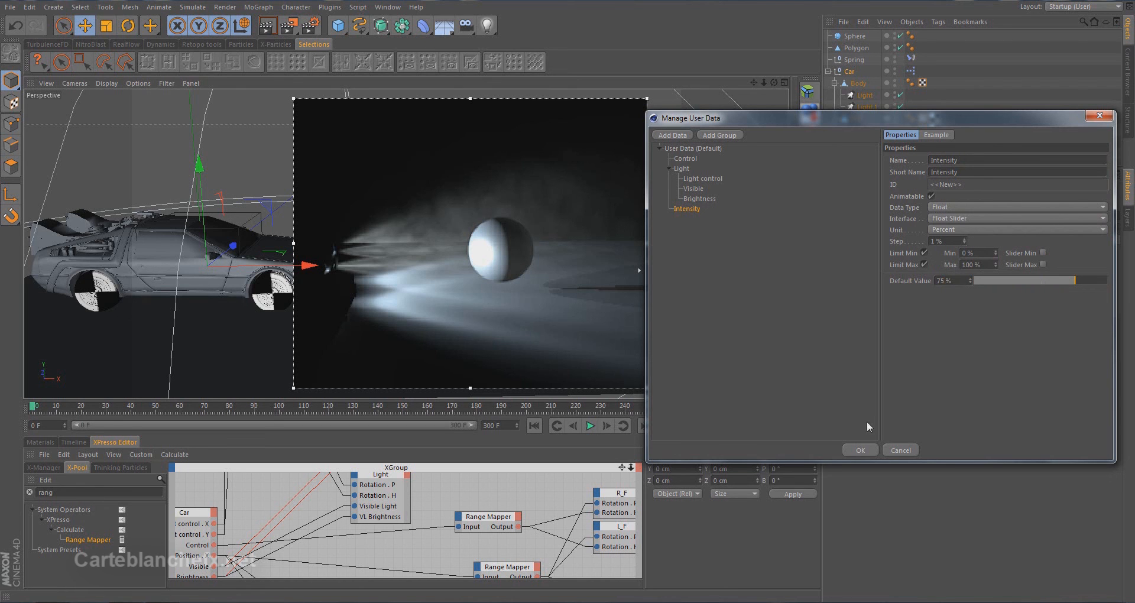
pyautogui.moveTo(687, 211); pyautogui.dragTo(702, 208)
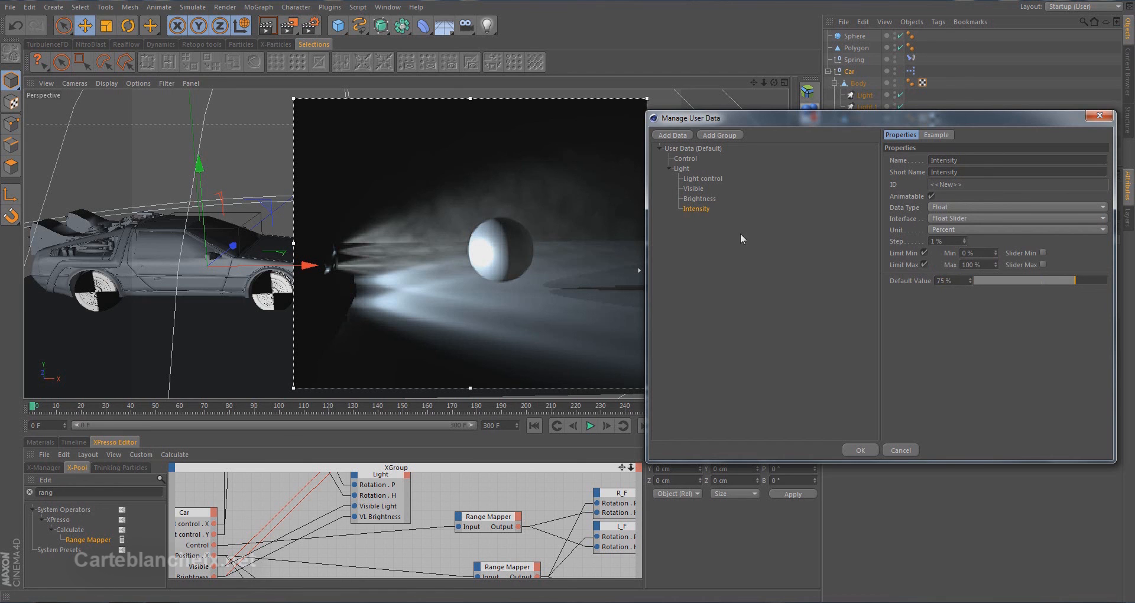
pyautogui.click(860, 450)
# Check the Light's general settings, add an Intensity output port to the Car node, and wire it to Light.1's Intensity input
pyautogui.click(864, 95)
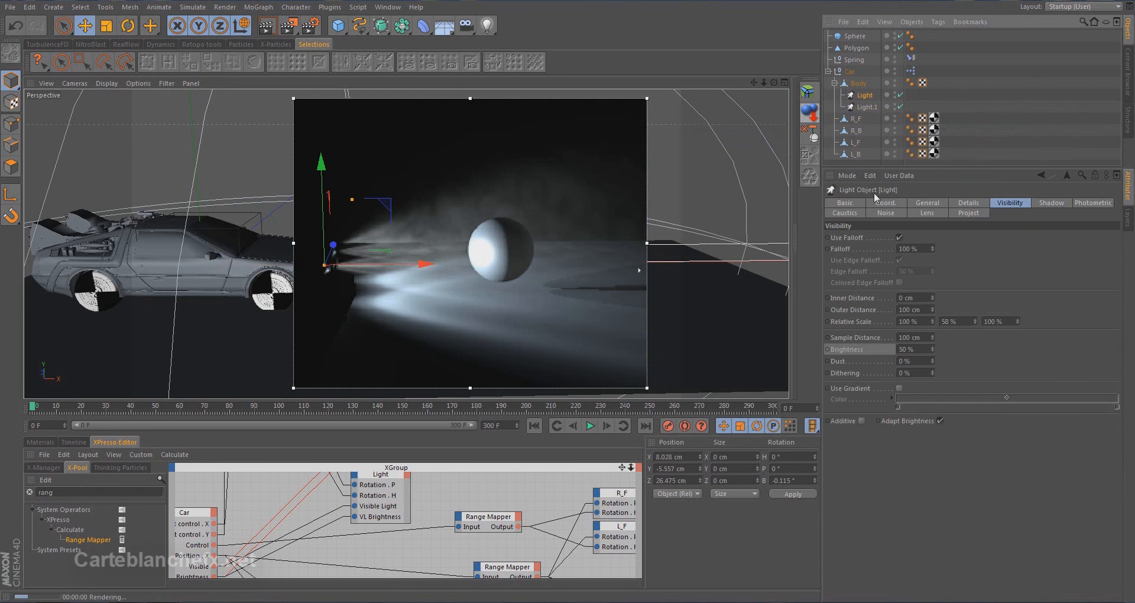
pyautogui.click(910, 204)
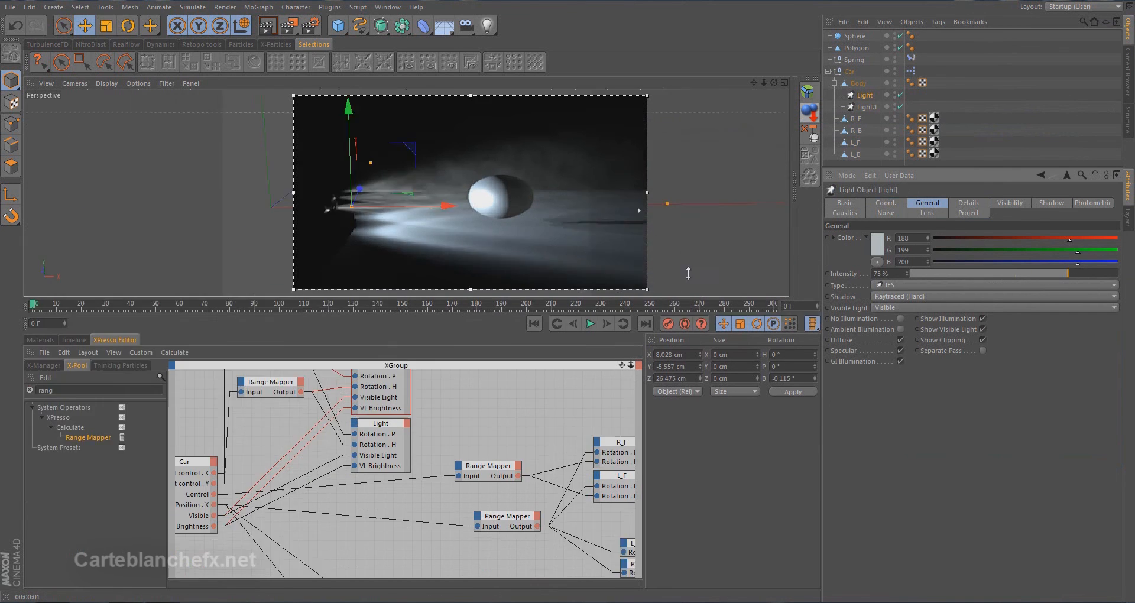
pyautogui.moveTo(674, 400); pyautogui.dragTo(674, 252)
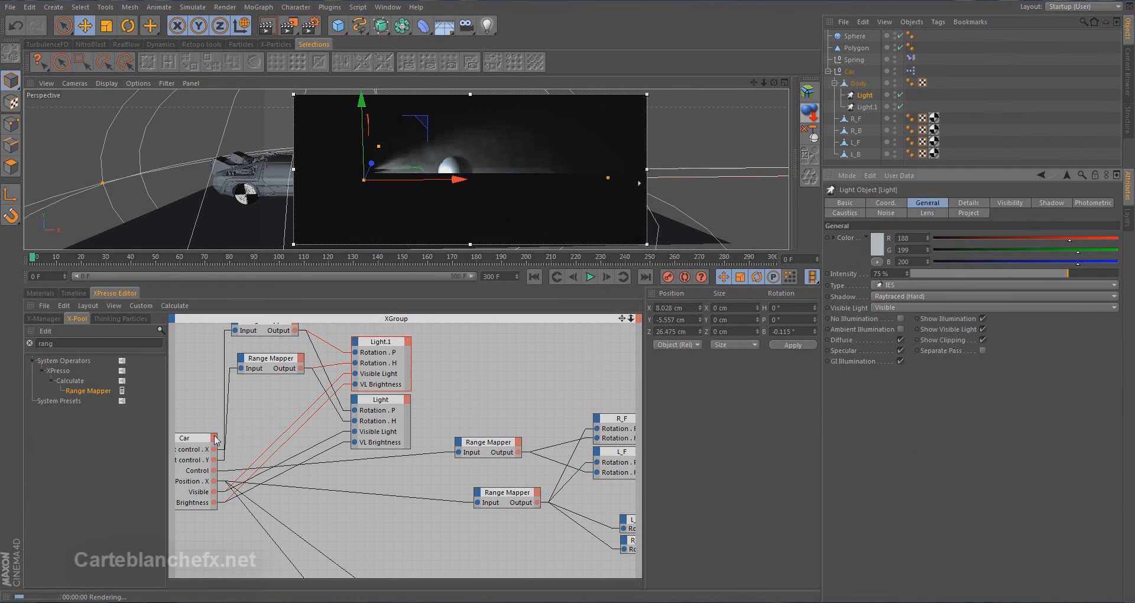
pyautogui.click(214, 438)
pyautogui.moveTo(309, 595)
pyautogui.click(354, 573)
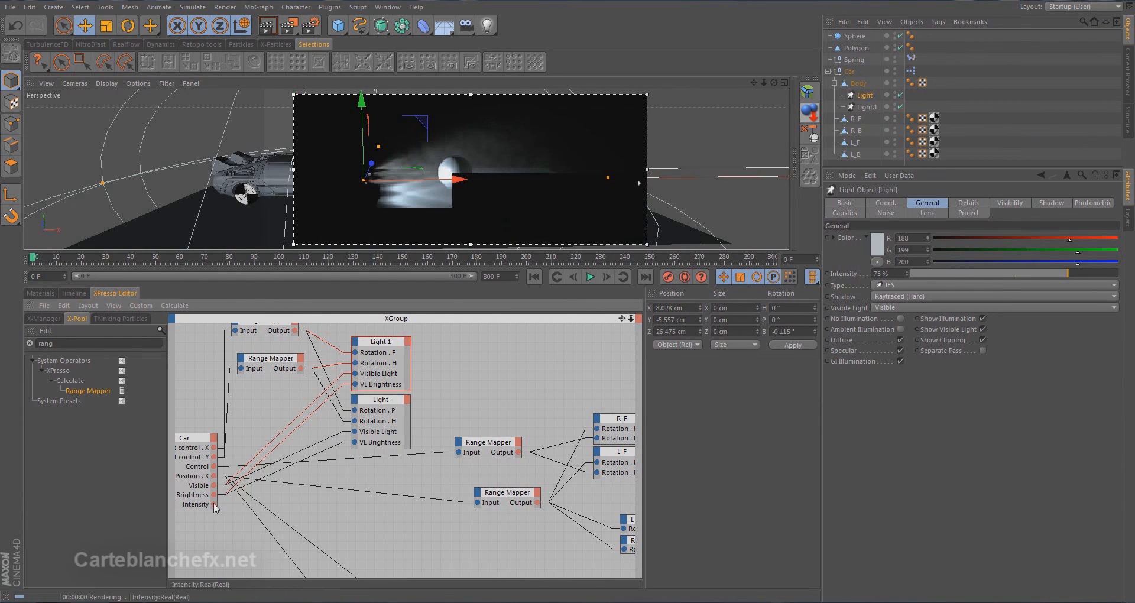
pyautogui.moveTo(216, 504); pyautogui.dragTo(356, 348)
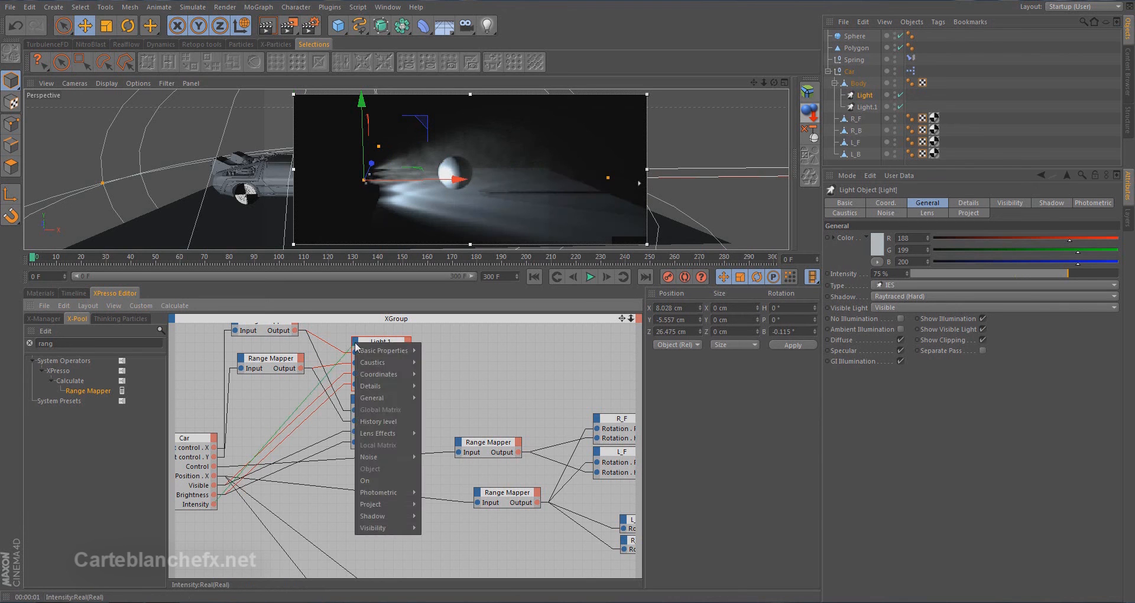
pyautogui.moveTo(370, 401)
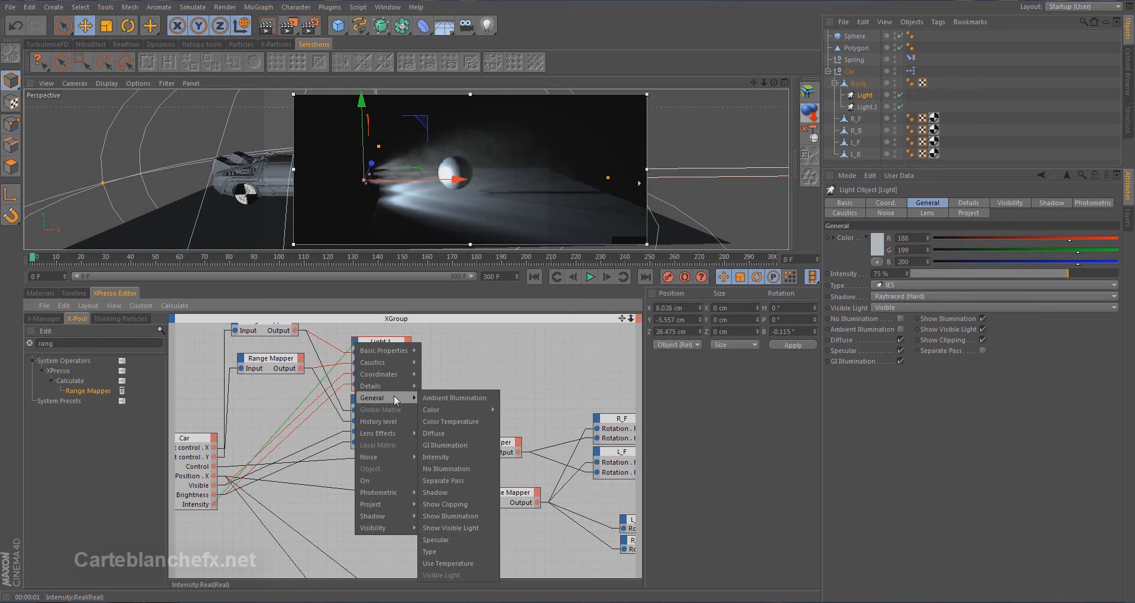
pyautogui.click(461, 457)
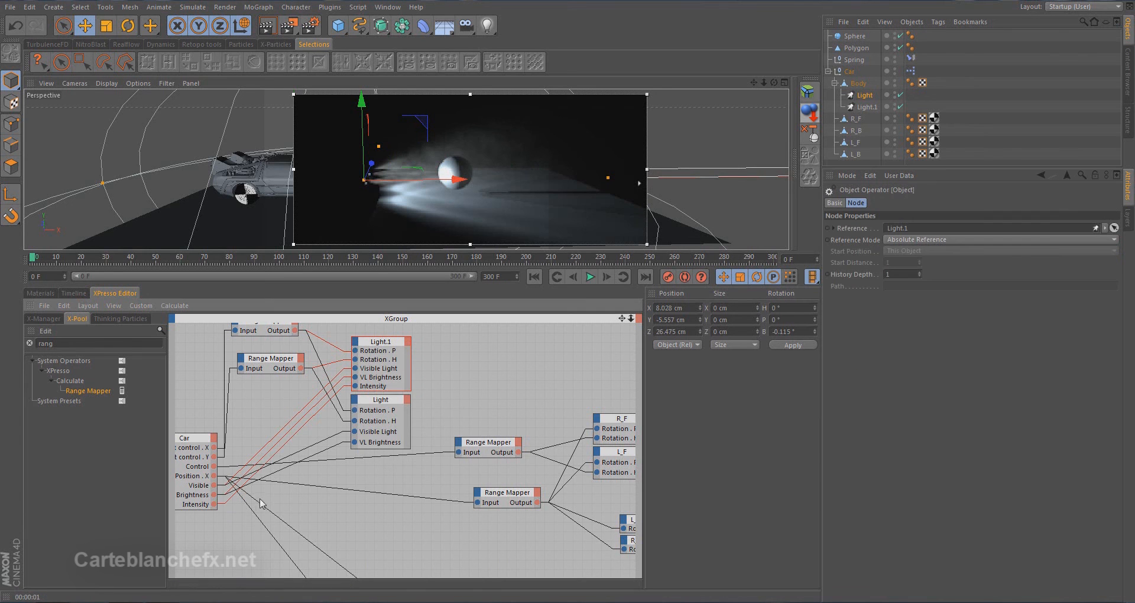
# Wire the Car node's Intensity output to an Intensity input on the Light node
pyautogui.moveTo(212, 505); pyautogui.dragTo(353, 467)
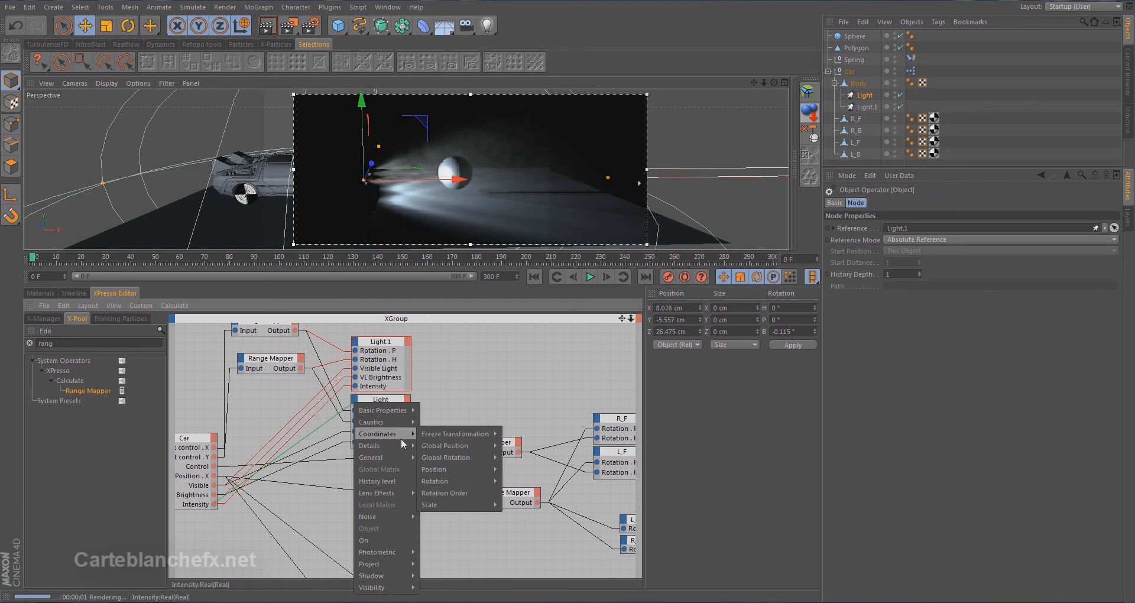
pyautogui.moveTo(403, 460)
pyautogui.moveTo(479, 476); pyautogui.dragTo(476, 474)
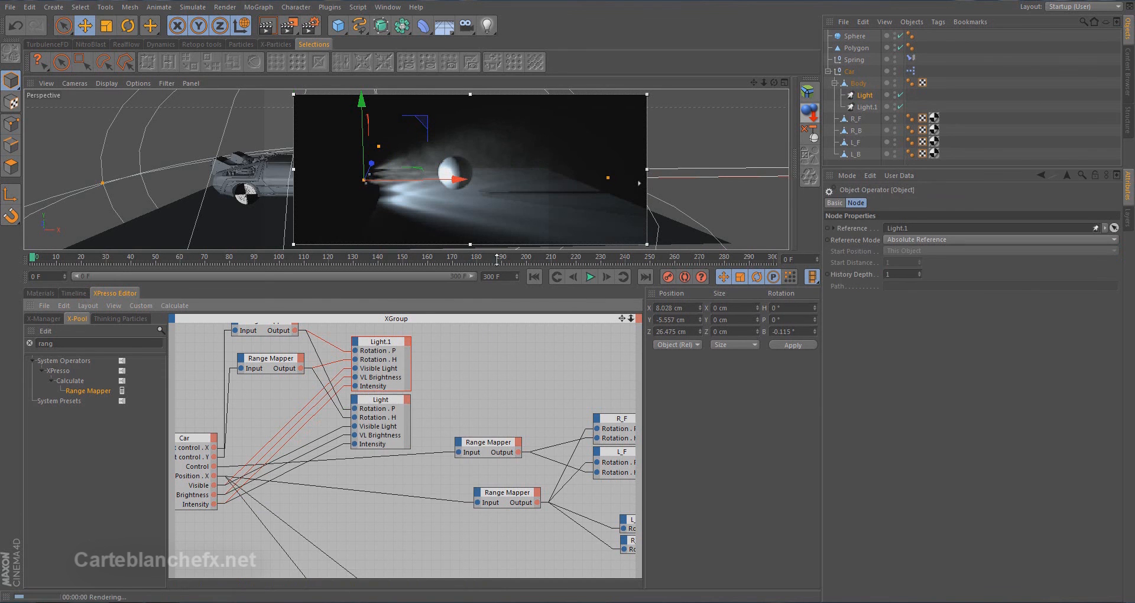
# Test the Car's Intensity user data at 9% and 100% in the render region, and restore it to 75%
pyautogui.moveTo(497, 249); pyautogui.dragTo(497, 399)
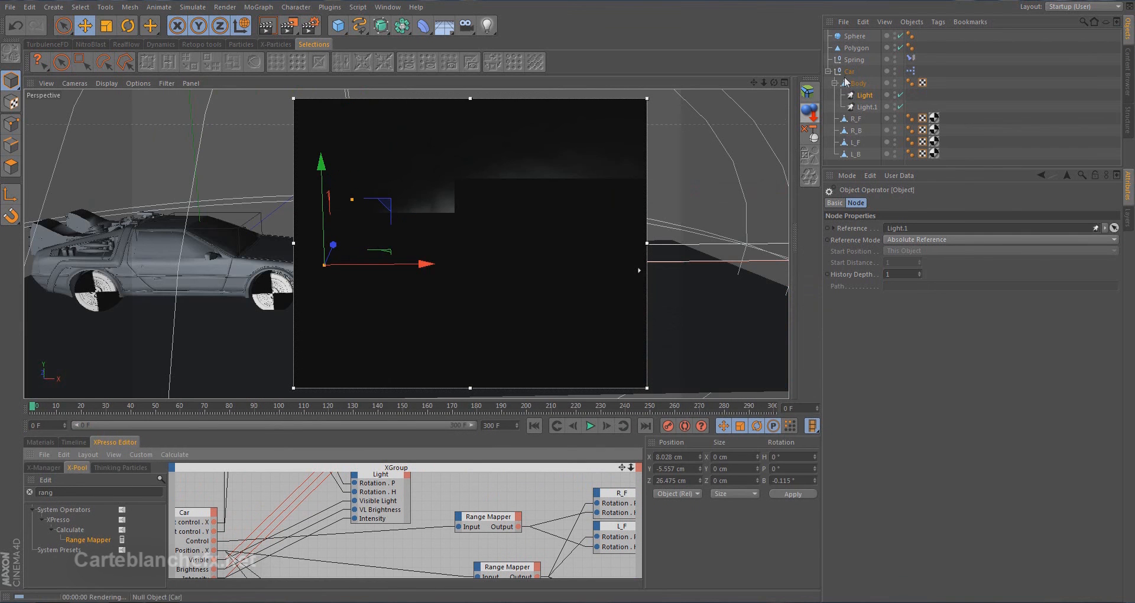
pyautogui.click(848, 72)
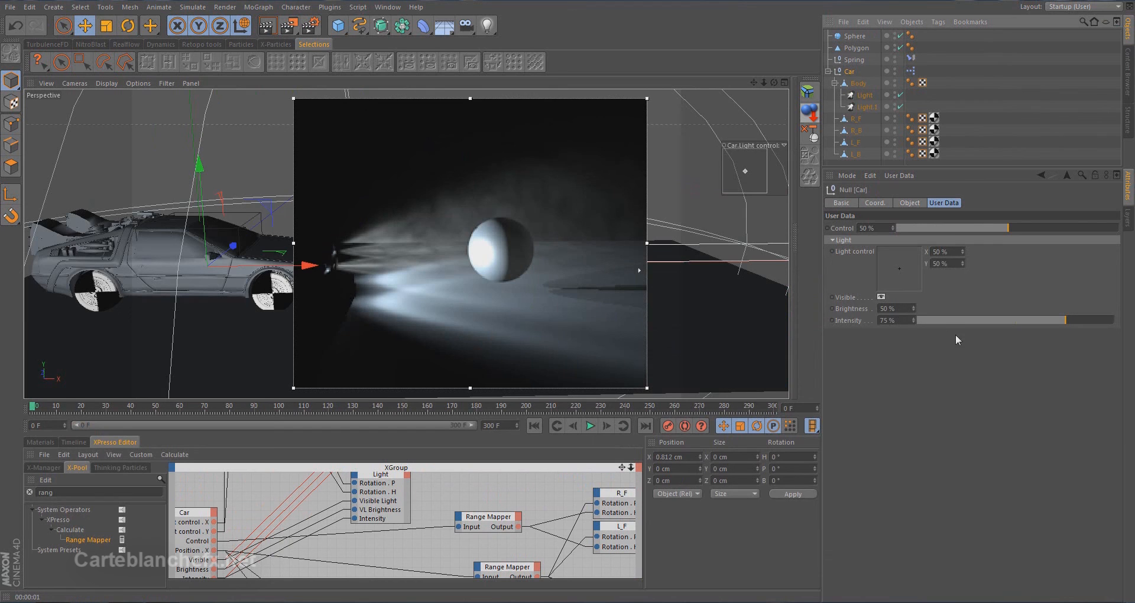
pyautogui.click(935, 321)
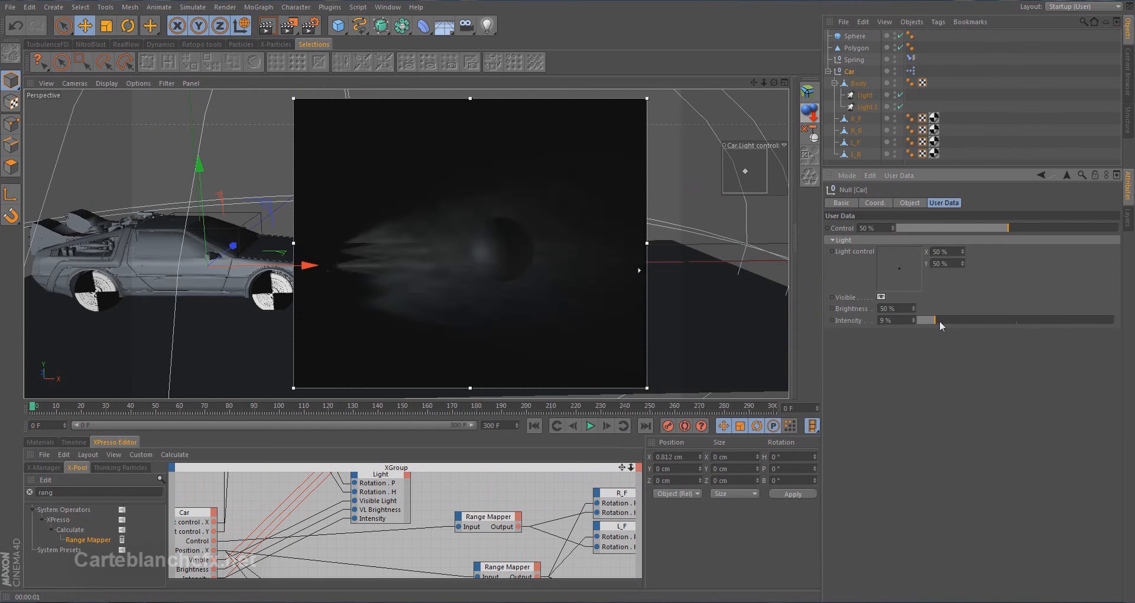
pyautogui.moveTo(1101, 321); pyautogui.dragTo(1117, 320)
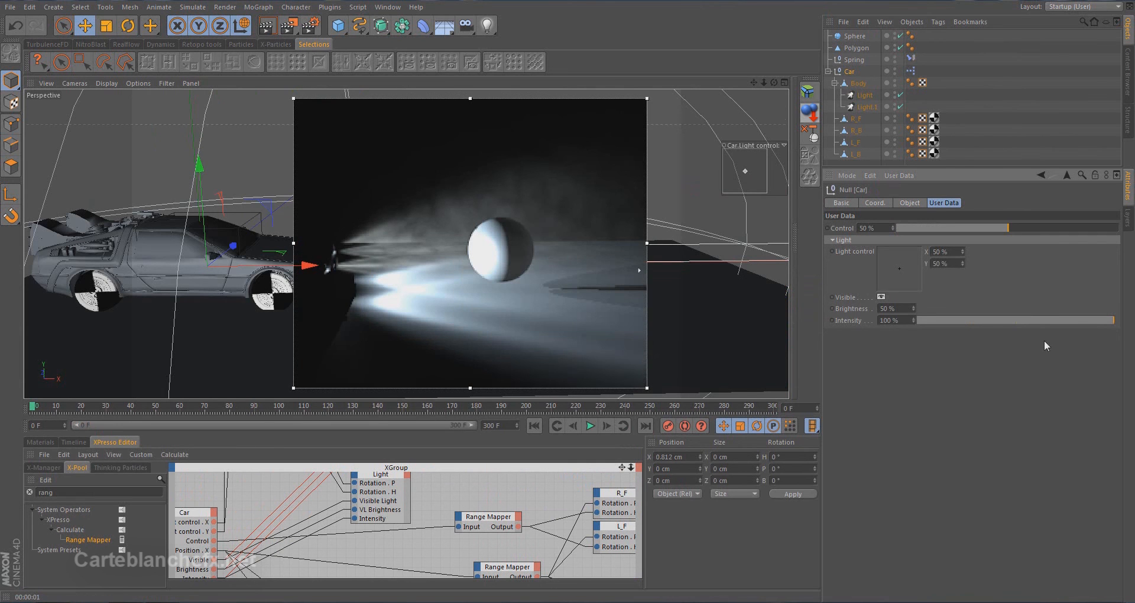
pyautogui.moveTo(901, 321); pyautogui.dragTo(783, 320)
pyautogui.write('75')
pyautogui.press('Return')
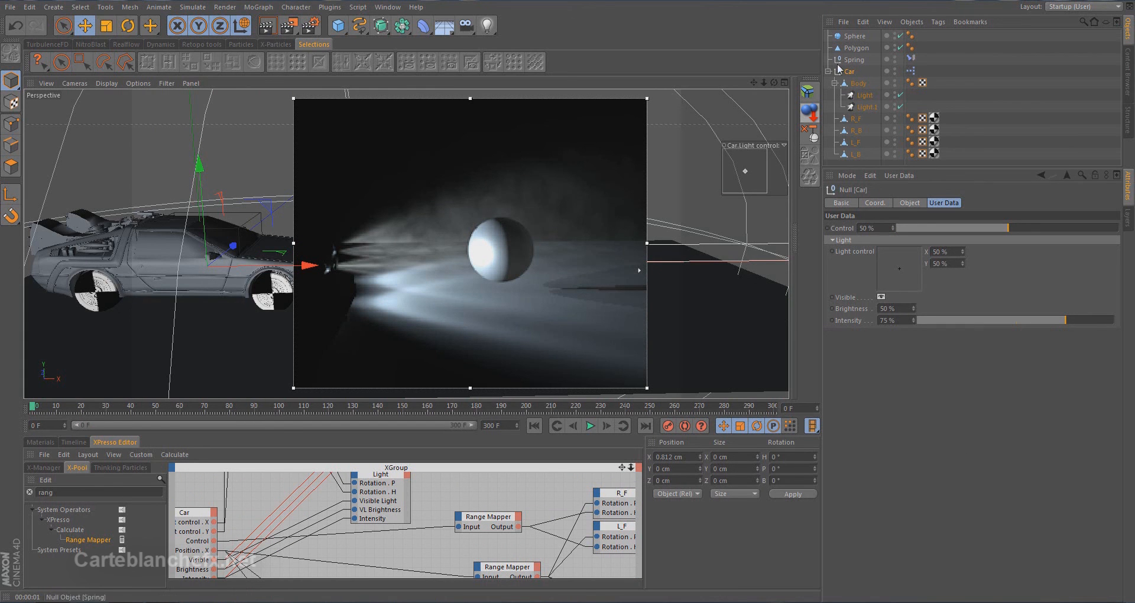
# Check the Light's general color settings, and add a user data entry named Color with data type Color to the Car null
pyautogui.click(864, 95)
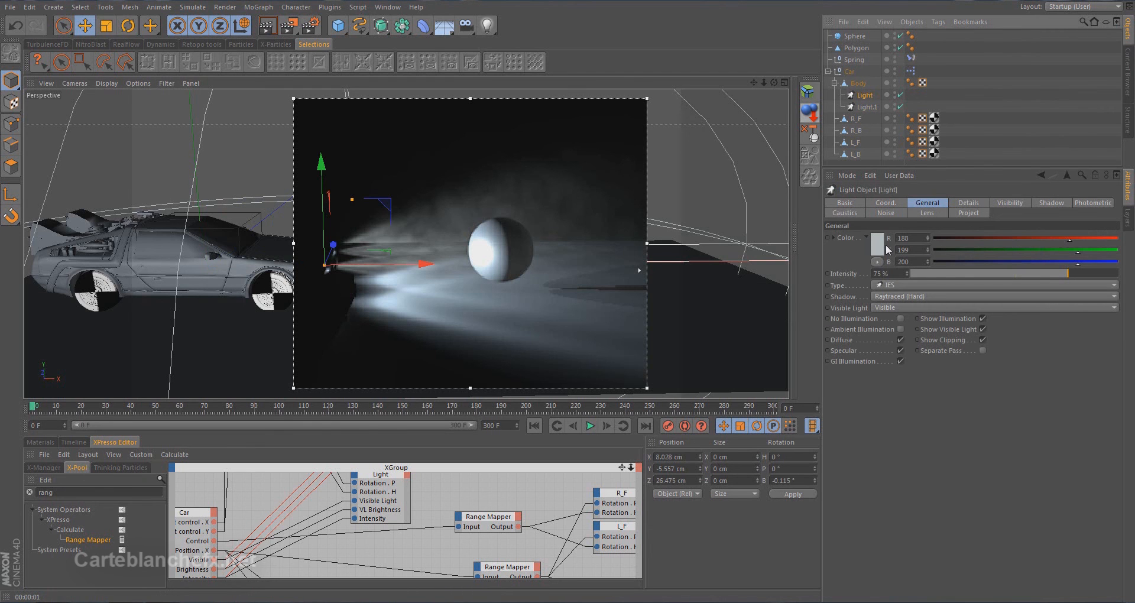
pyautogui.click(844, 72)
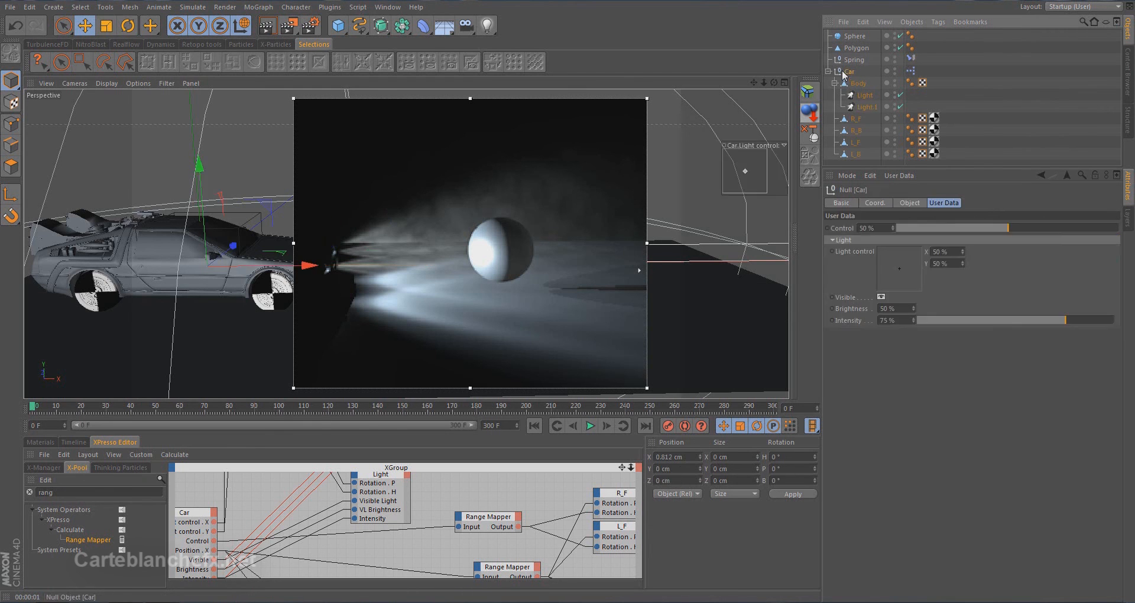
pyautogui.click(908, 176)
pyautogui.click(926, 201)
pyautogui.click(696, 53)
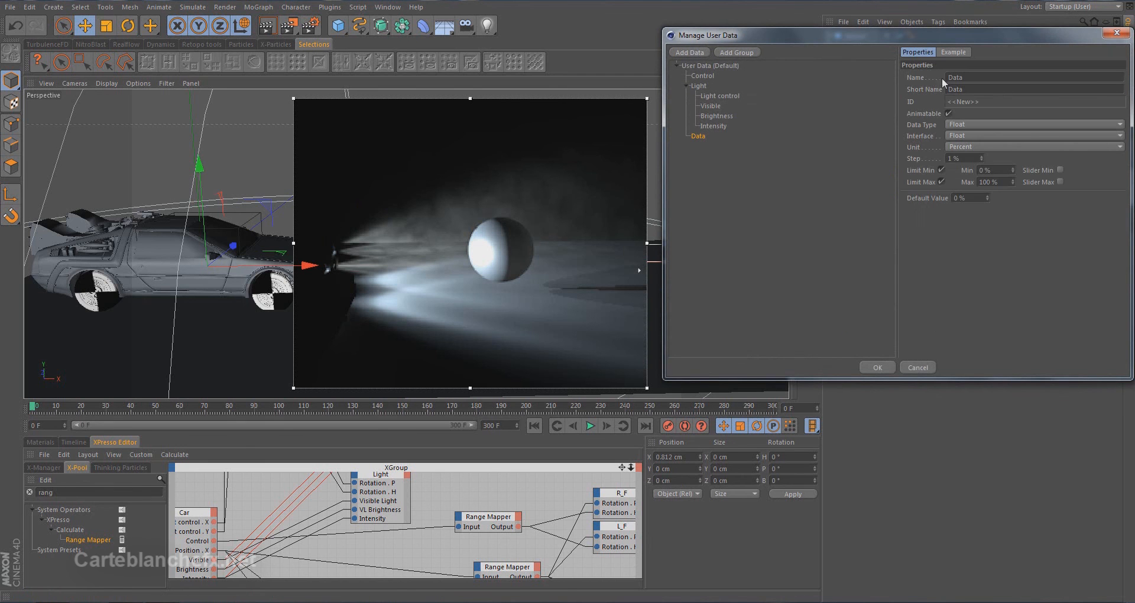
pyautogui.moveTo(991, 37); pyautogui.dragTo(667, 134)
pyautogui.moveTo(661, 173); pyautogui.dragTo(566, 162)
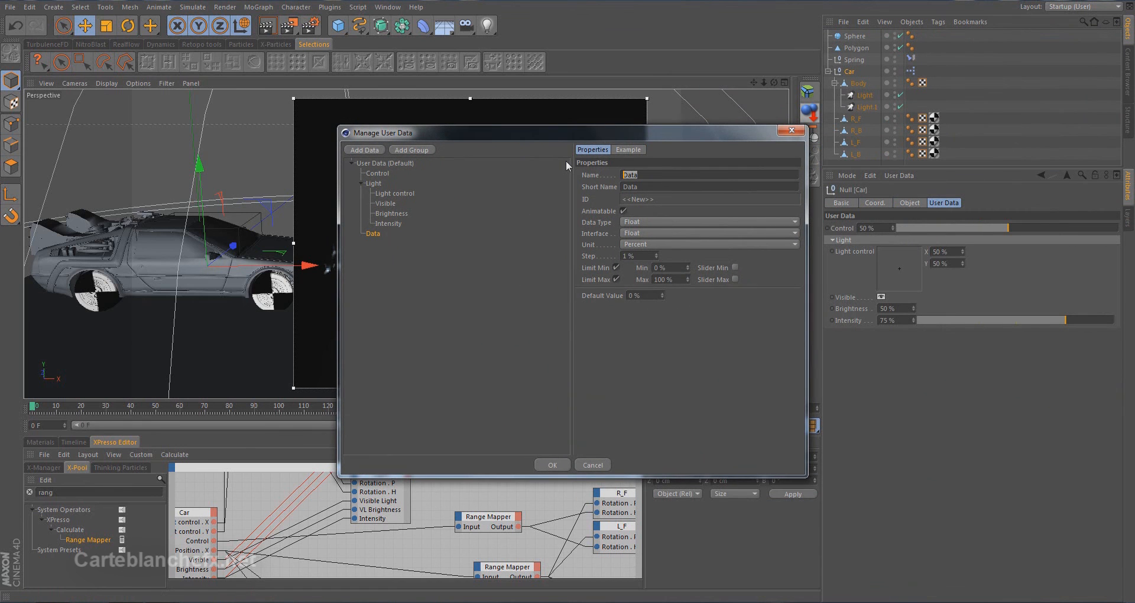
pyautogui.write('Color')
pyautogui.click(669, 222)
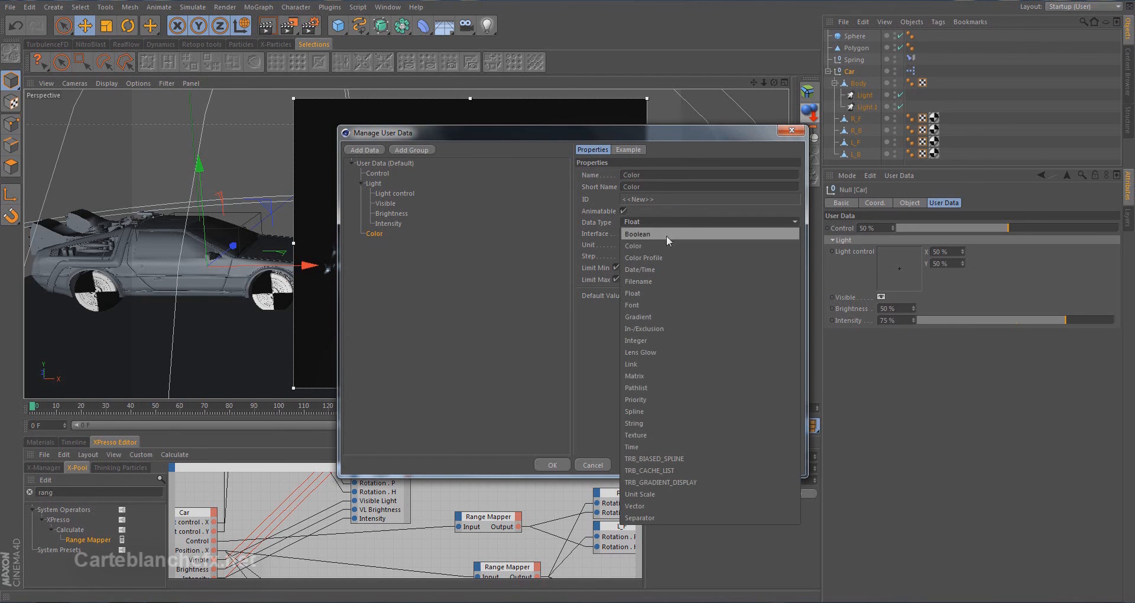
pyautogui.click(665, 245)
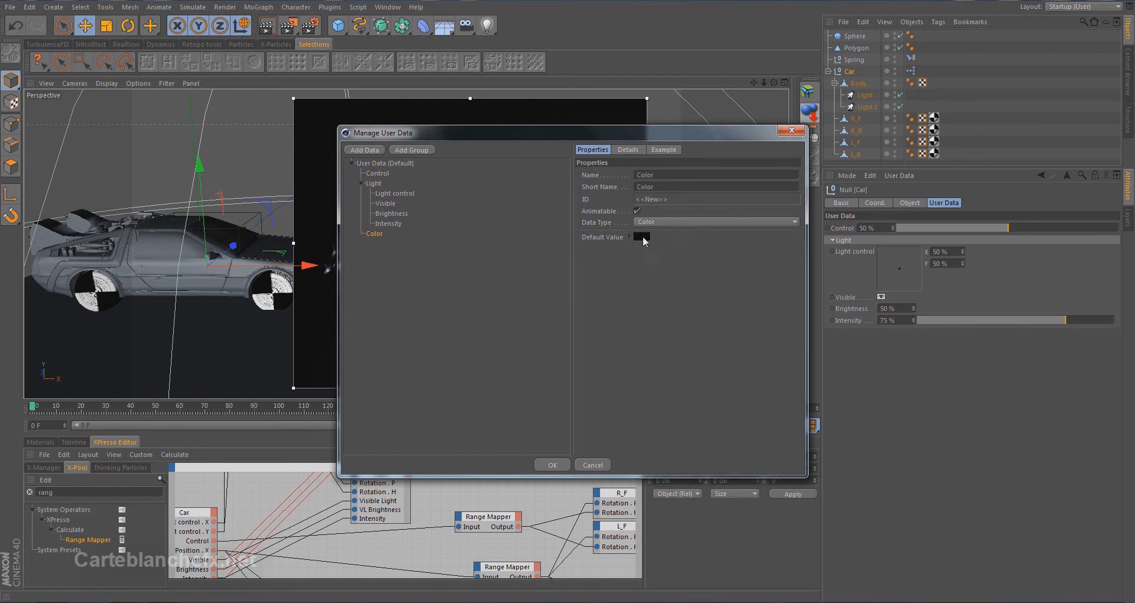
# Give the Color entry a pale blue-grey default of RGB 222, 229, 231, and move it into the Light group
pyautogui.click(621, 235)
pyautogui.moveTo(589, 217); pyautogui.dragTo(579, 199)
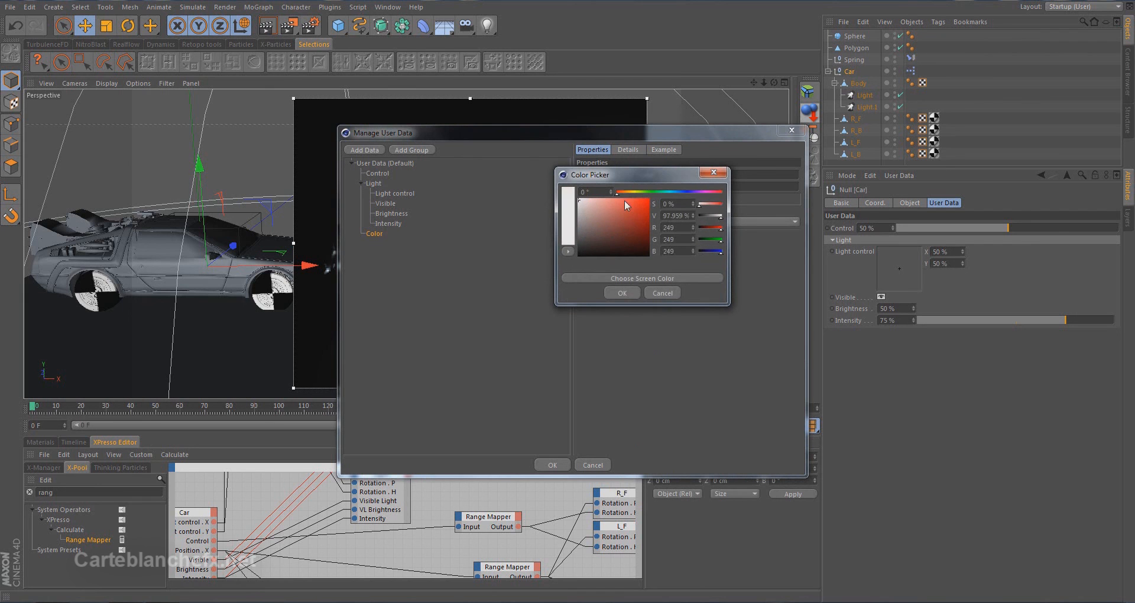
pyautogui.click(676, 193)
pyautogui.moveTo(678, 197); pyautogui.dragTo(673, 194)
pyautogui.click(582, 204)
pyautogui.click(581, 204)
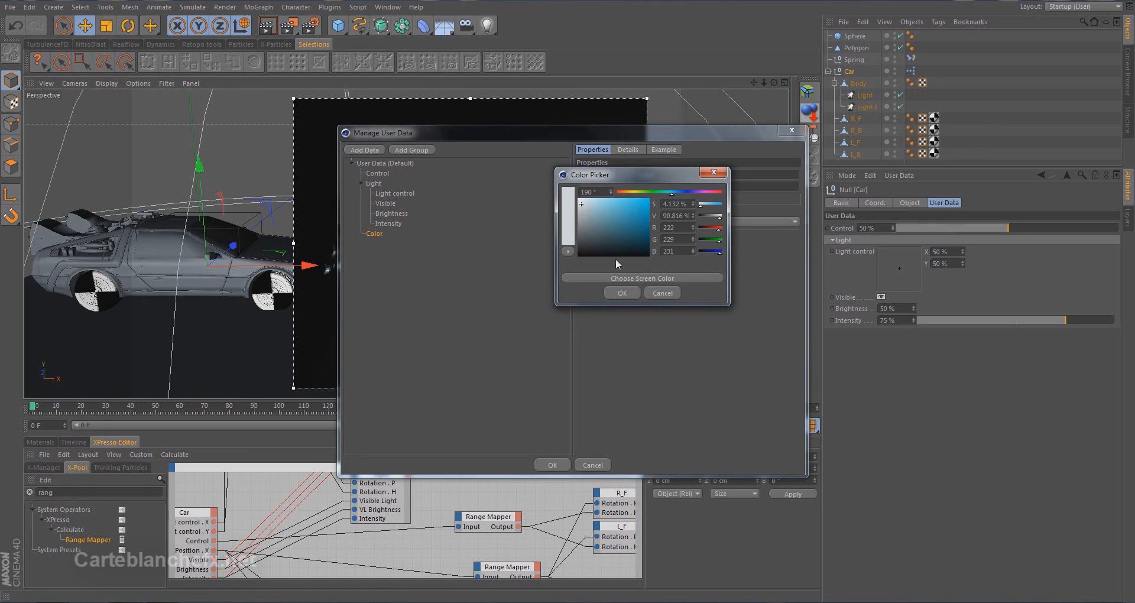
pyautogui.click(622, 290)
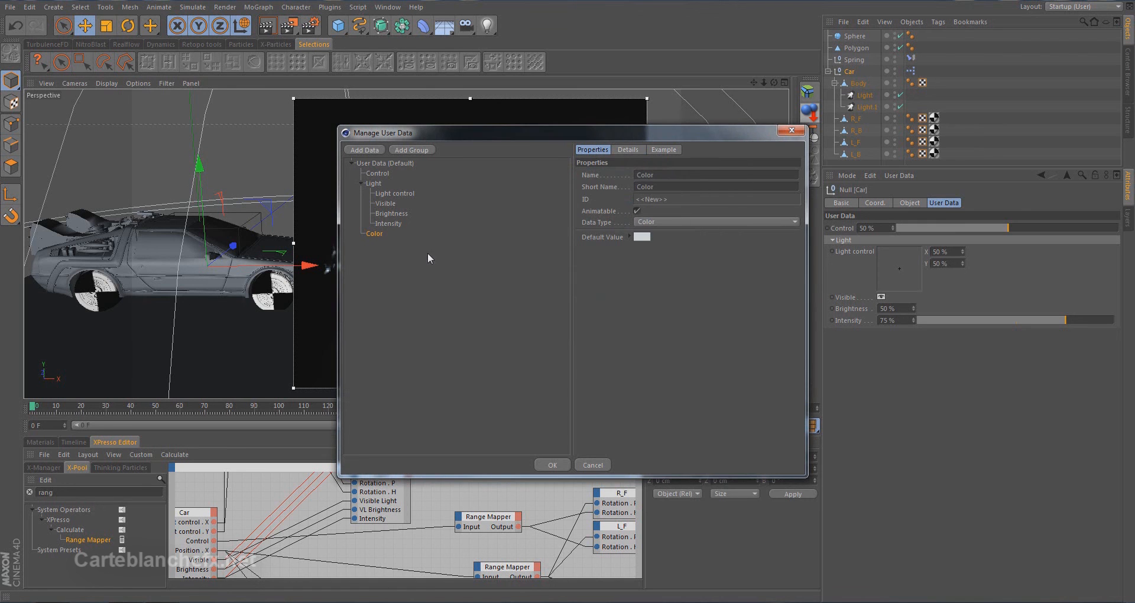
pyautogui.moveTo(383, 235); pyautogui.dragTo(388, 229)
pyautogui.click(553, 465)
# Add a Color output port to the Car node and wire it to a new Color input on the Light.1 node
pyautogui.moveTo(524, 397); pyautogui.dragTo(524, 197)
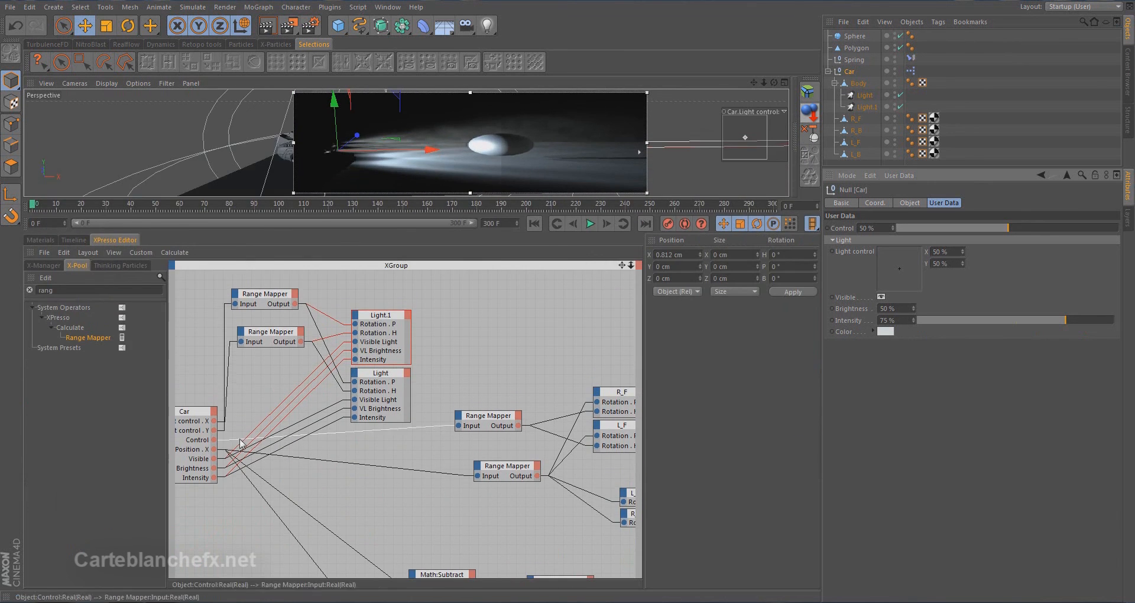
pyautogui.click(216, 413)
pyautogui.moveTo(257, 588)
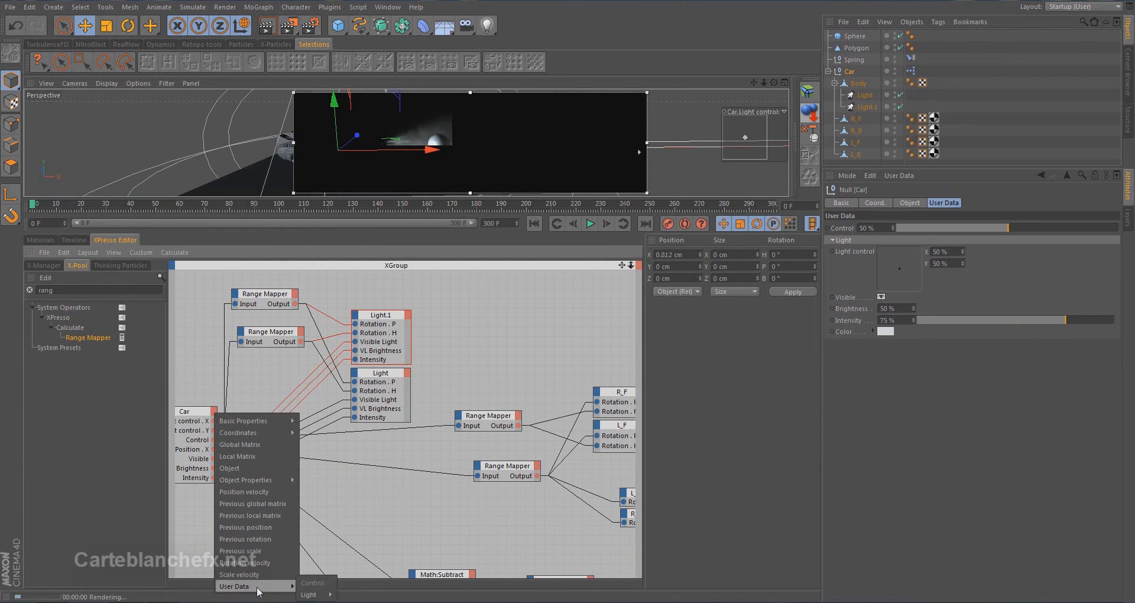
pyautogui.moveTo(308, 593)
pyautogui.moveTo(352, 564)
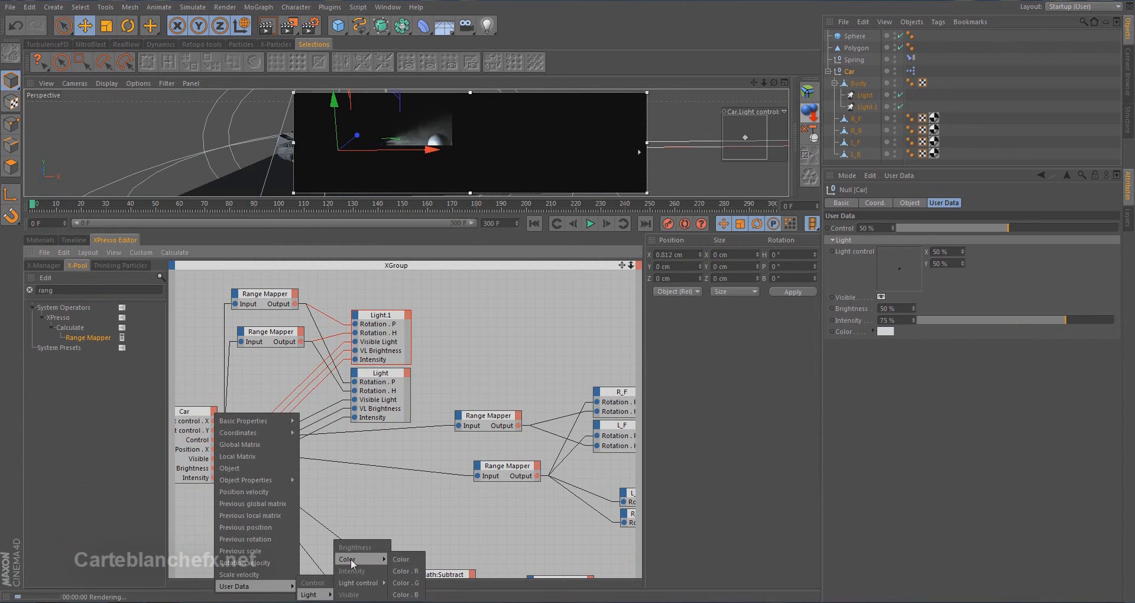
pyautogui.click(397, 560)
pyautogui.moveTo(213, 478); pyautogui.dragTo(358, 320)
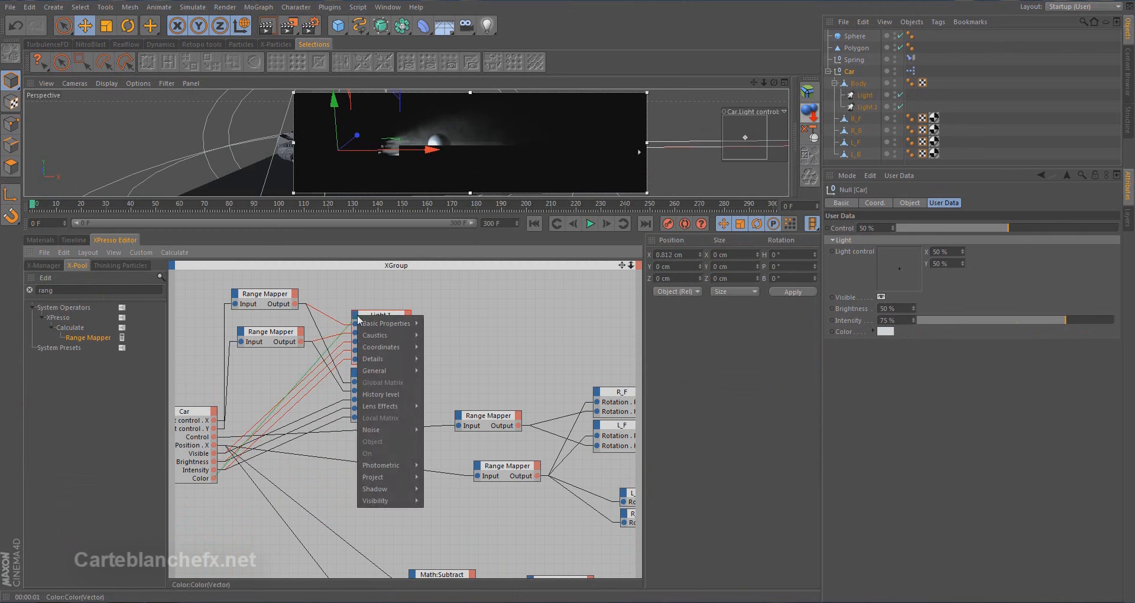
pyautogui.moveTo(383, 371)
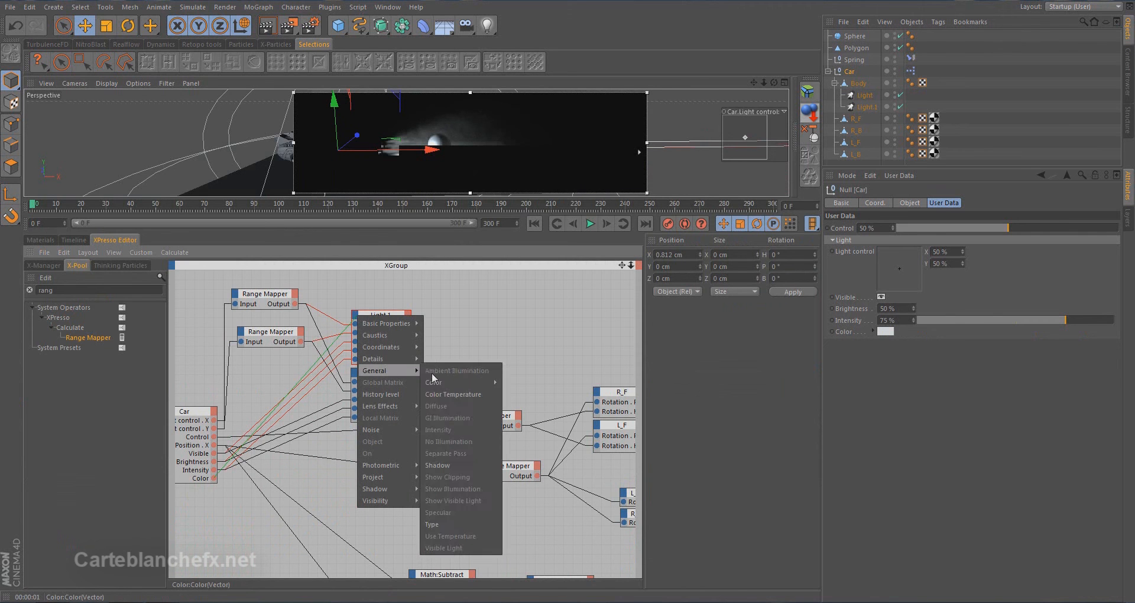
pyautogui.moveTo(444, 383)
pyautogui.click(512, 382)
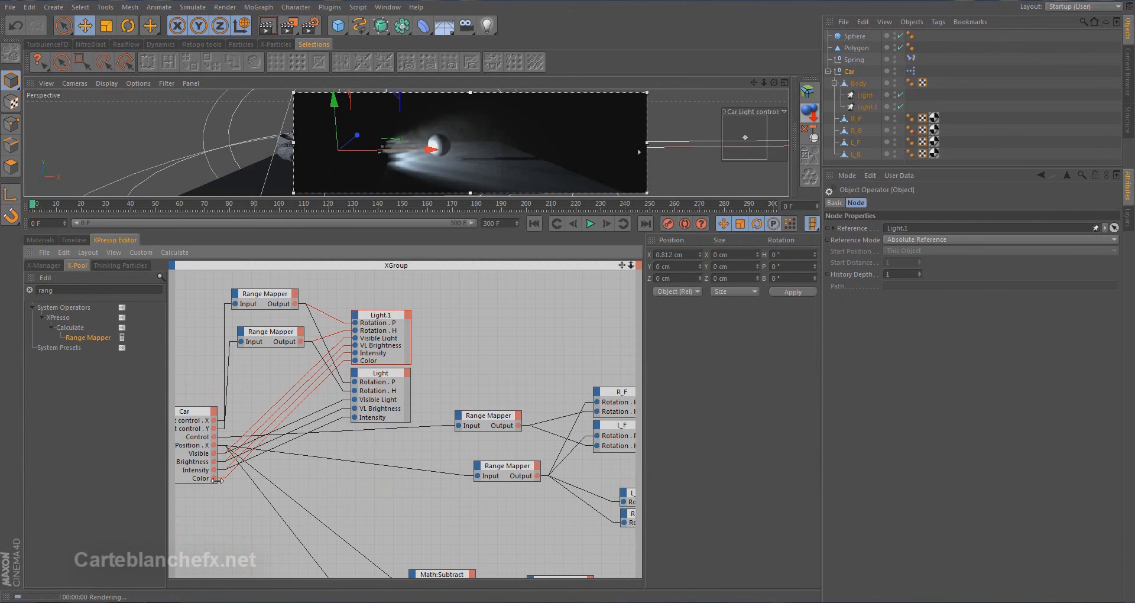
# Wire the Car node's Color output to a new Color input on the Light node
pyautogui.moveTo(215, 478); pyautogui.dragTo(358, 374)
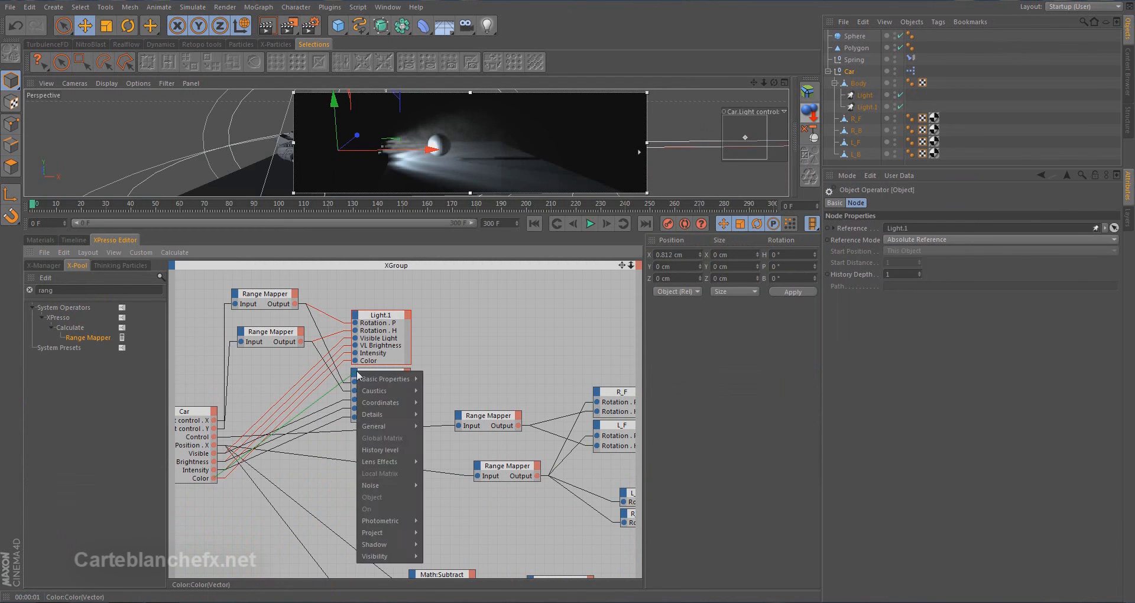
pyautogui.moveTo(371, 428)
pyautogui.moveTo(437, 432)
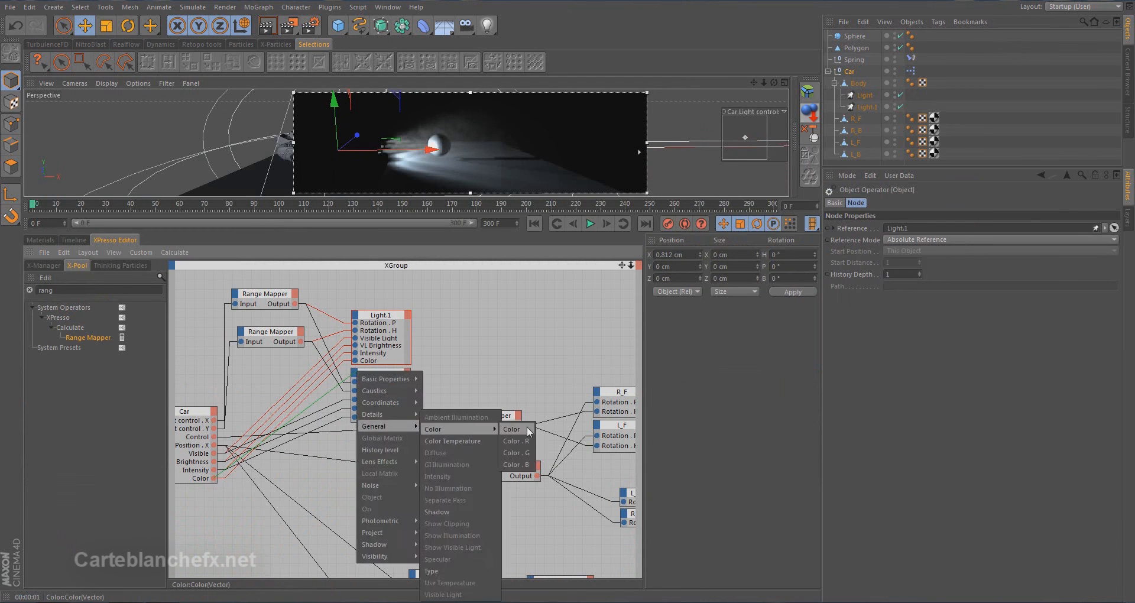
pyautogui.click(515, 433)
pyautogui.moveTo(470, 233); pyautogui.dragTo(480, 436)
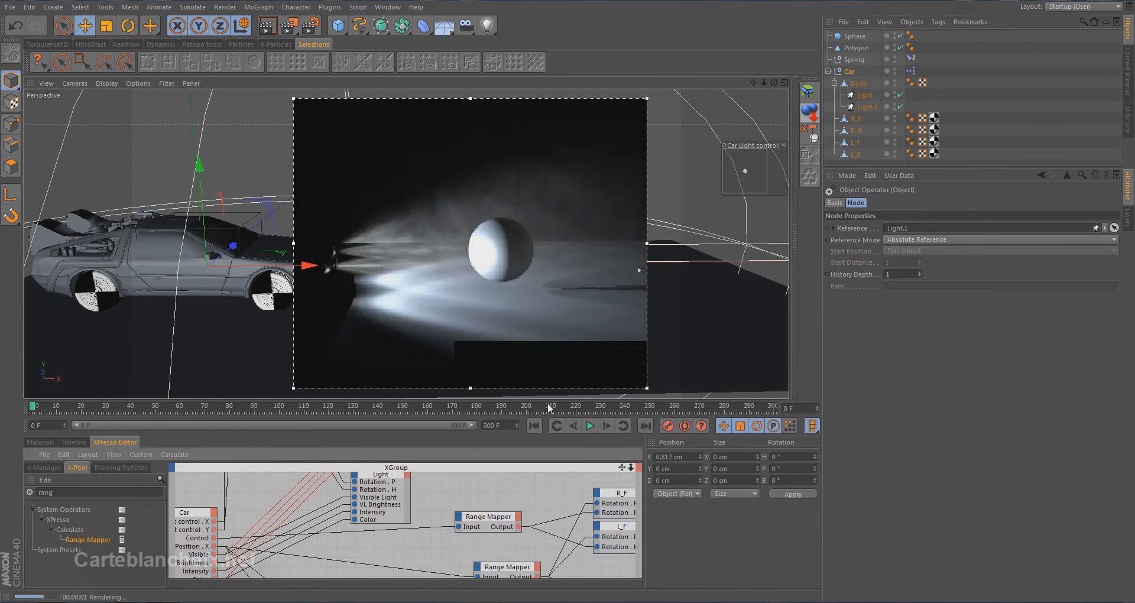
# Test the Car's Color user data with orange, RGB 239, 59, 0
pyautogui.click(849, 72)
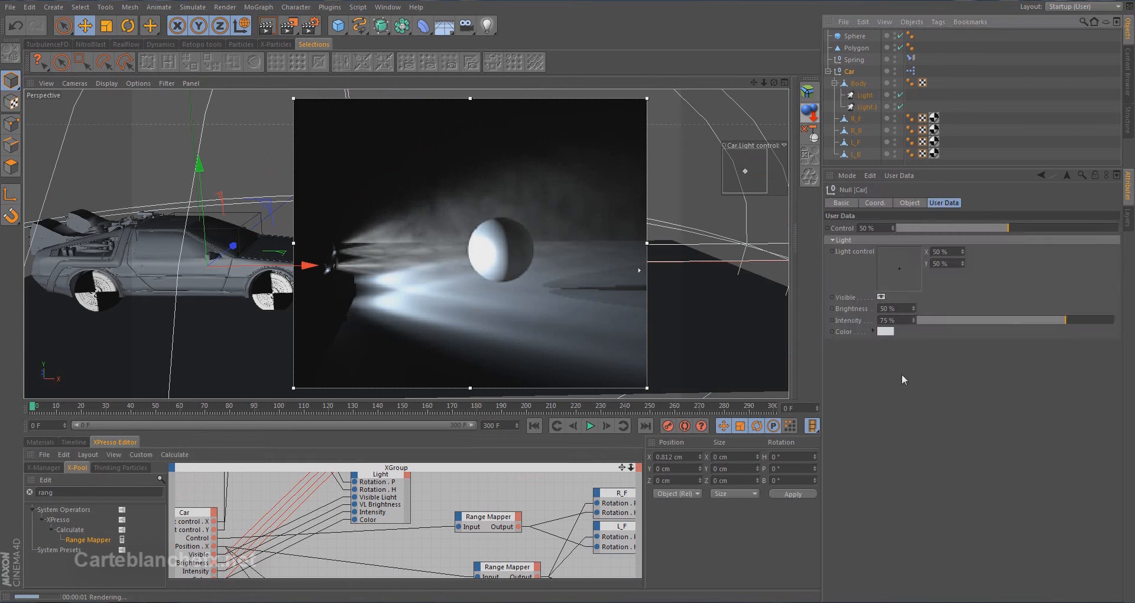
pyautogui.click(884, 333)
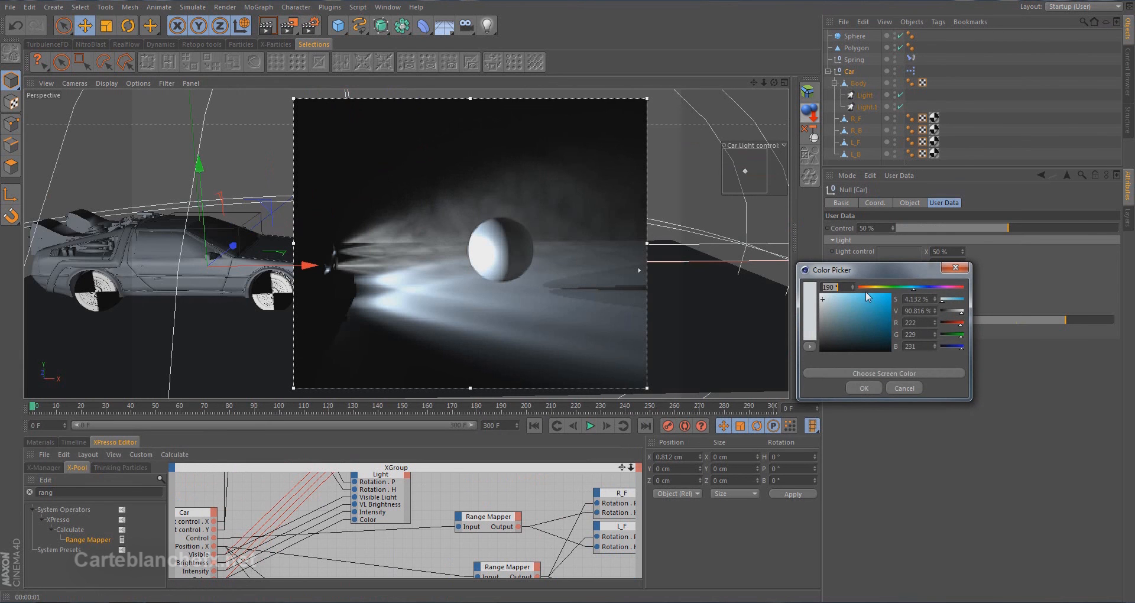
pyautogui.moveTo(850, 302); pyautogui.dragTo(892, 294)
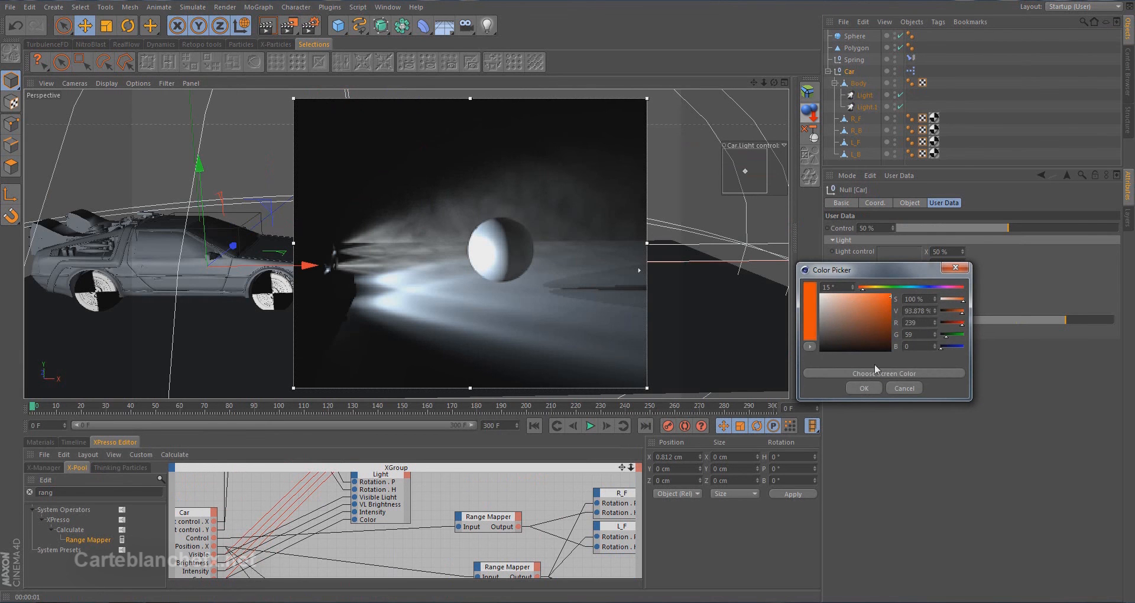
pyautogui.click(867, 384)
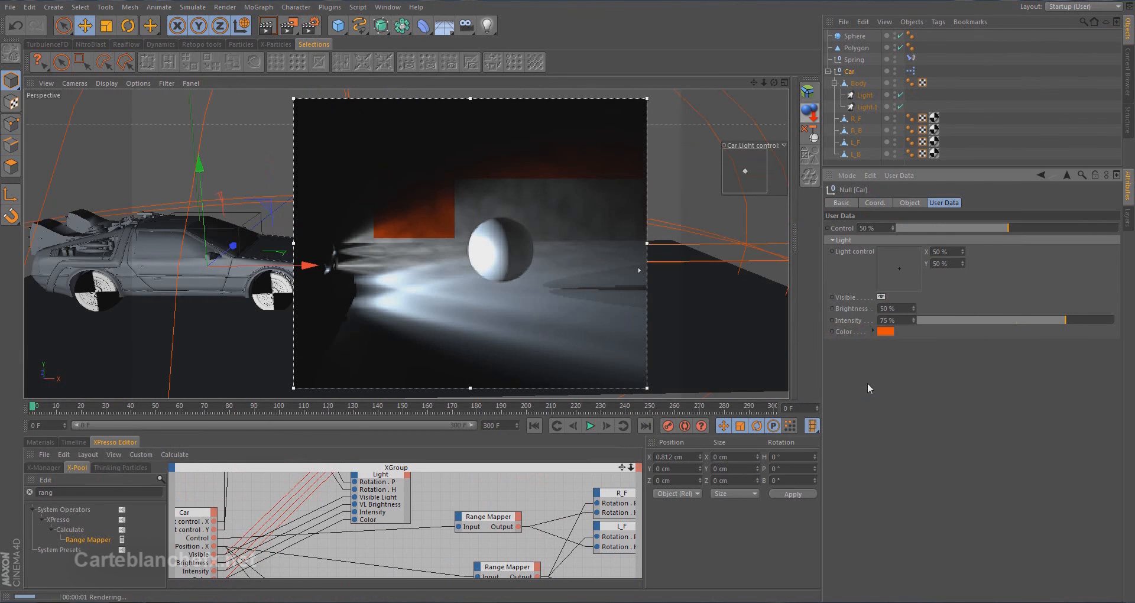
# Test the Car's Color user data with green, RGB 3, 239, 0
pyautogui.click(885, 332)
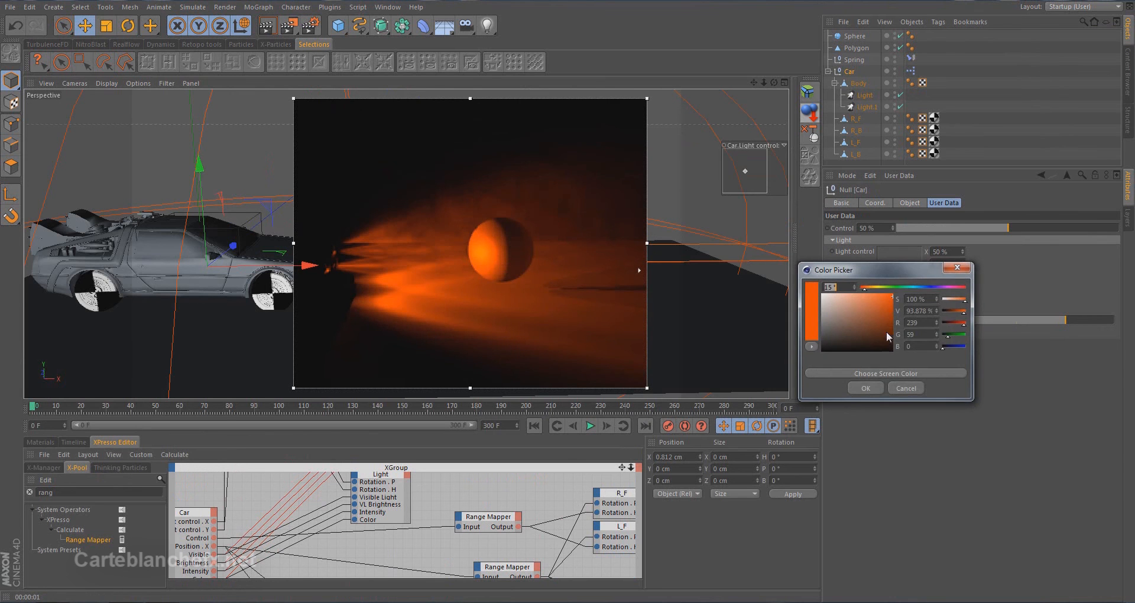
pyautogui.click(916, 287)
pyautogui.click(925, 288)
pyautogui.click(895, 288)
pyautogui.click(866, 388)
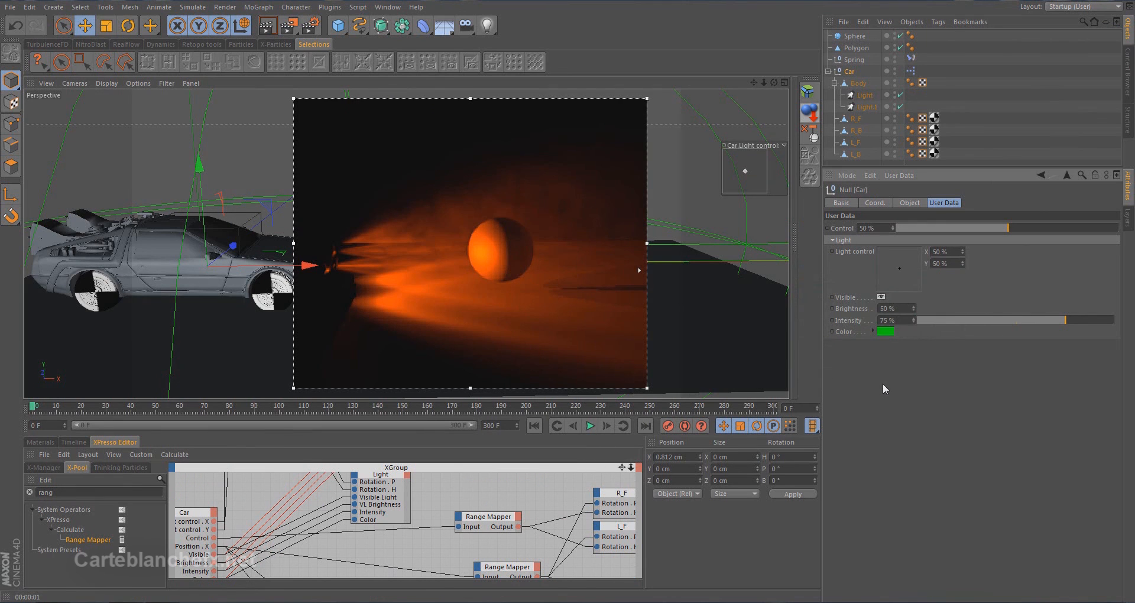
# Set the Car's Color user data to a pale blue, RGB 203, 216, 223
pyautogui.click(873, 331)
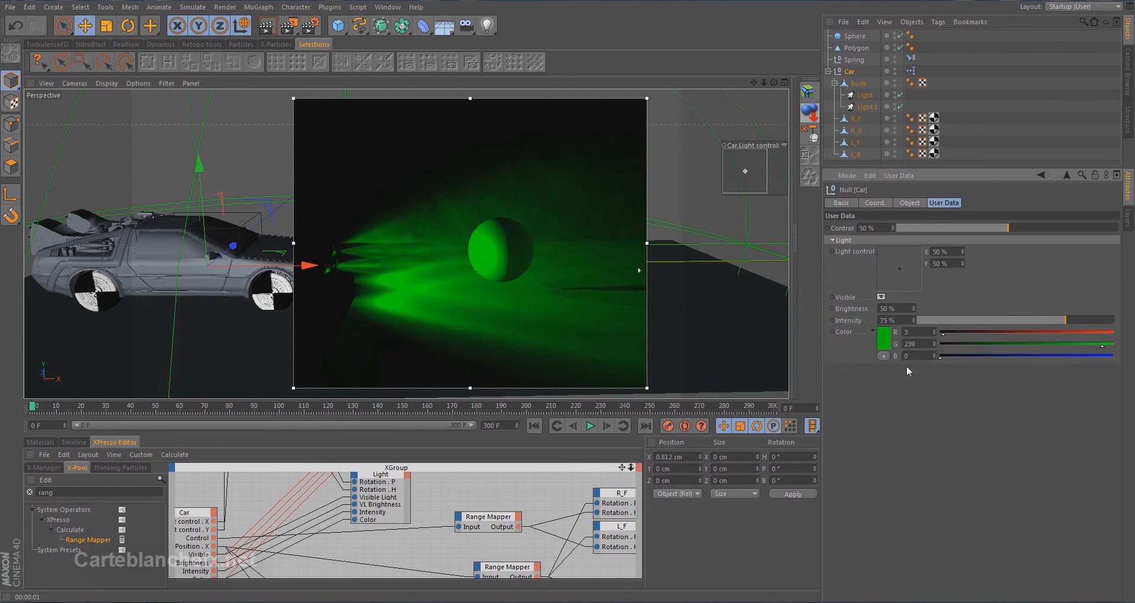
pyautogui.click(877, 332)
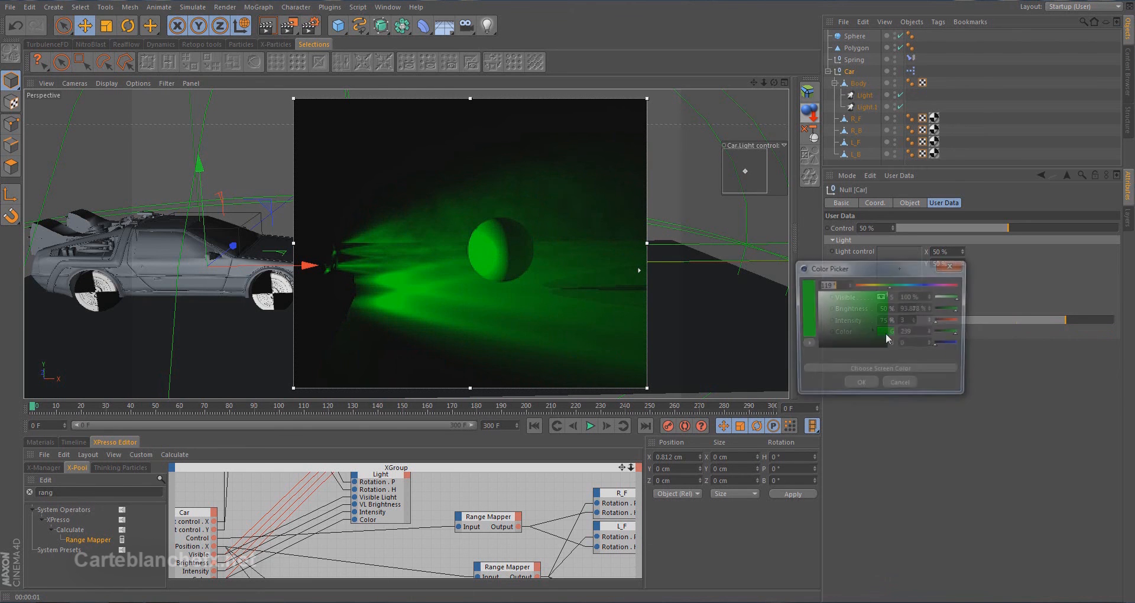
pyautogui.moveTo(908, 286); pyautogui.dragTo(914, 287)
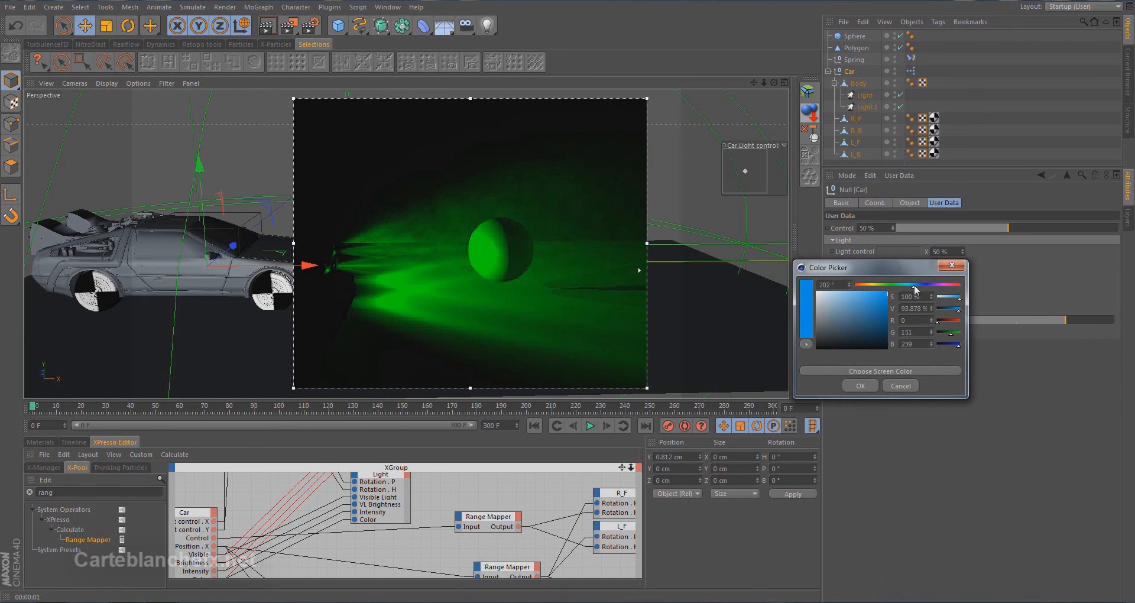
pyautogui.moveTo(833, 305); pyautogui.dragTo(823, 297)
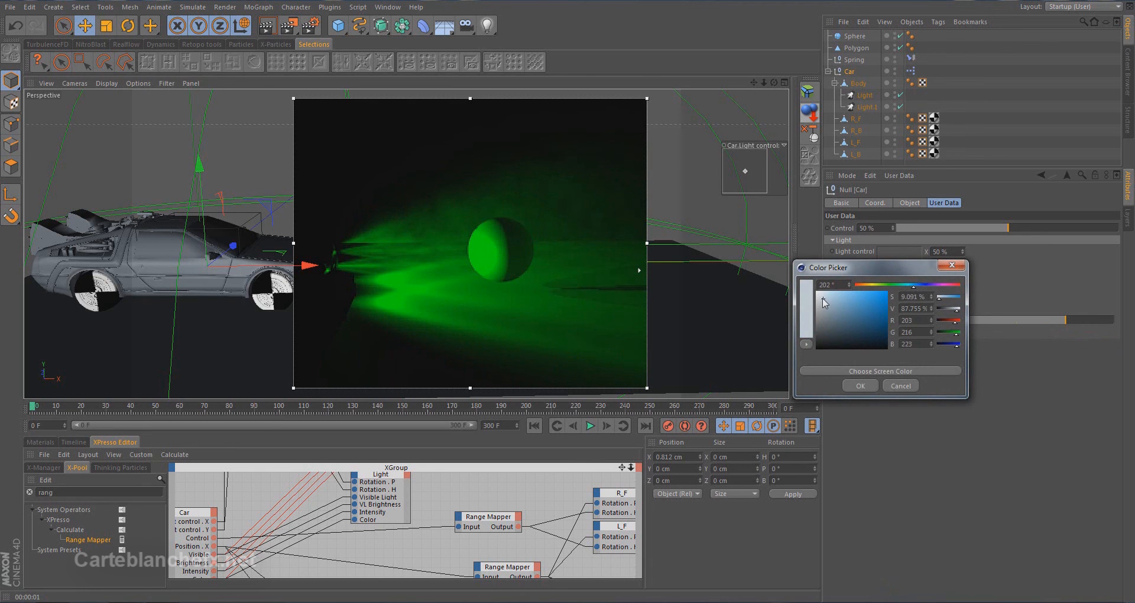
pyautogui.click(859, 385)
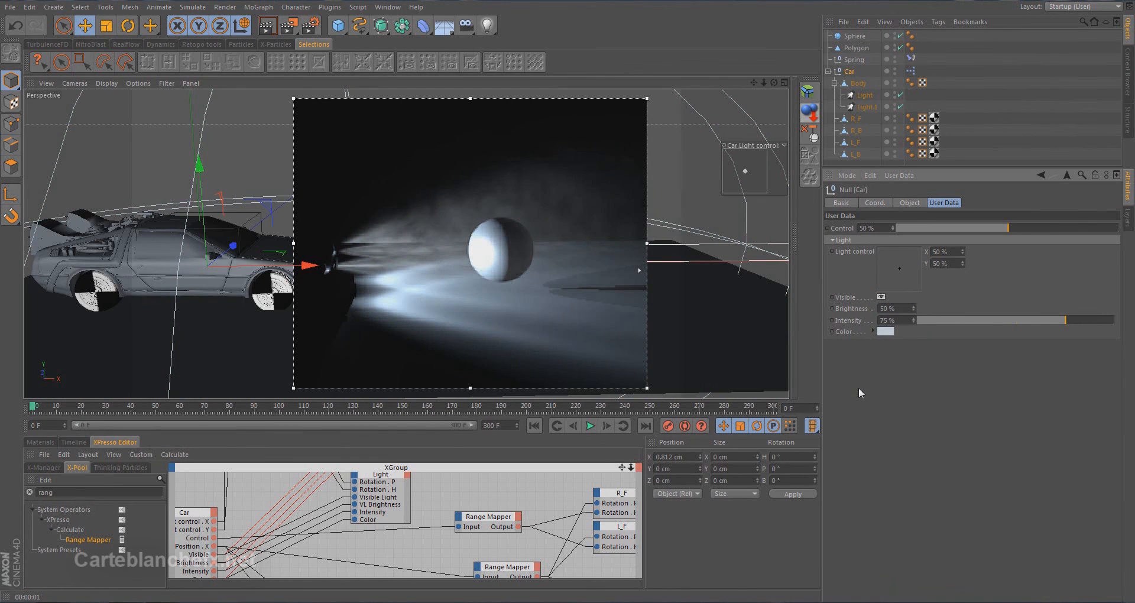
# Test the Light control in the viewport, leaving it at about X 47%, Y 45%, and toggle Visible off and on again
pyautogui.moveTo(747, 170); pyautogui.dragTo(744, 155)
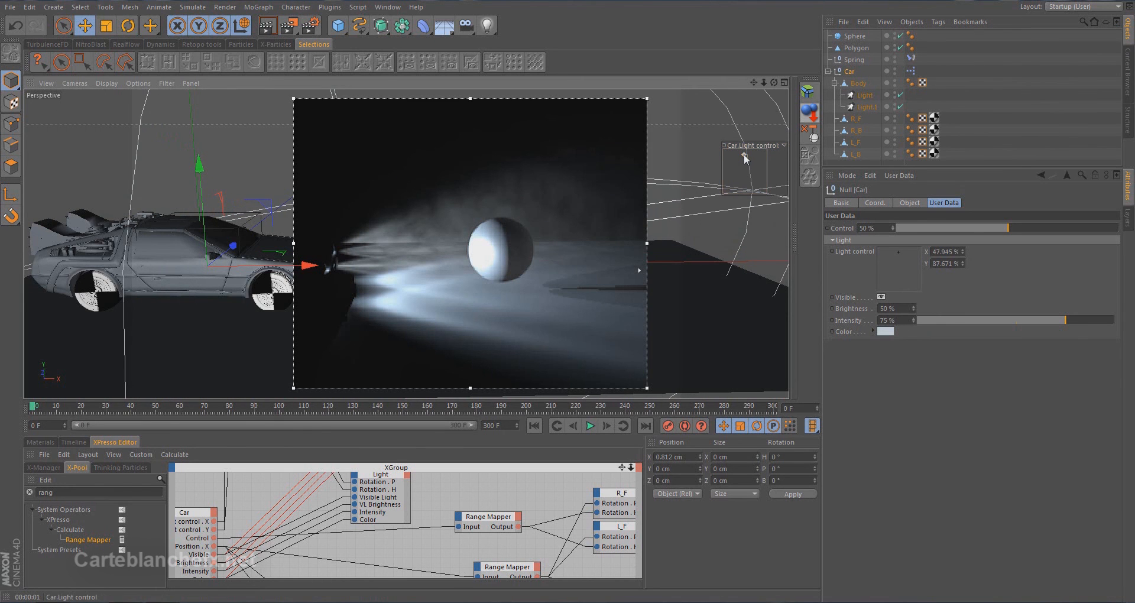
pyautogui.moveTo(744, 155); pyautogui.dragTo(744, 172)
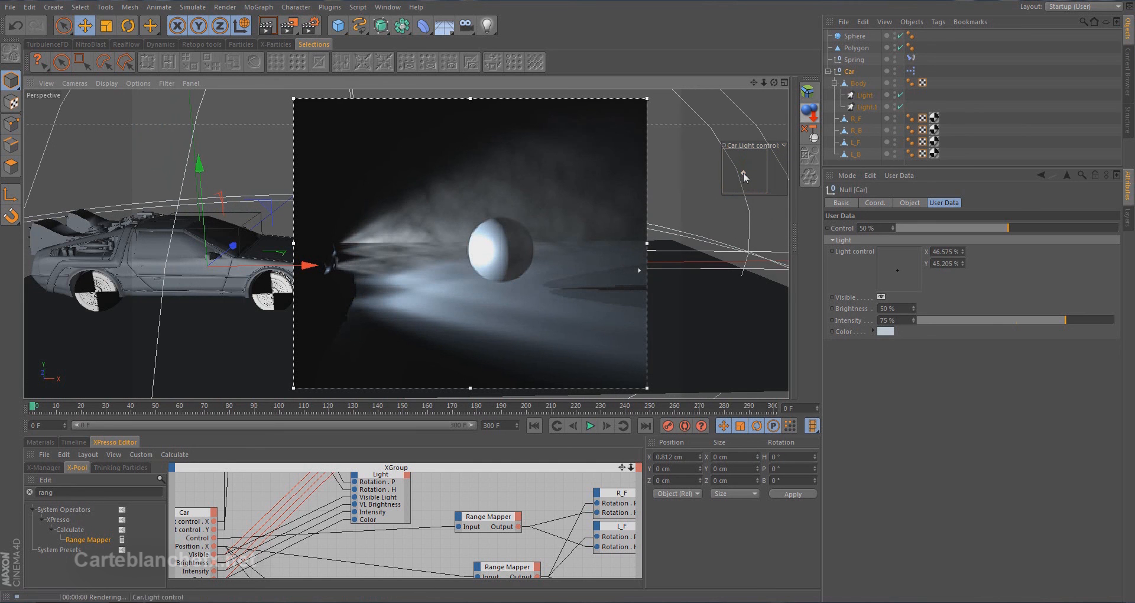
pyautogui.click(881, 297)
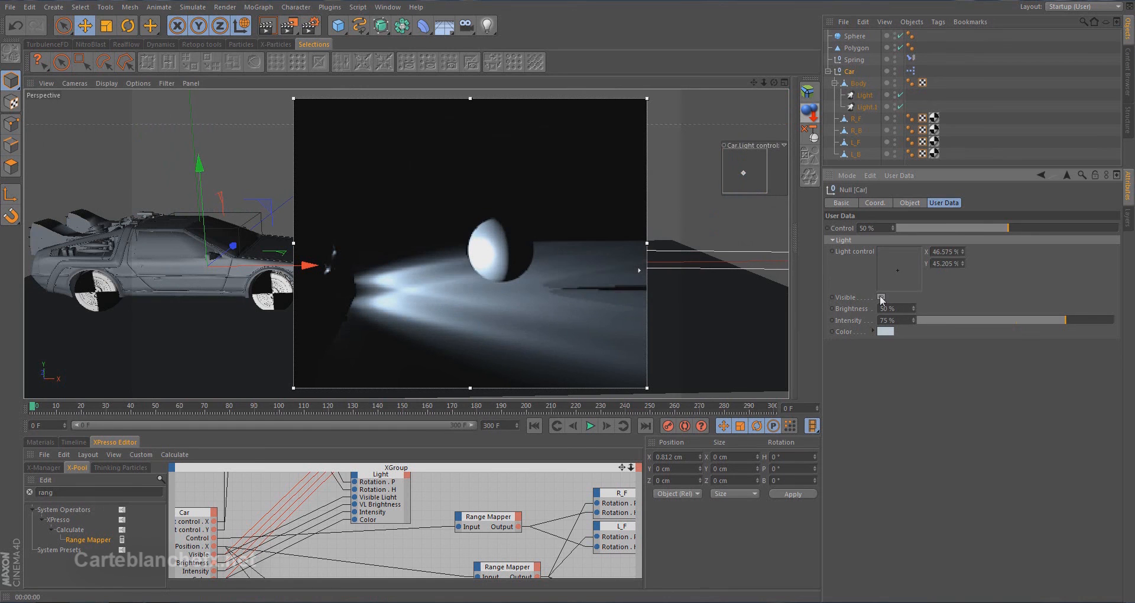
pyautogui.click(881, 297)
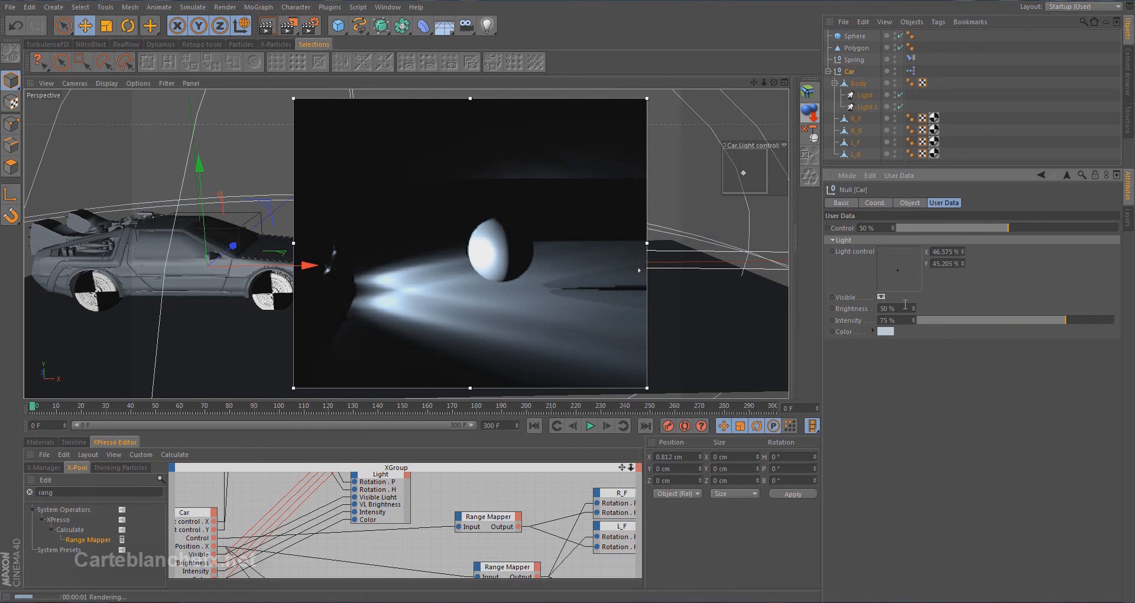
# Set the Car's Brightness user data to 100% and its Intensity to 23%
pyautogui.click(901, 308)
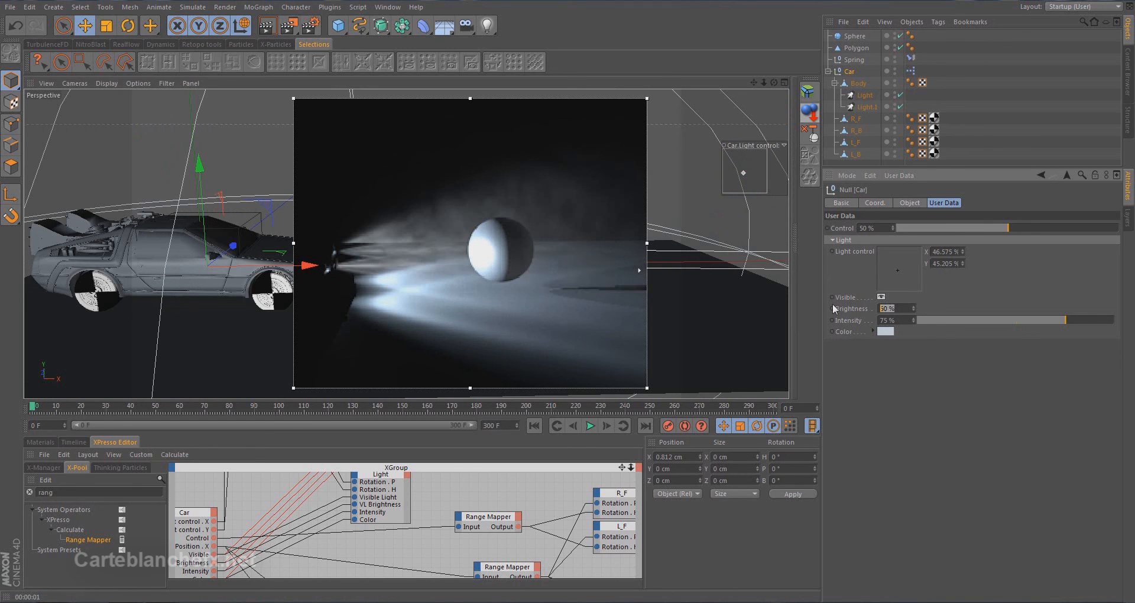
pyautogui.write('100')
pyautogui.press('Return')
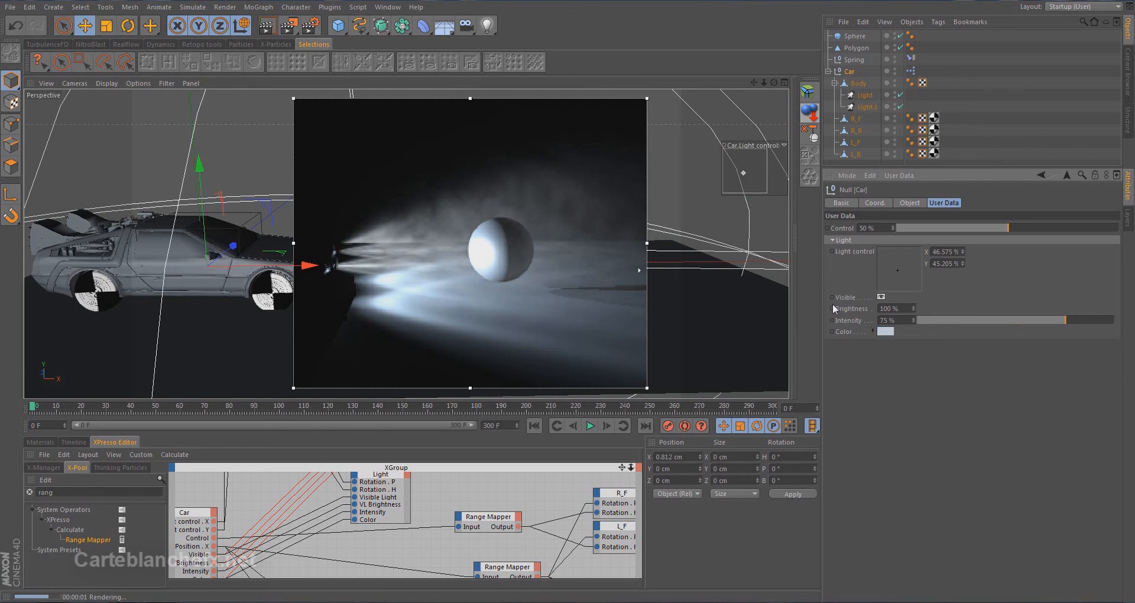
pyautogui.moveTo(981, 321); pyautogui.dragTo(963, 323)
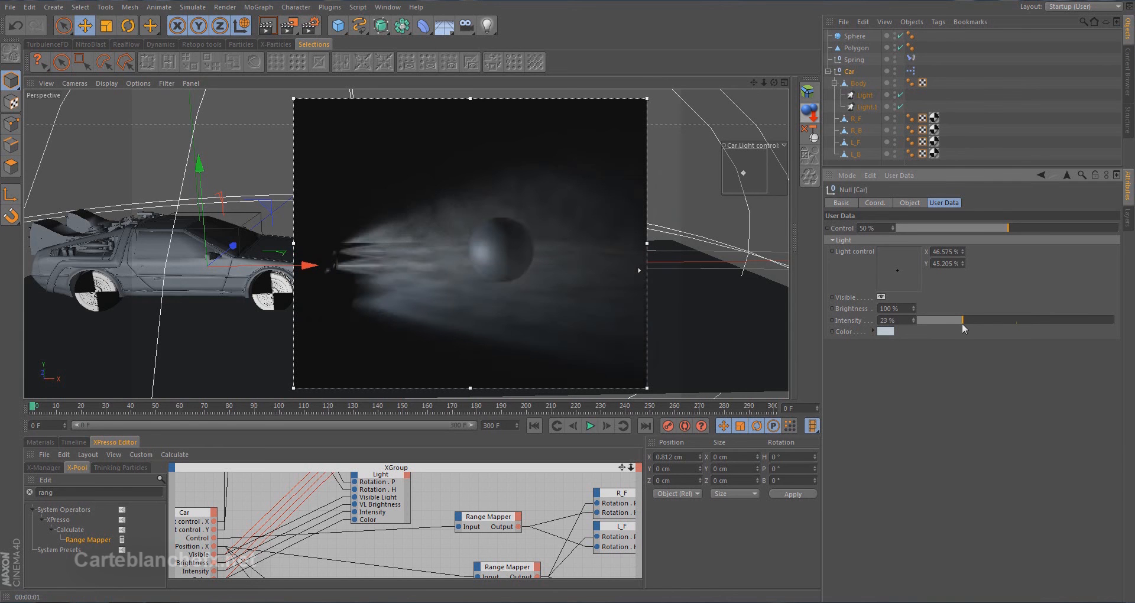
# Set the Car's Color user data to a pale green, RGB 149, 221, 174
pyautogui.click(885, 331)
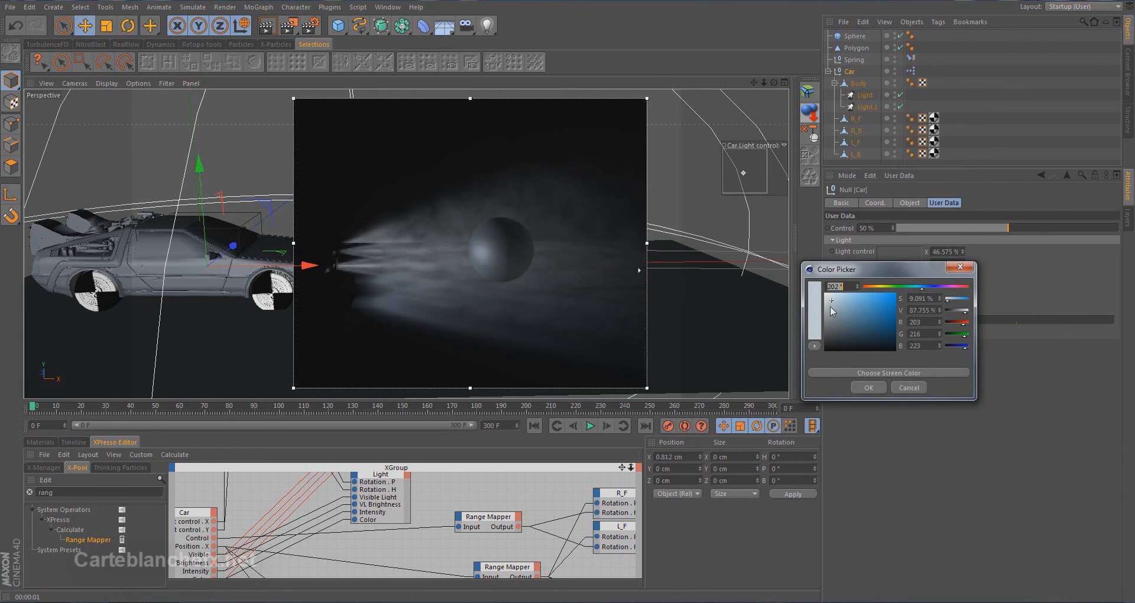
pyautogui.click(905, 288)
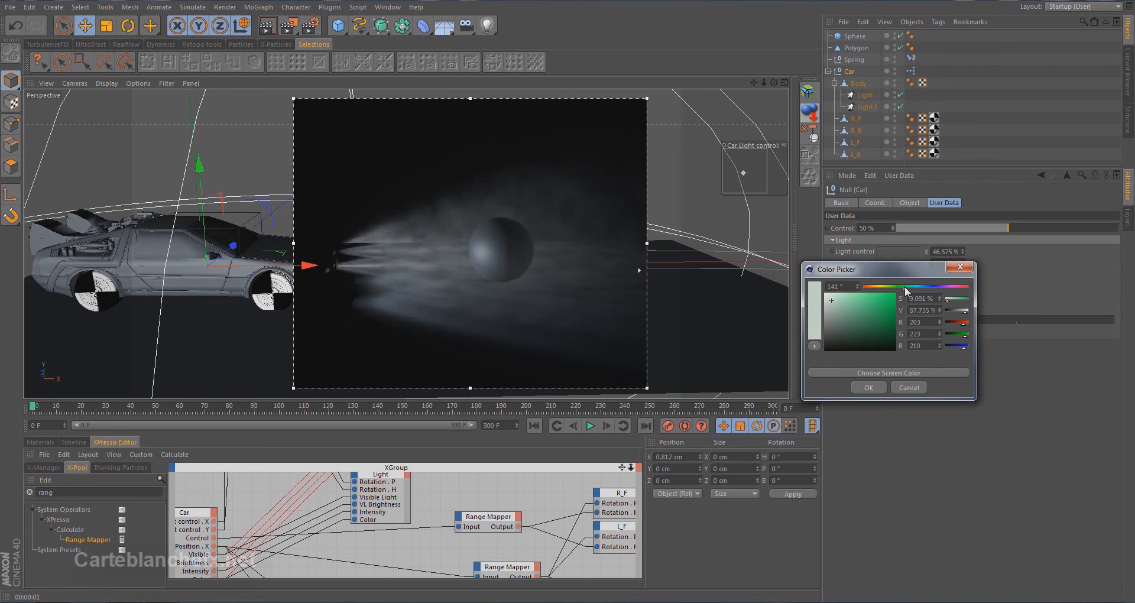
pyautogui.click(850, 300)
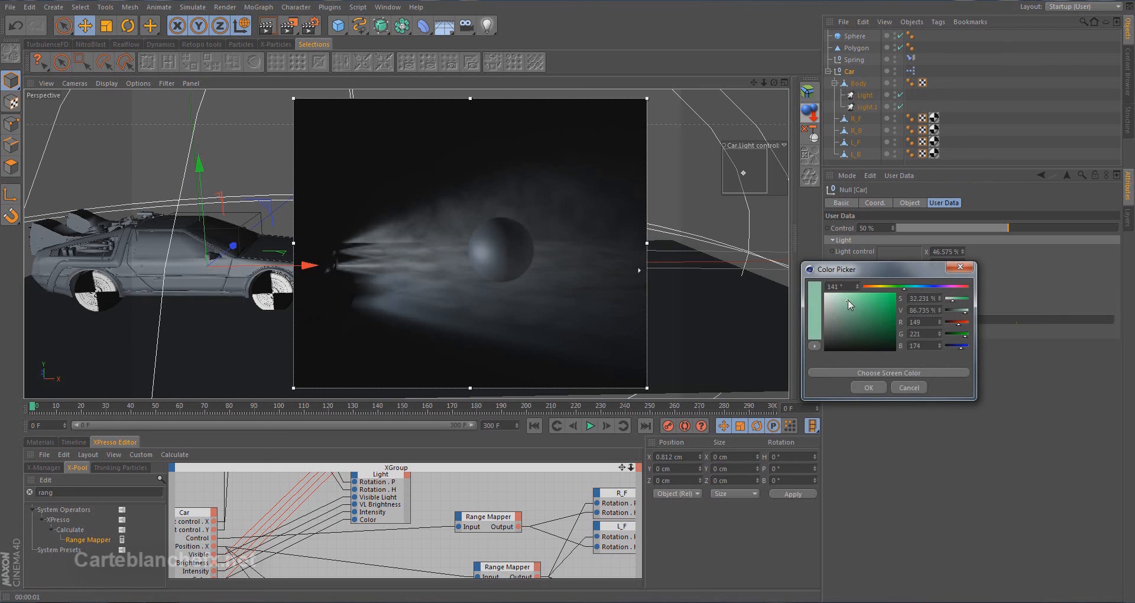
pyautogui.click(867, 385)
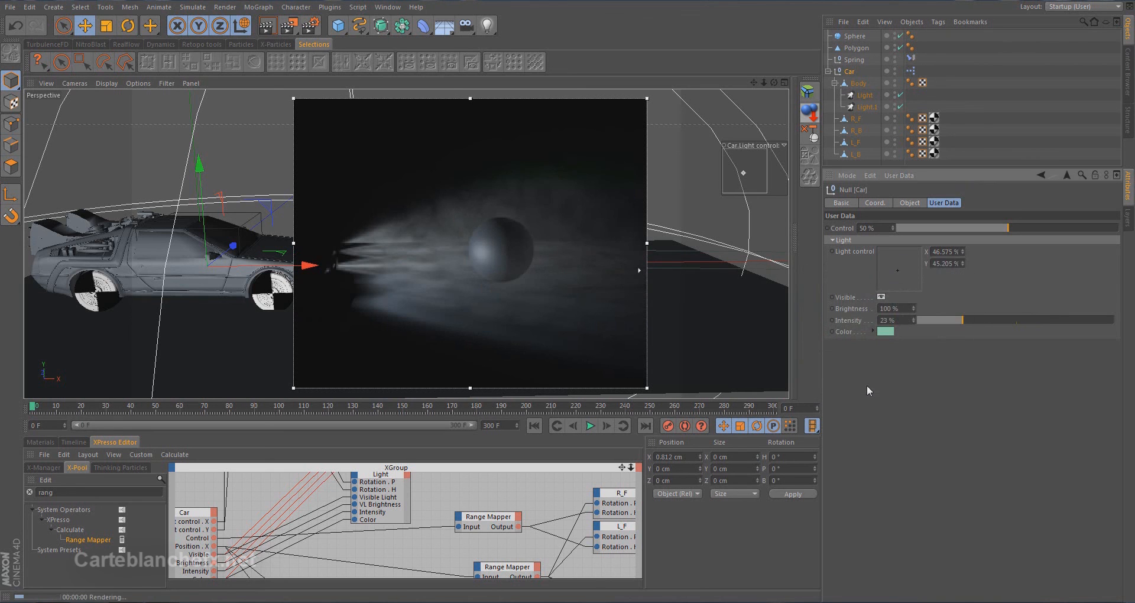